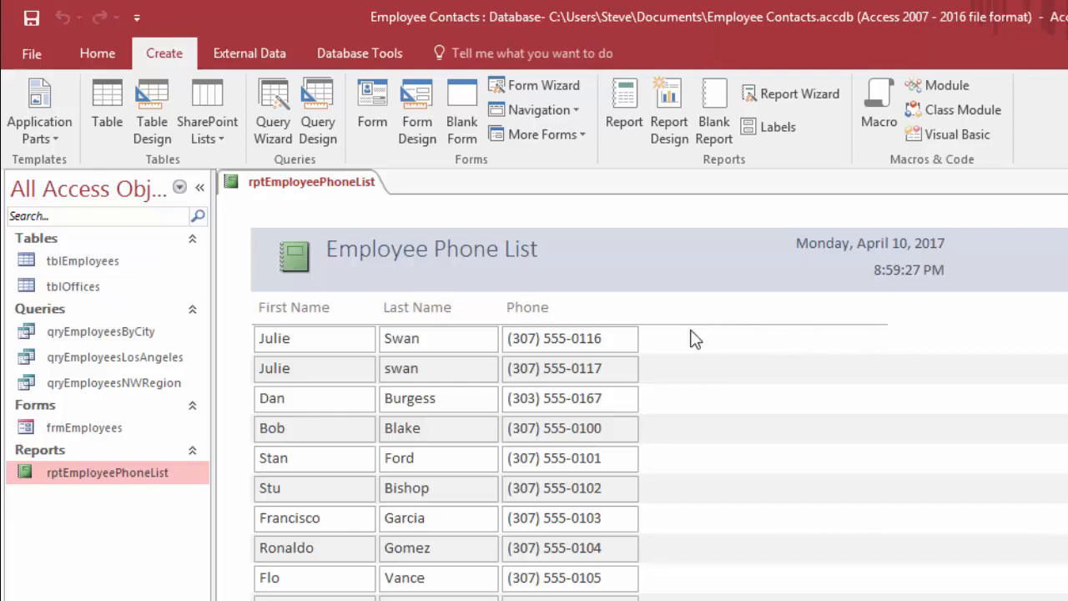
In Design View of rptEmployeePhoneList, delete the empty layout cells beside Phone in the Page Header and Detail sections
{"action": "right_click", "coordinate": [275, 183]}
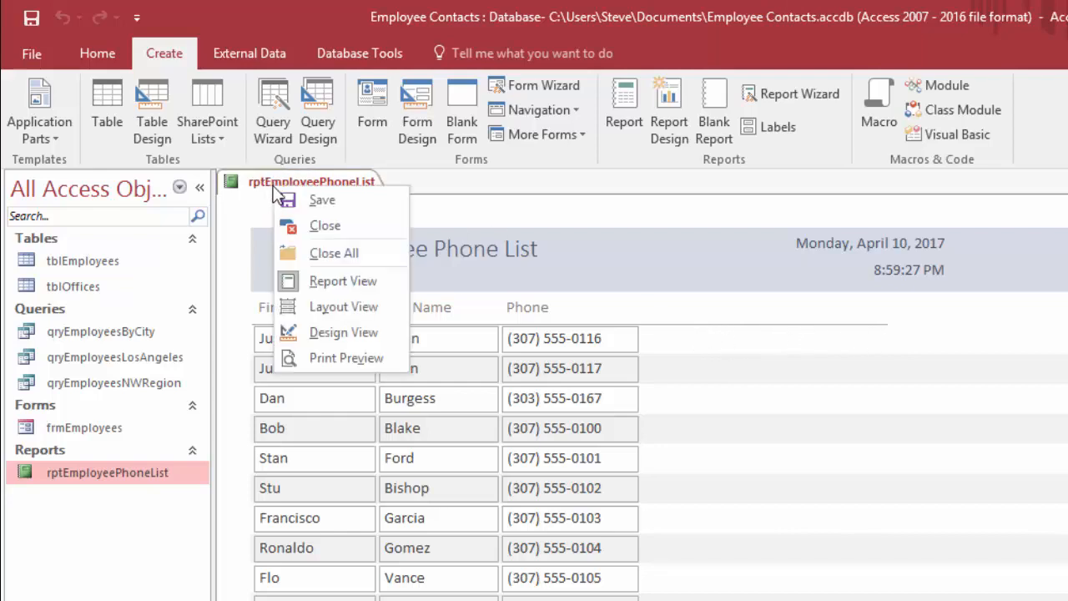
{"action": "left_click", "coordinate": [344, 332]}
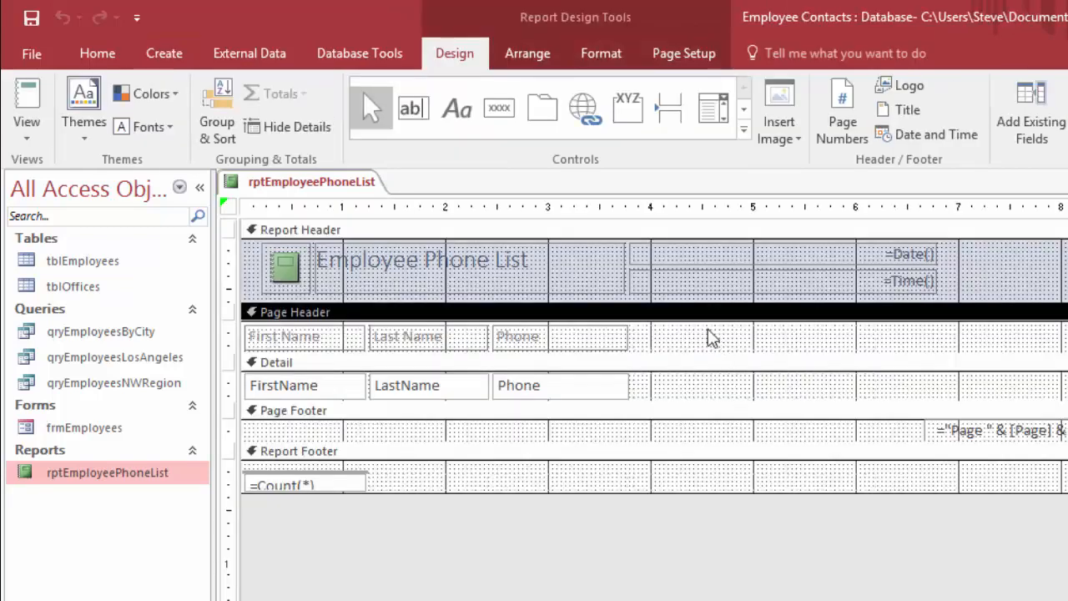
{"action": "left_click", "coordinate": [697, 349]}
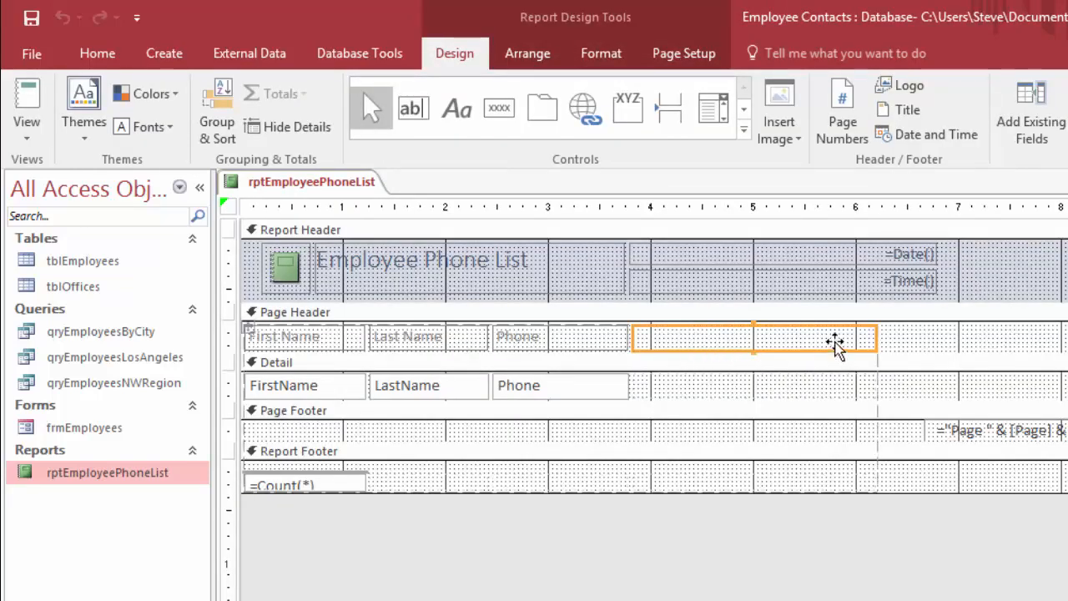
{"action": "left_click", "coordinate": [735, 389], "text": "shift"}
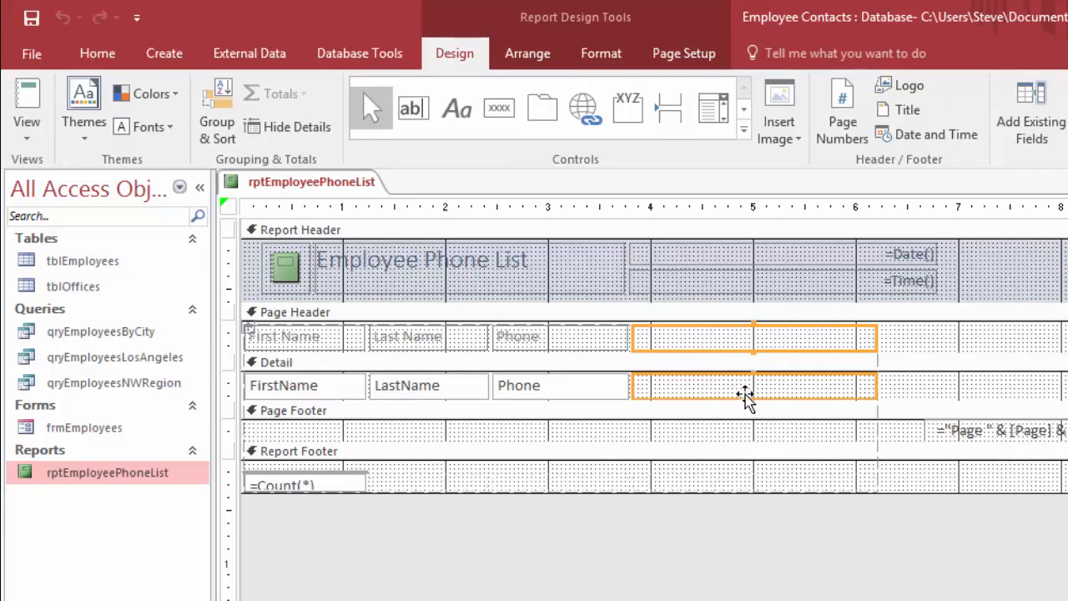
{"action": "key", "text": "Delete"}
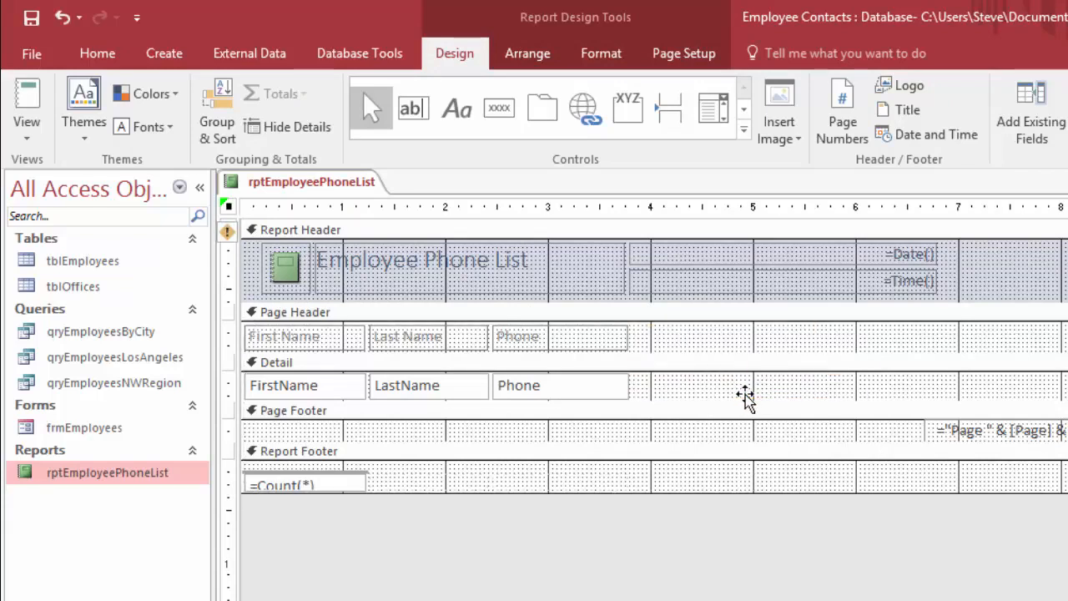
View the phone list report in Report View, then close it
{"action": "right_click", "coordinate": [313, 190]}
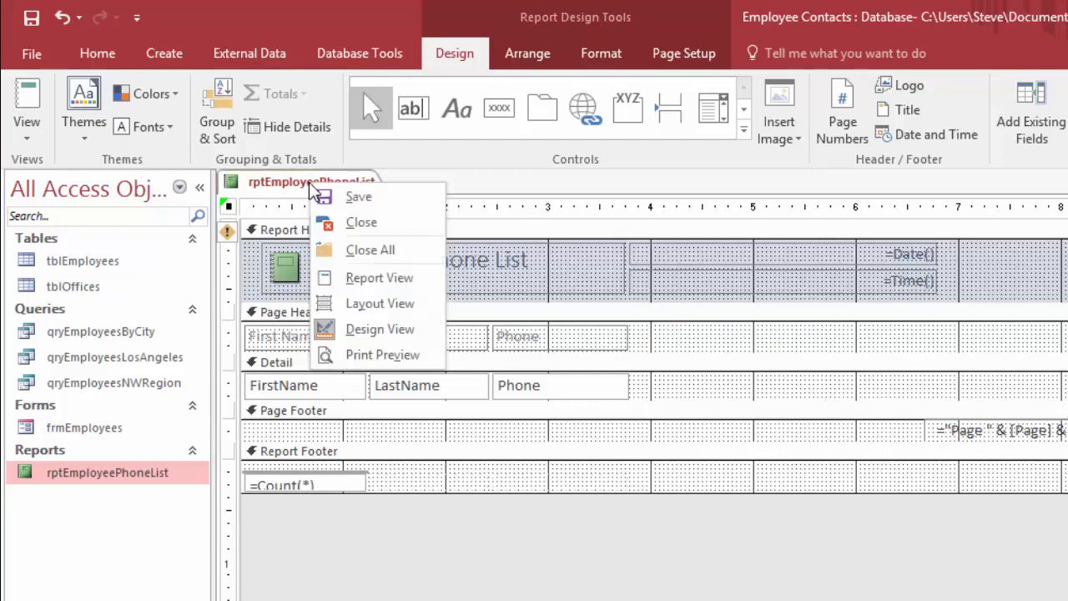
{"action": "left_click", "coordinate": [384, 283]}
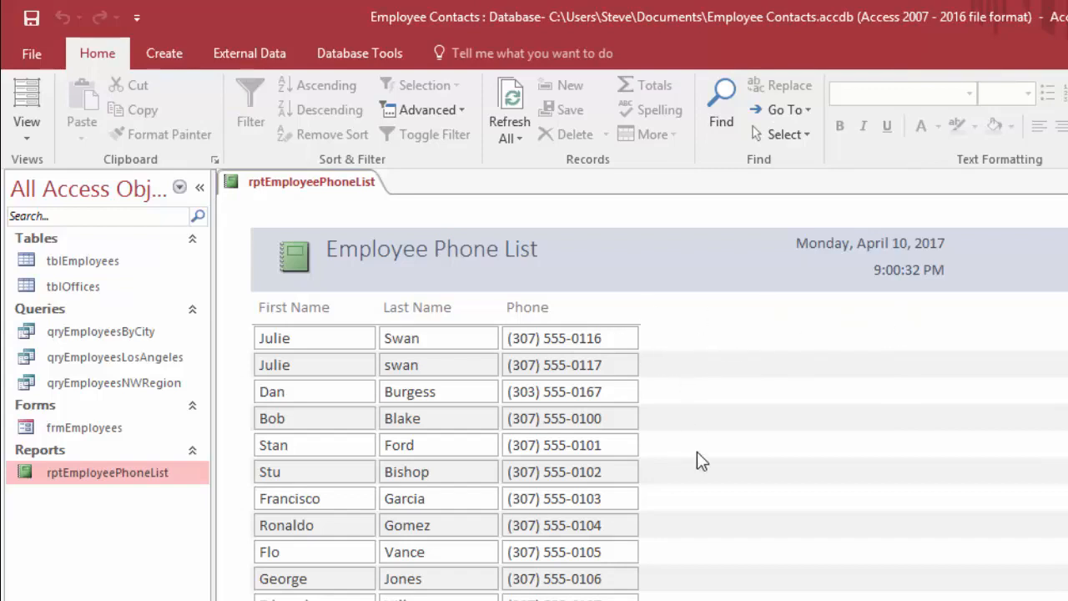
{"action": "right_click", "coordinate": [298, 184]}
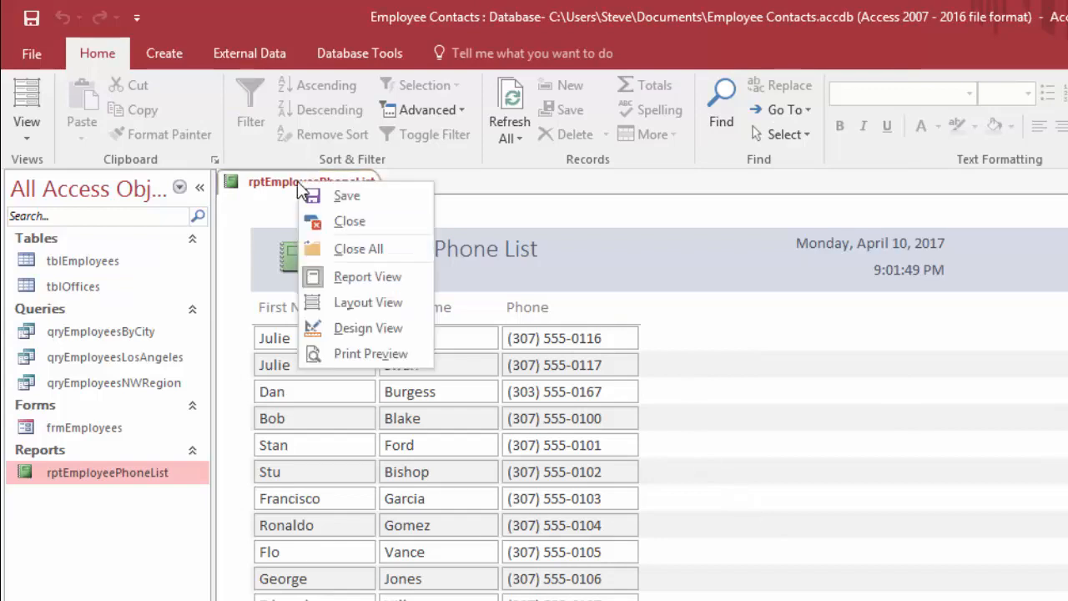
{"action": "left_click", "coordinate": [365, 225]}
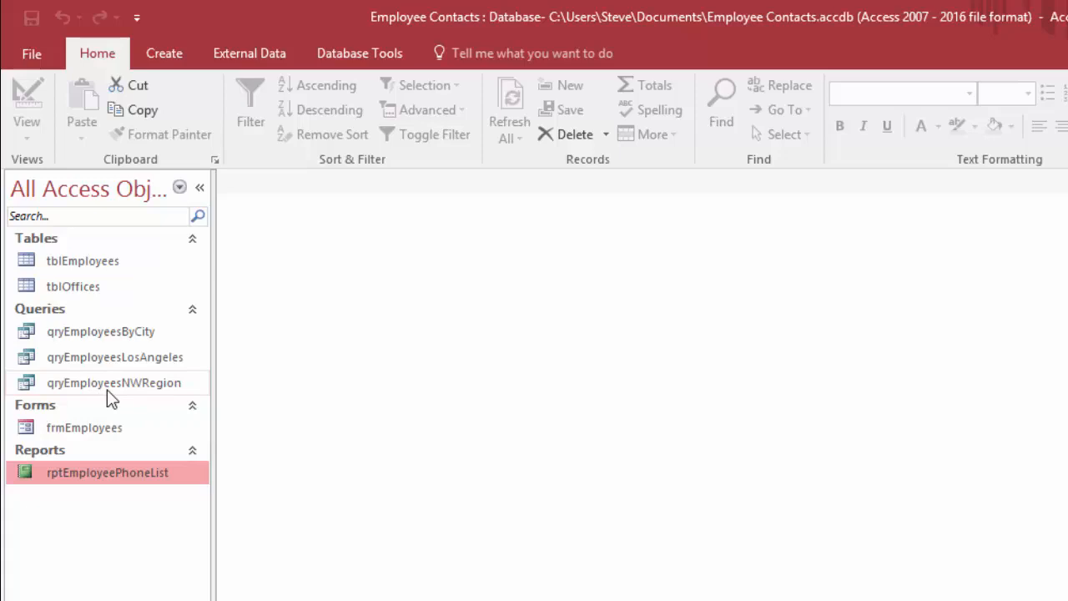
Open the frmEmployees form and set the first employee record's office to Seattle
{"action": "double_click", "coordinate": [87, 432]}
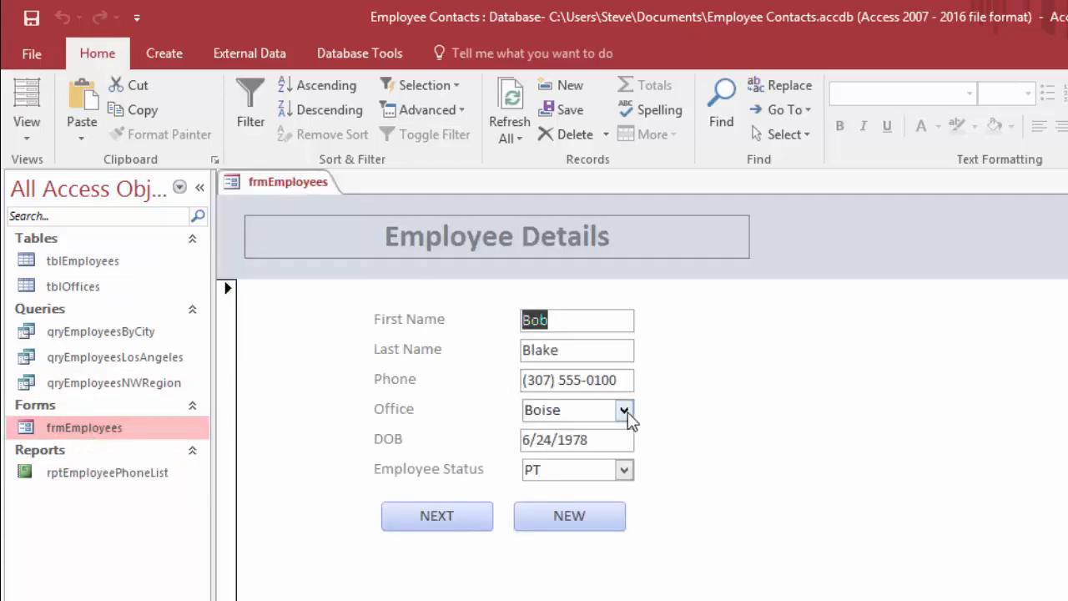
{"action": "left_click", "coordinate": [624, 412]}
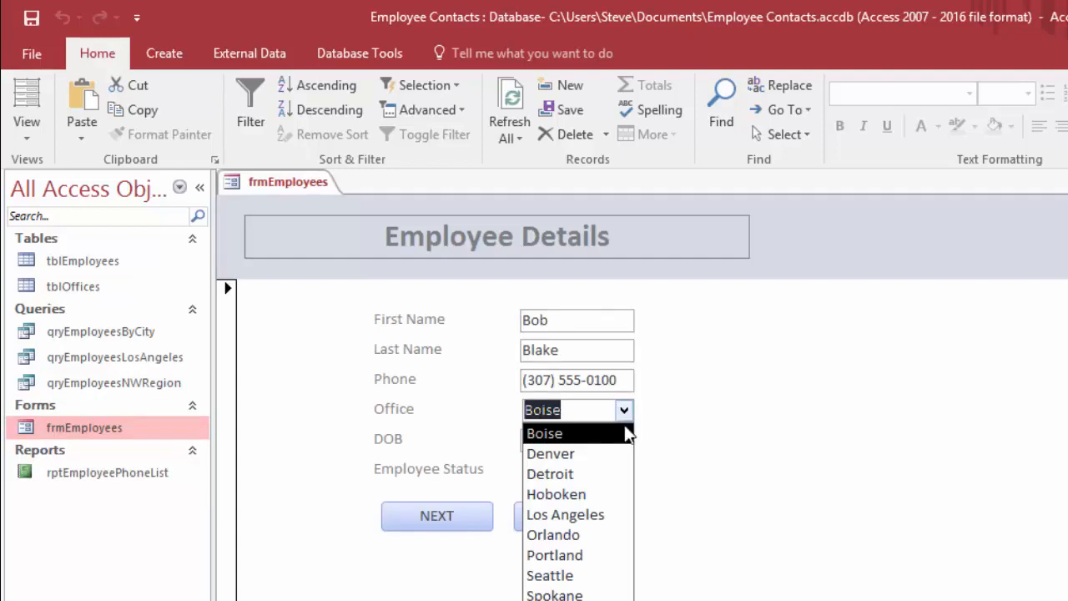
{"action": "left_click", "coordinate": [565, 579]}
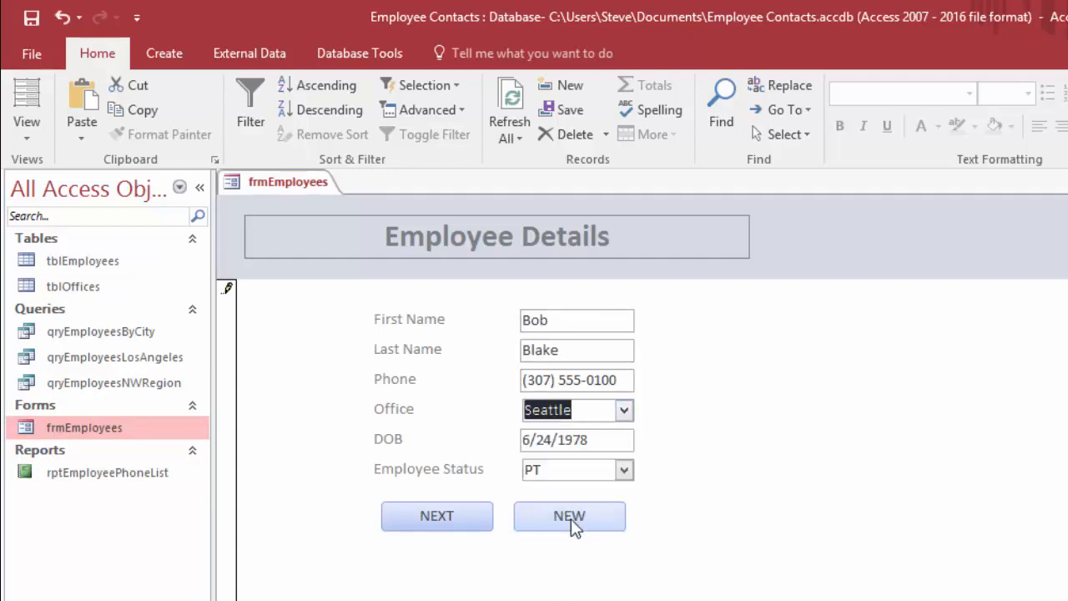
{"action": "left_click", "coordinate": [461, 525]}
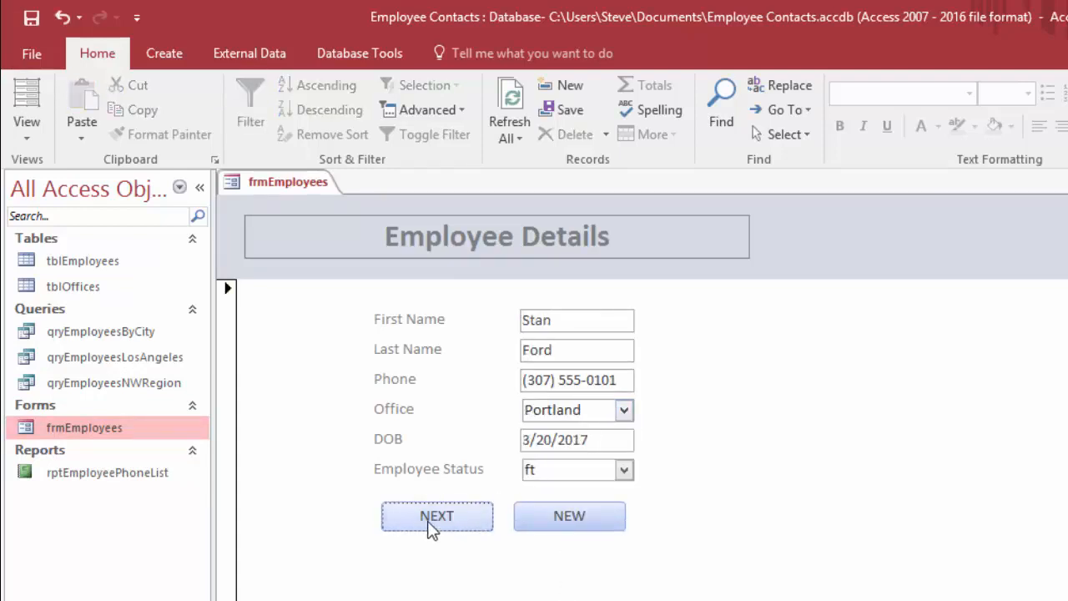
Go to the third employee record and set its office to Portland
{"action": "left_click", "coordinate": [434, 524]}
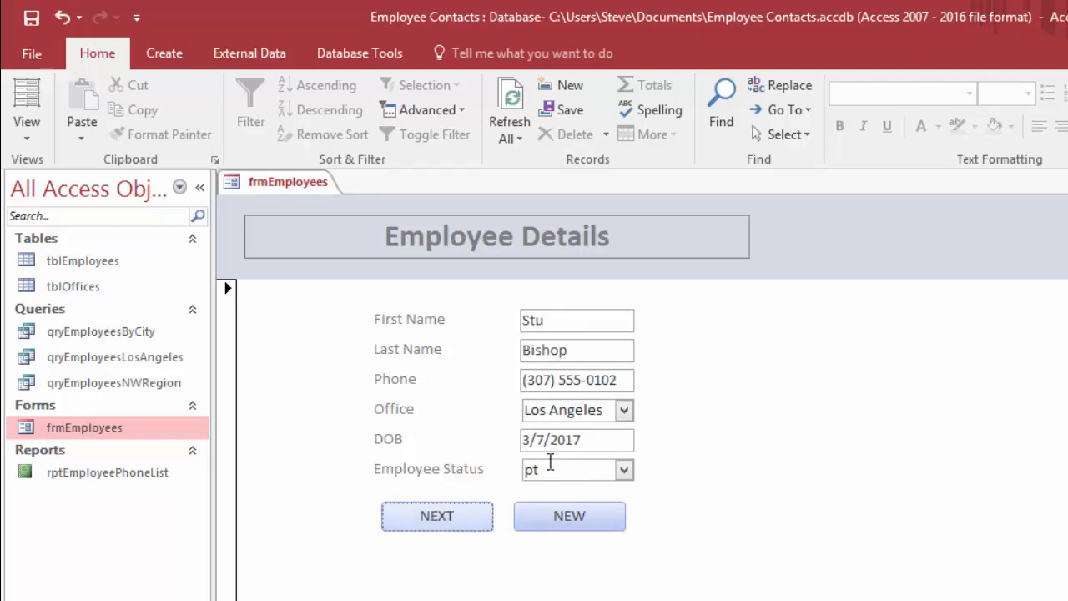
{"action": "left_click", "coordinate": [625, 409]}
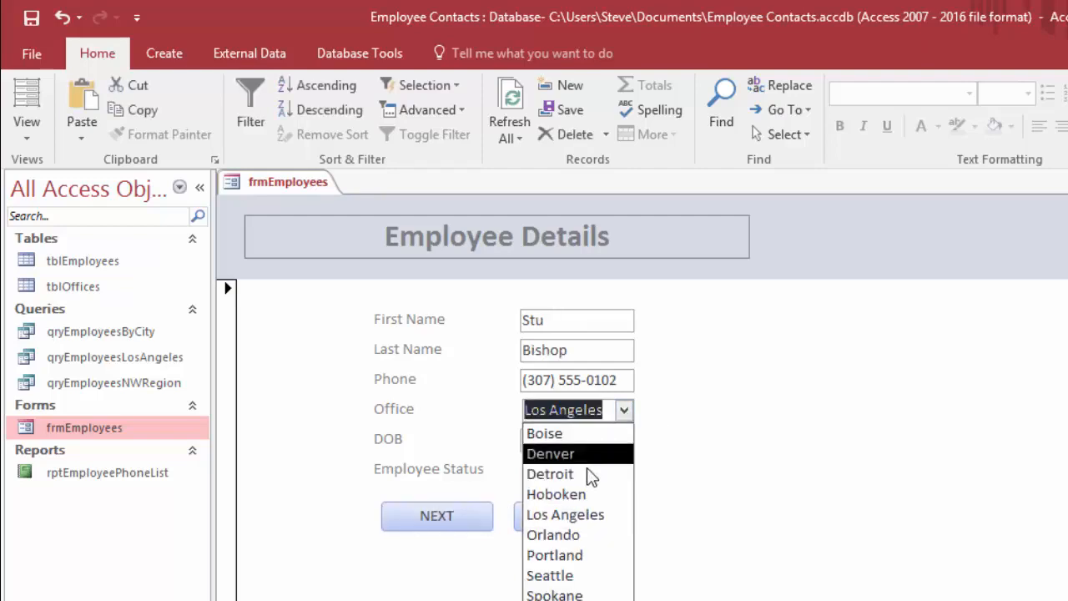
{"action": "left_click", "coordinate": [556, 555]}
{"action": "left_click", "coordinate": [434, 518]}
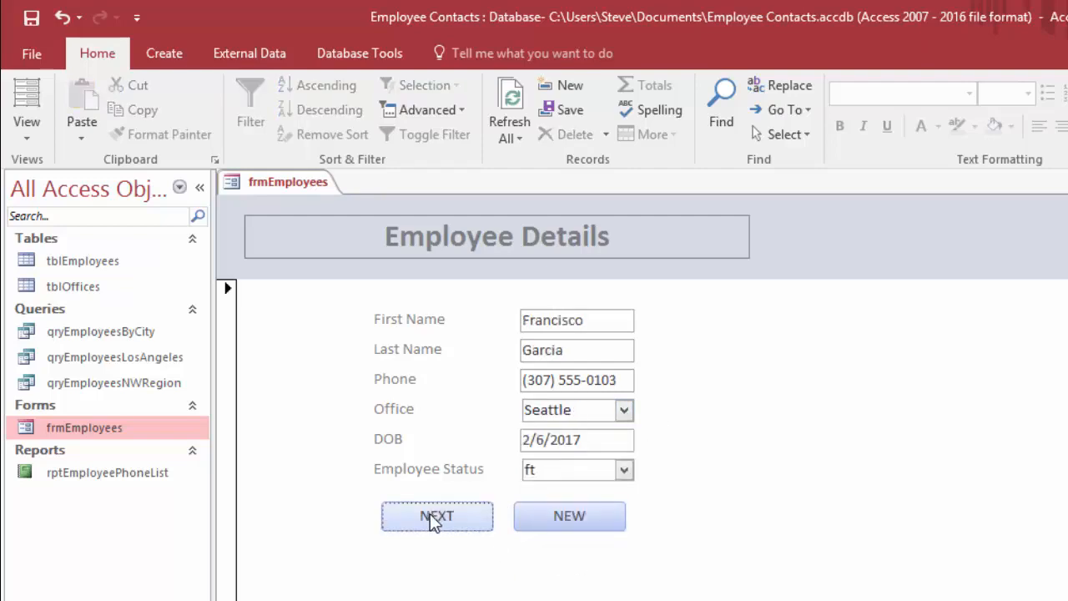
Set the office of the fifth employee record to Seattle and close the form
{"action": "left_click", "coordinate": [441, 519]}
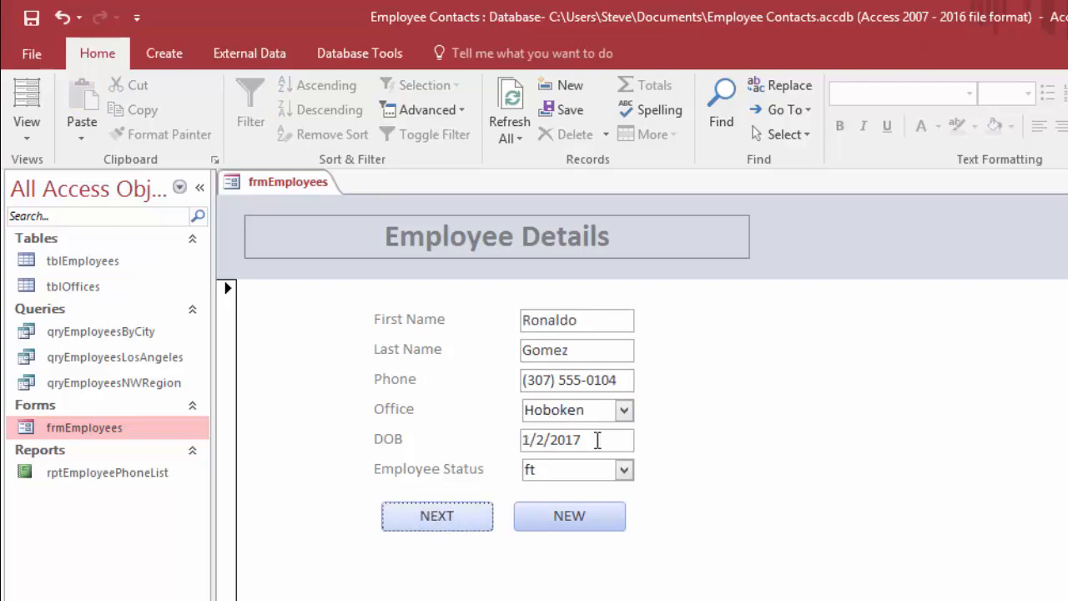
{"action": "left_click", "coordinate": [624, 409]}
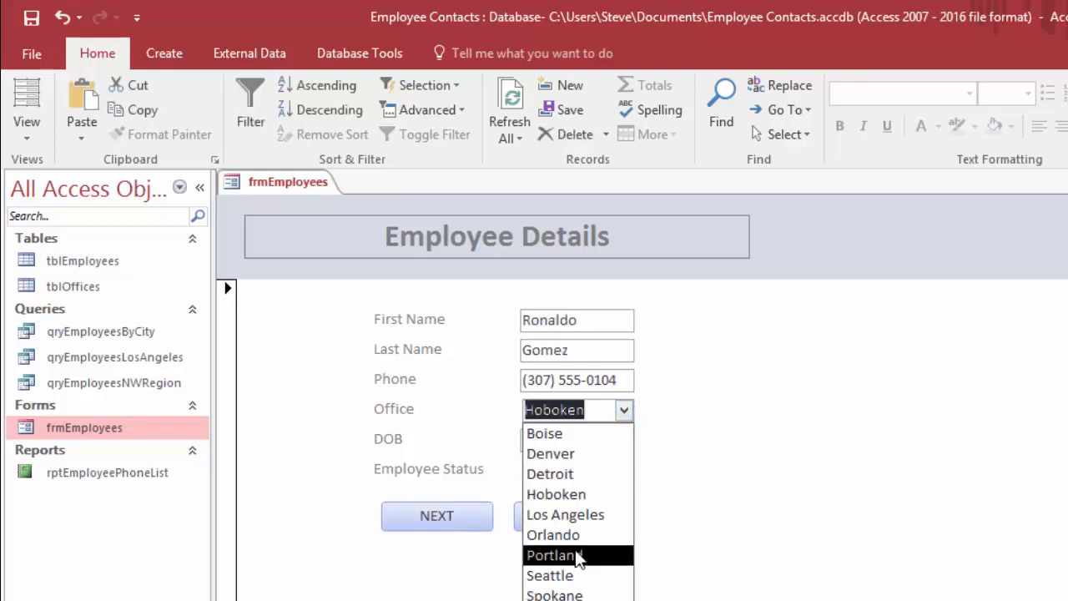
{"action": "left_click", "coordinate": [575, 578]}
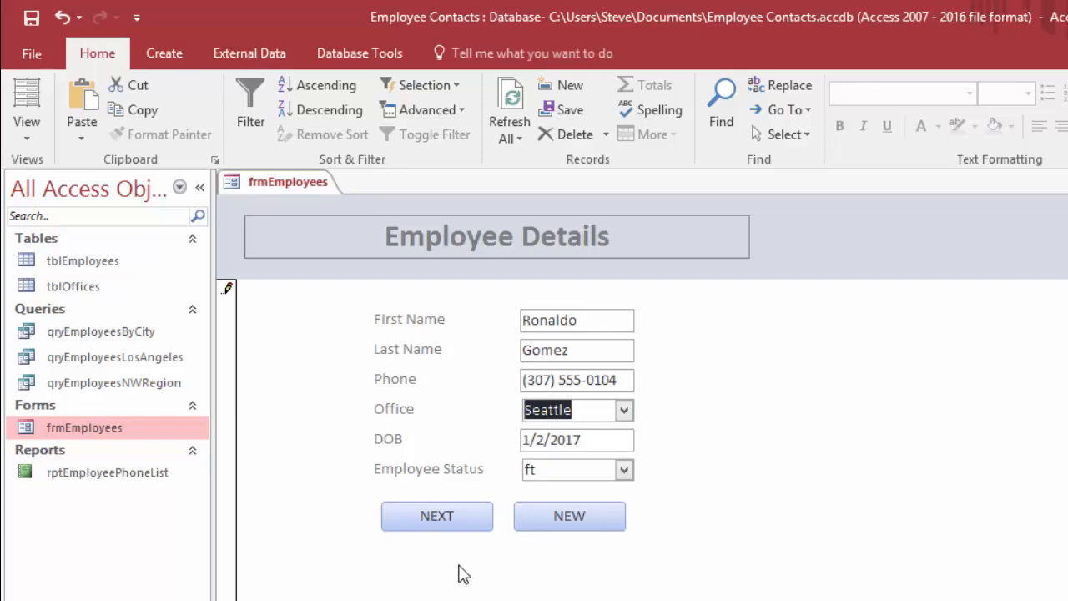
{"action": "right_click", "coordinate": [279, 183]}
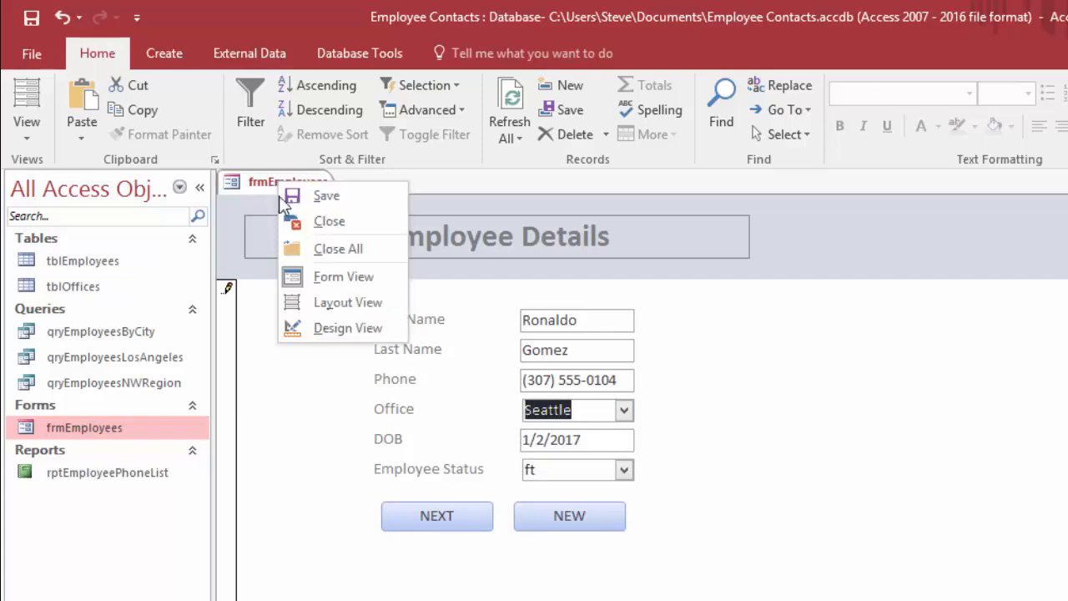
{"action": "left_click", "coordinate": [331, 223]}
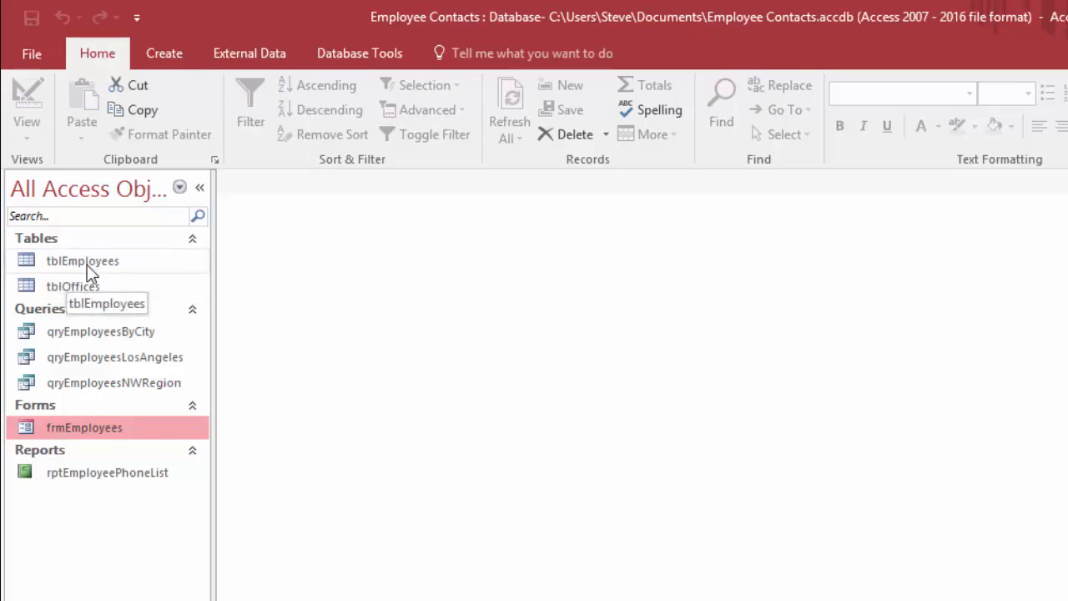
Start a report with the Report Wizard based on qryEmployeesNWRegion, including its City, FirstName, LastName and Phone fields
{"action": "left_click", "coordinate": [99, 388]}
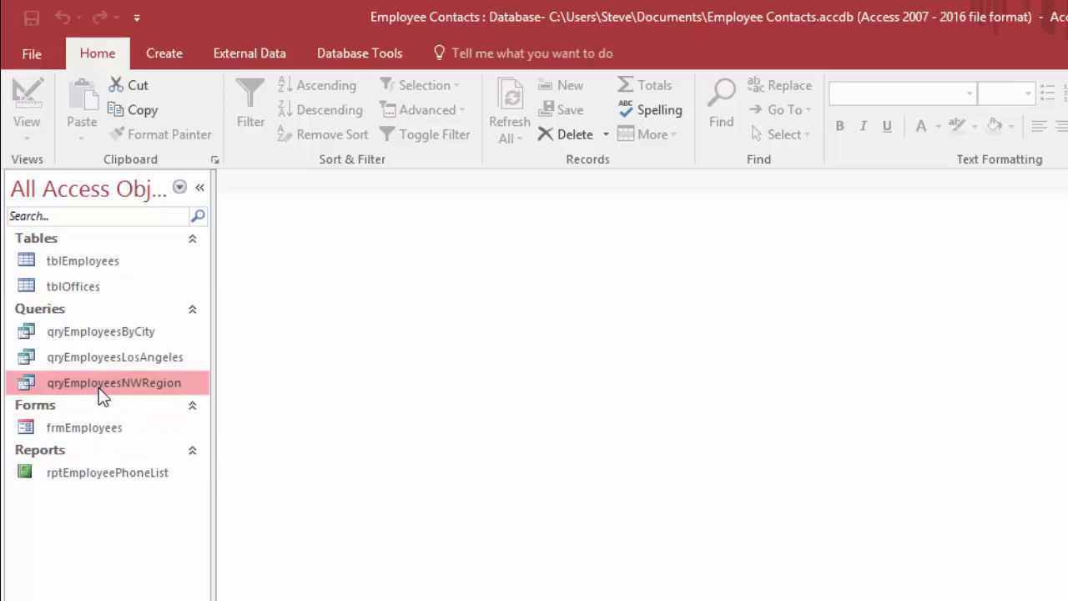
{"action": "left_click", "coordinate": [167, 59]}
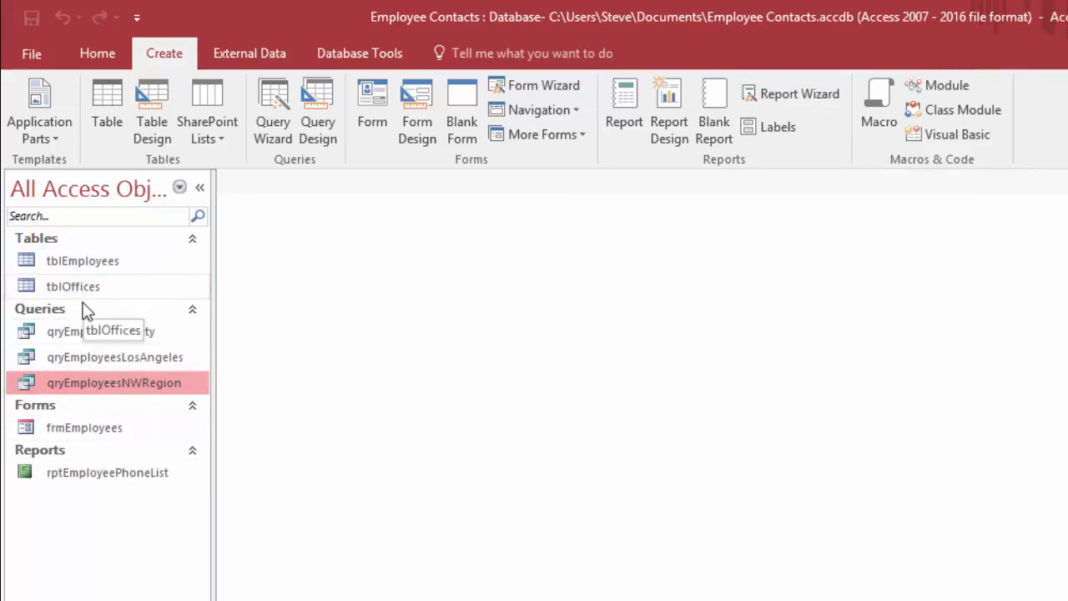
{"action": "left_click", "coordinate": [94, 475]}
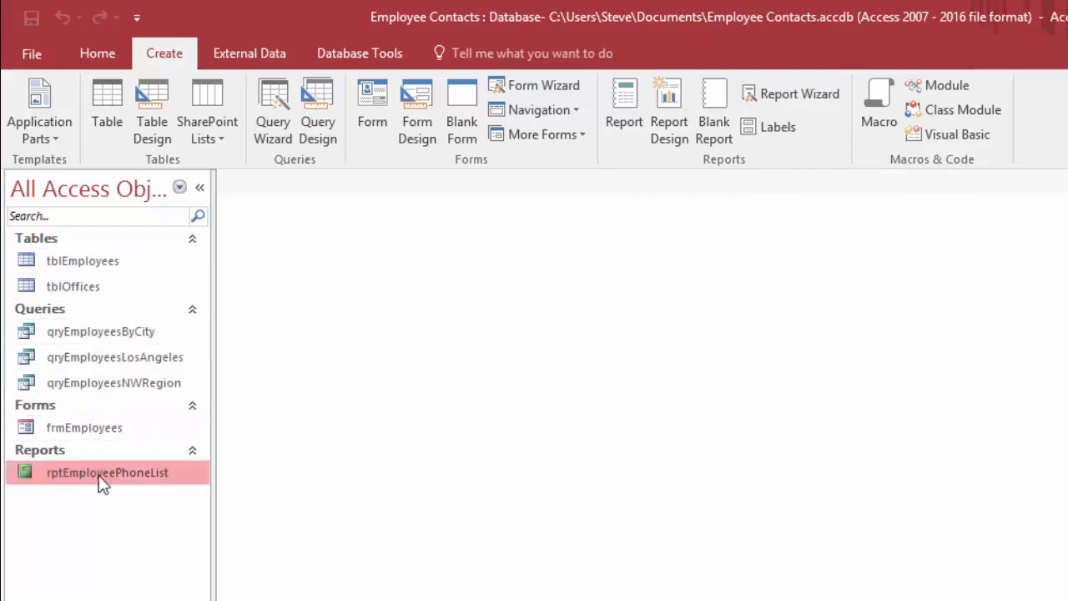
{"action": "left_click", "coordinate": [792, 94]}
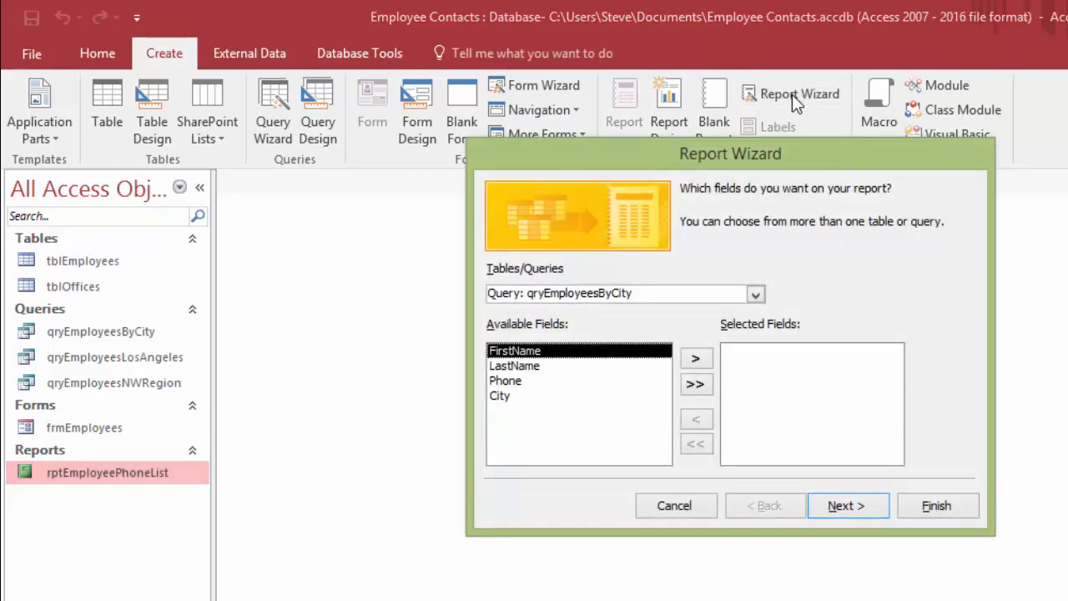
{"action": "left_click_drag", "start_coordinate": [798, 150], "coordinate": [692, 208]}
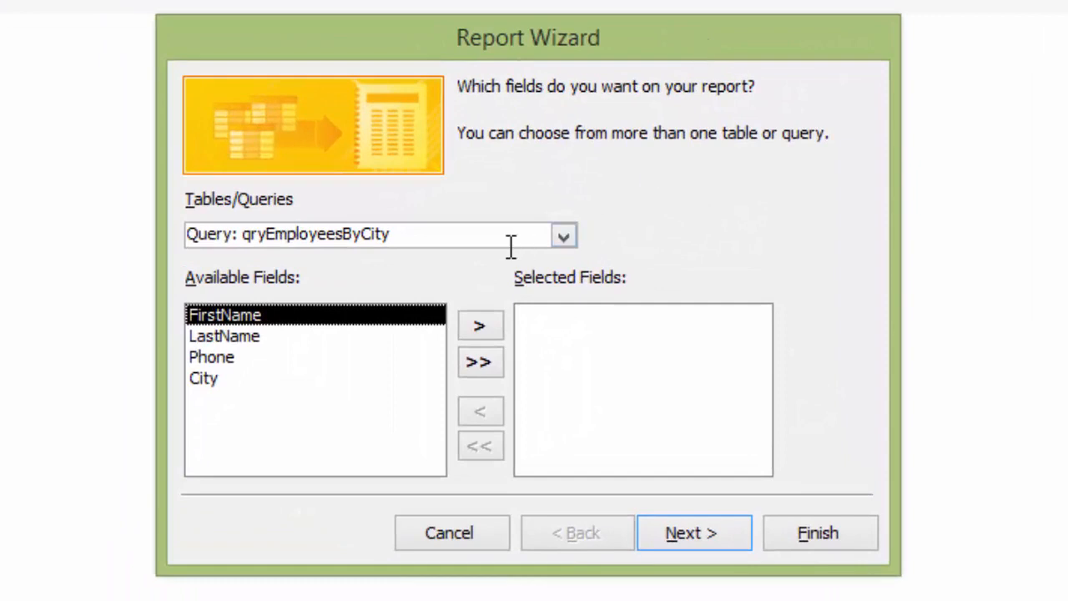
{"action": "left_click", "coordinate": [564, 237]}
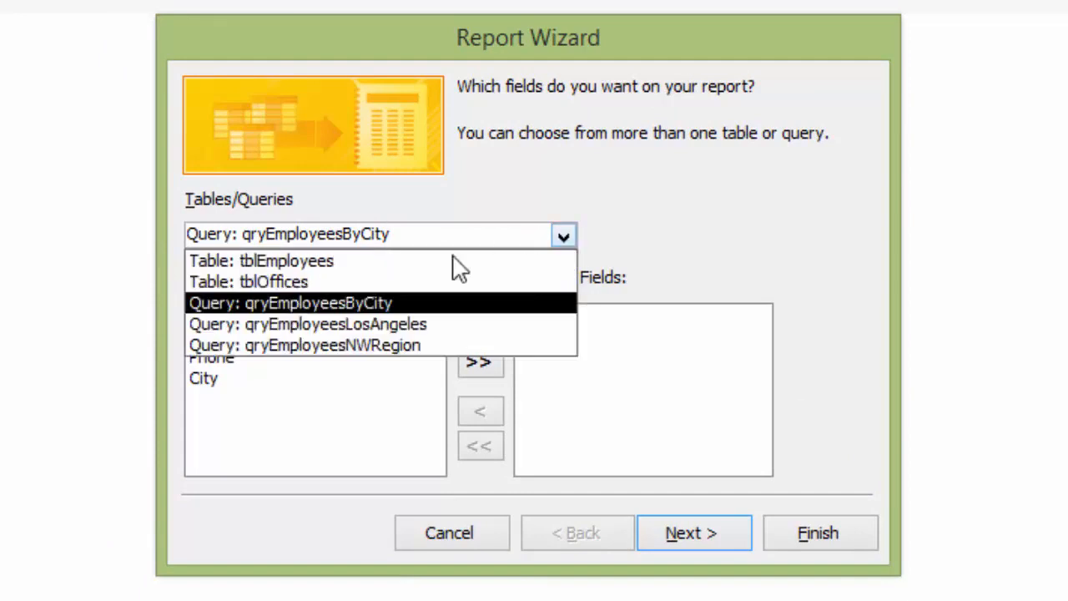
{"action": "left_click", "coordinate": [368, 349]}
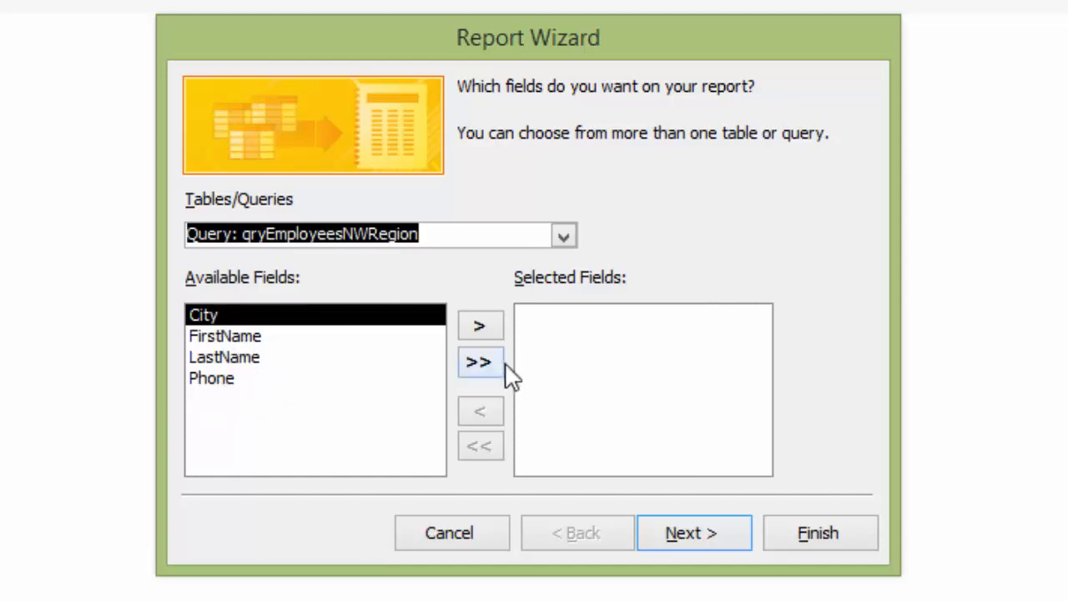
{"action": "left_click", "coordinate": [482, 364]}
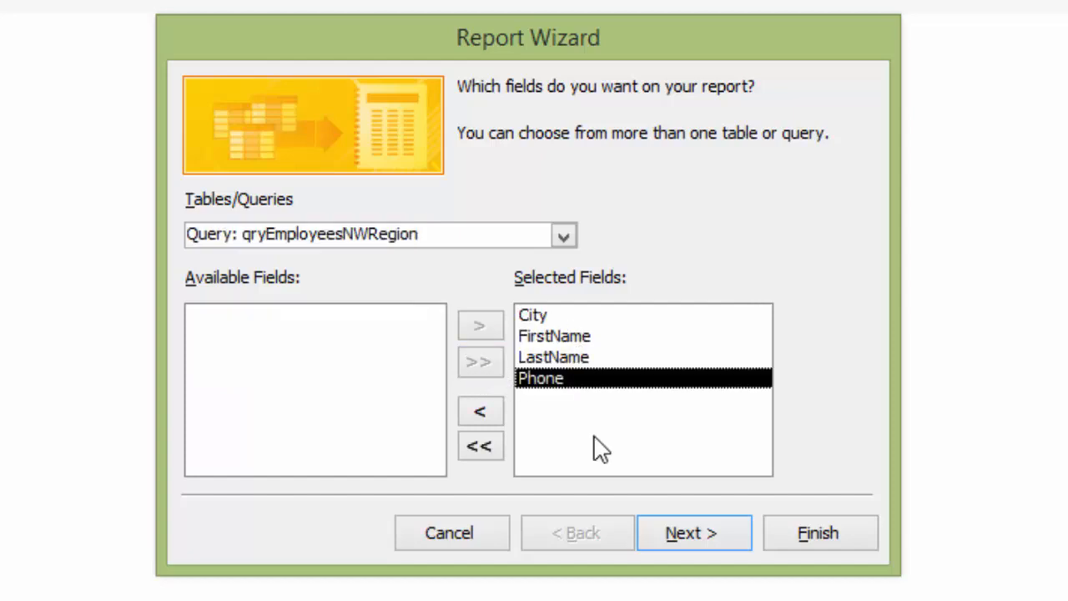
{"action": "left_click", "coordinate": [702, 535]}
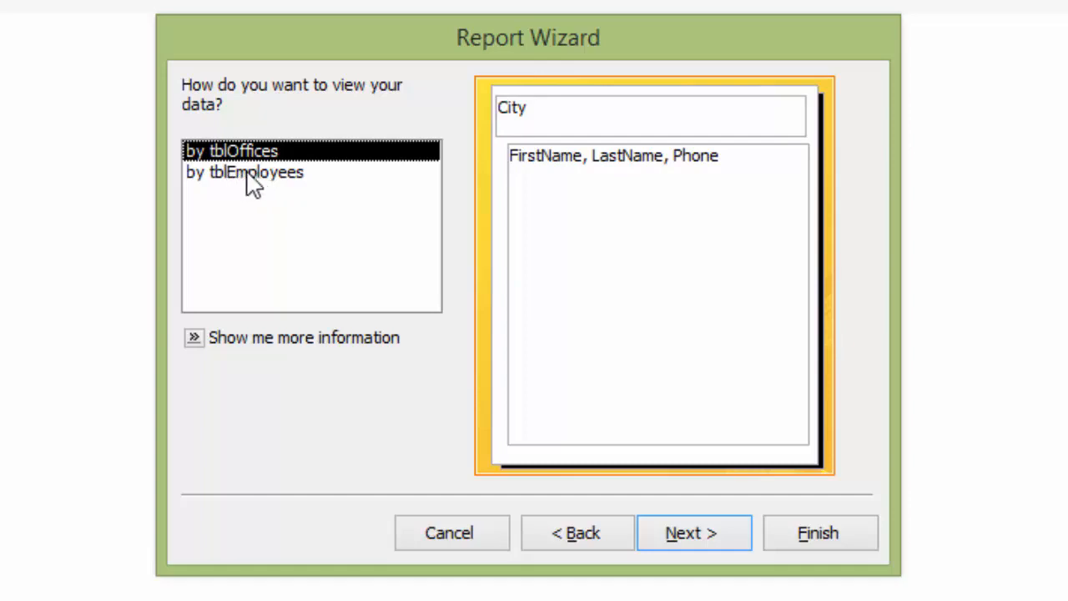
Preview the data layout by tblEmployees, then choose the view by tblOffices for the report
{"action": "left_click", "coordinate": [267, 176]}
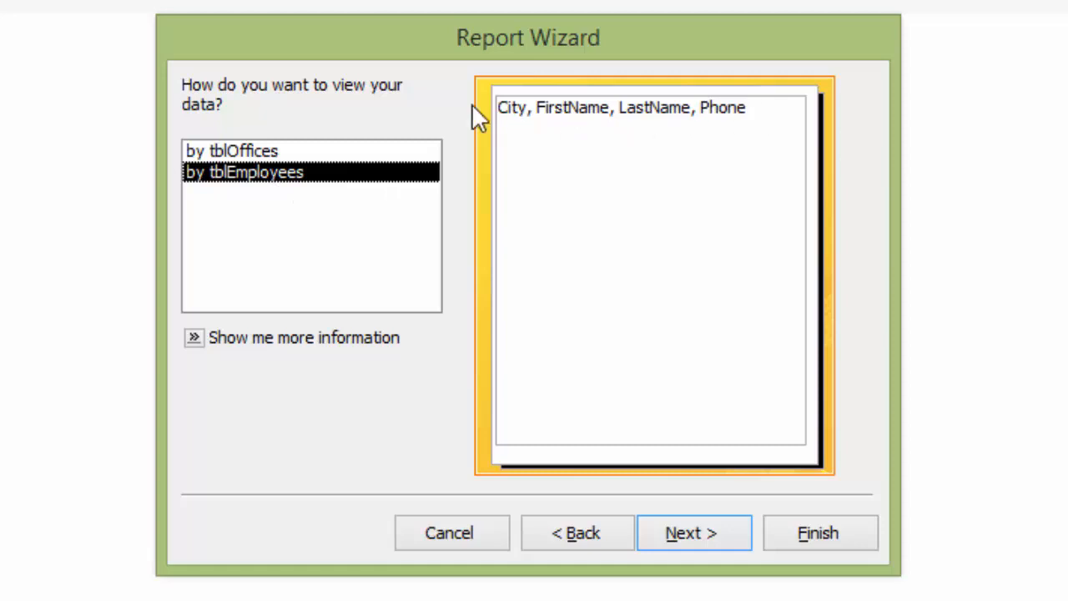
{"action": "left_click", "coordinate": [250, 155]}
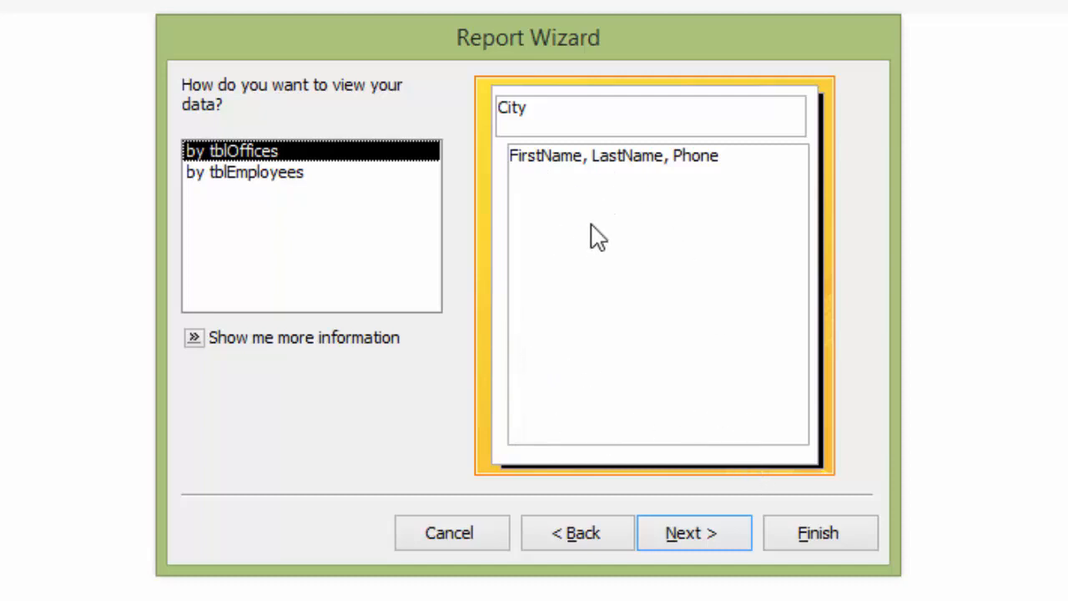
{"action": "left_click", "coordinate": [709, 537]}
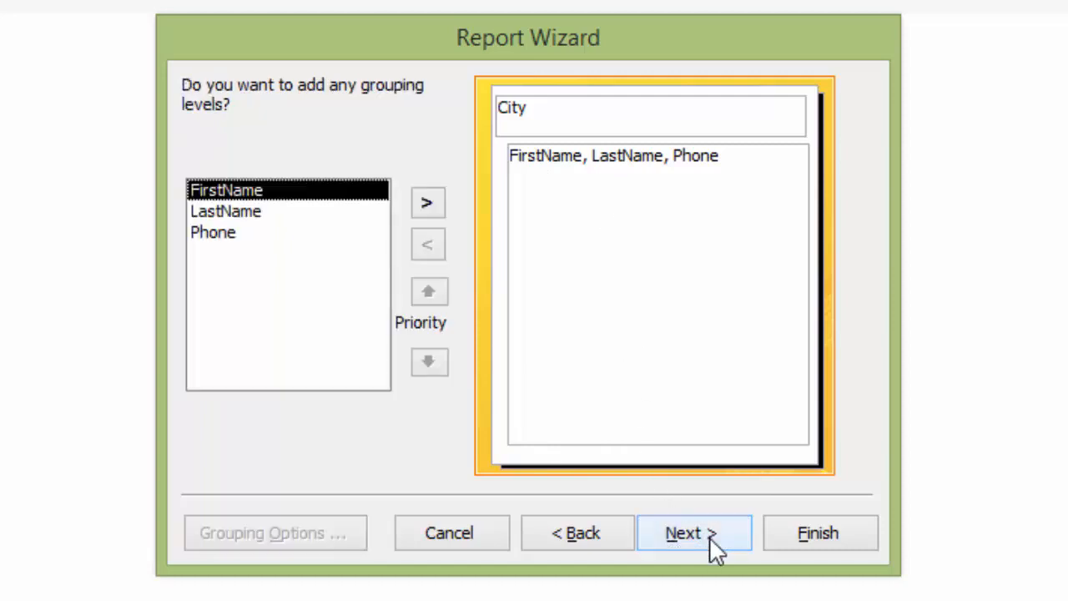
Add LastName as a grouping level under City in the report
{"action": "left_click", "coordinate": [242, 216]}
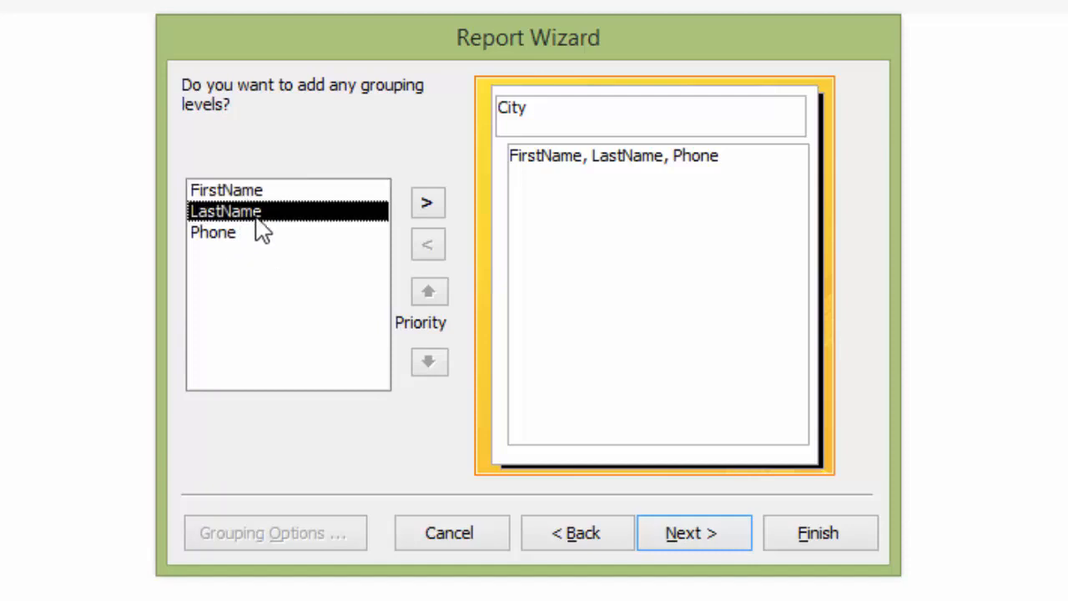
{"action": "left_click", "coordinate": [427, 205]}
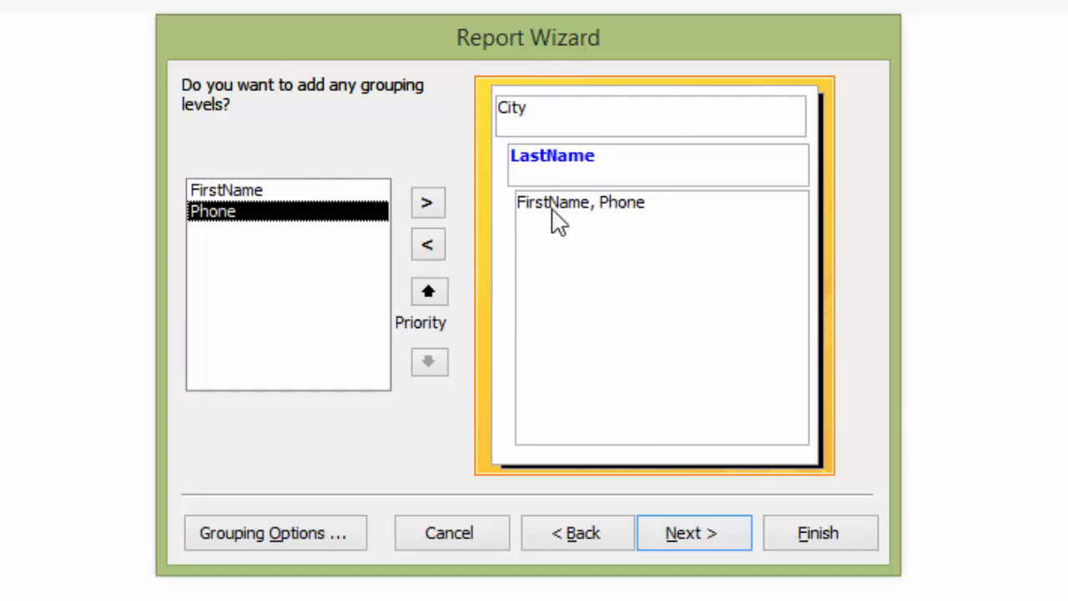
Remove the LastName grouping level so only City groups the report, and sort the detail records by LastName in ascending order
{"action": "left_click", "coordinate": [426, 250]}
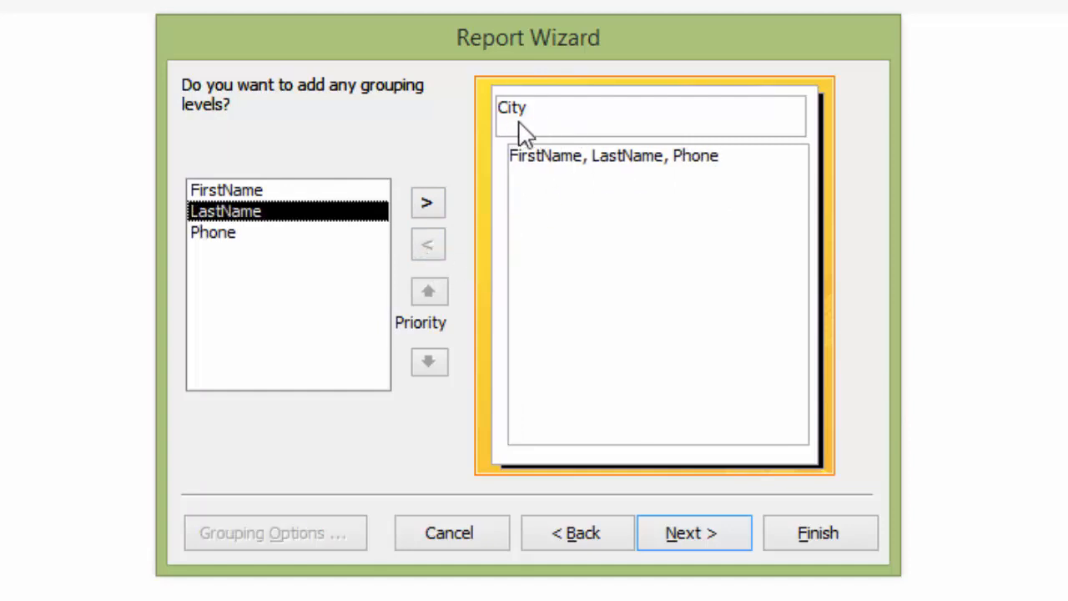
{"action": "left_click", "coordinate": [717, 537]}
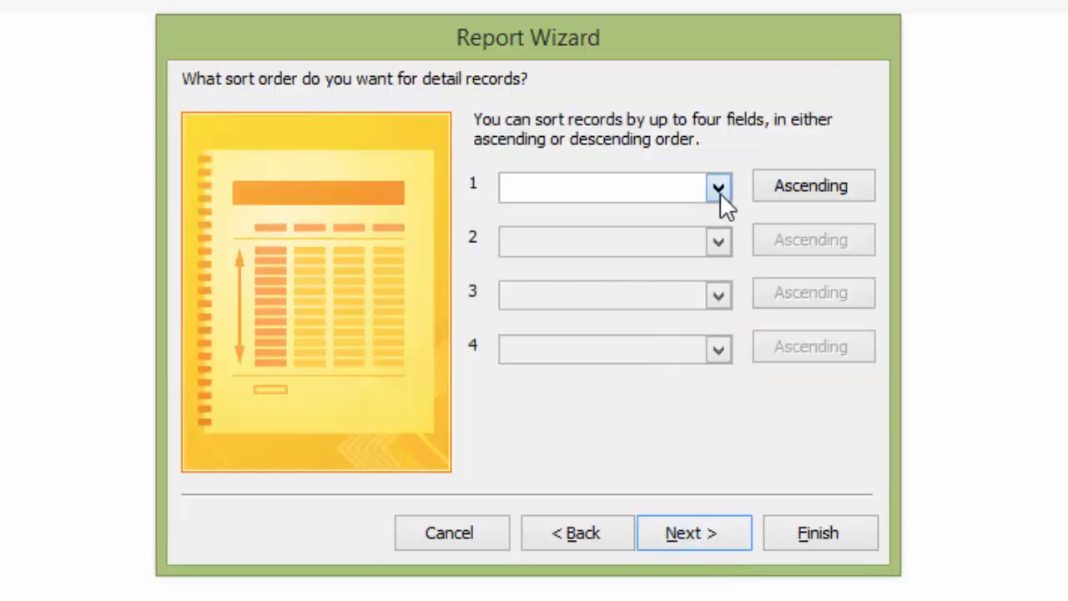
{"action": "left_click", "coordinate": [720, 188]}
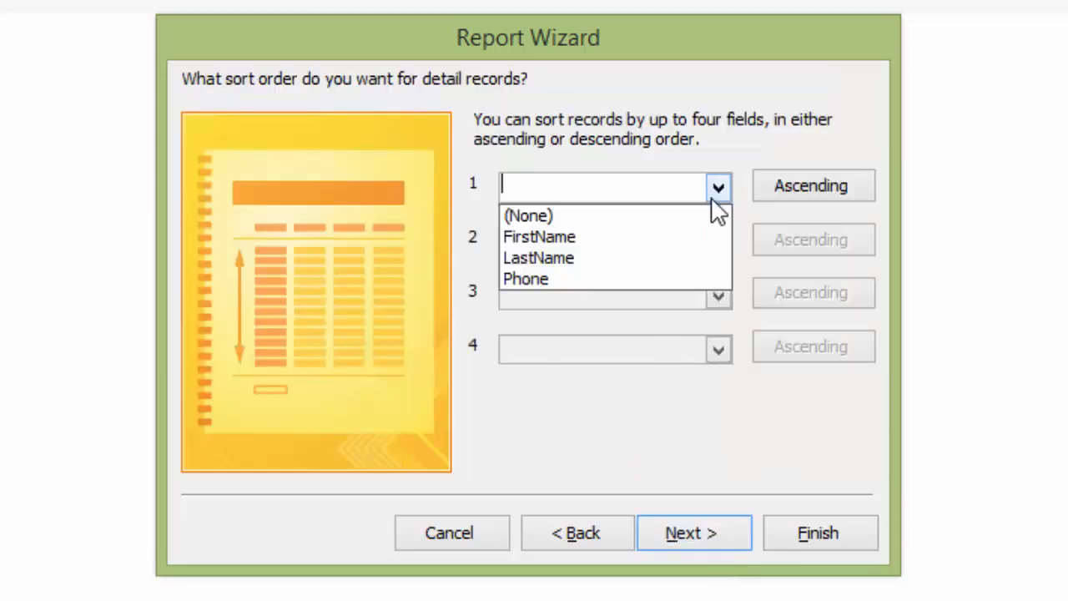
{"action": "left_click", "coordinate": [562, 259]}
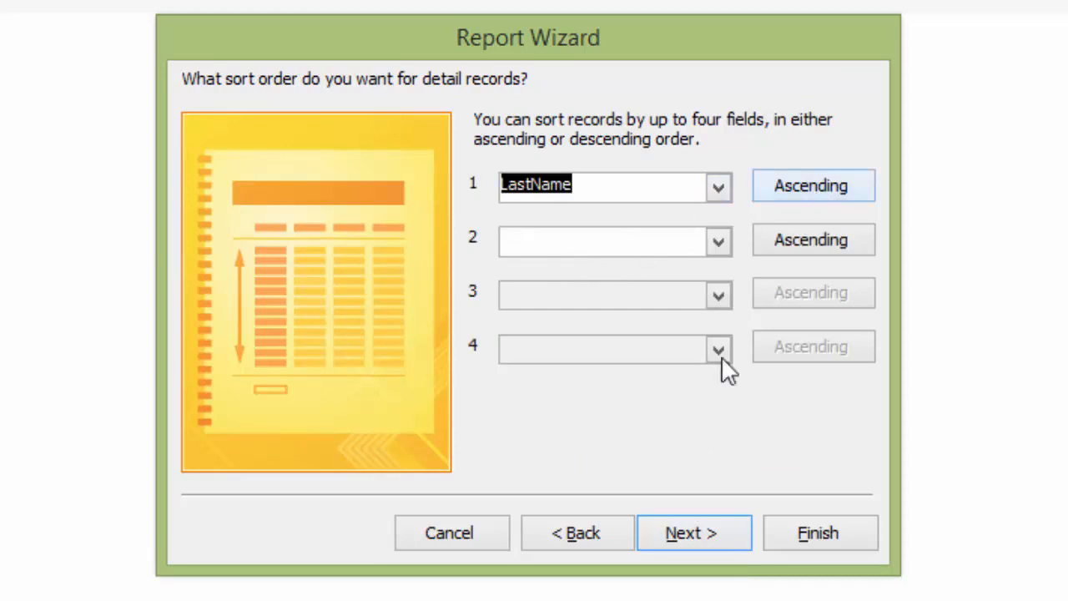
{"action": "left_click", "coordinate": [712, 535]}
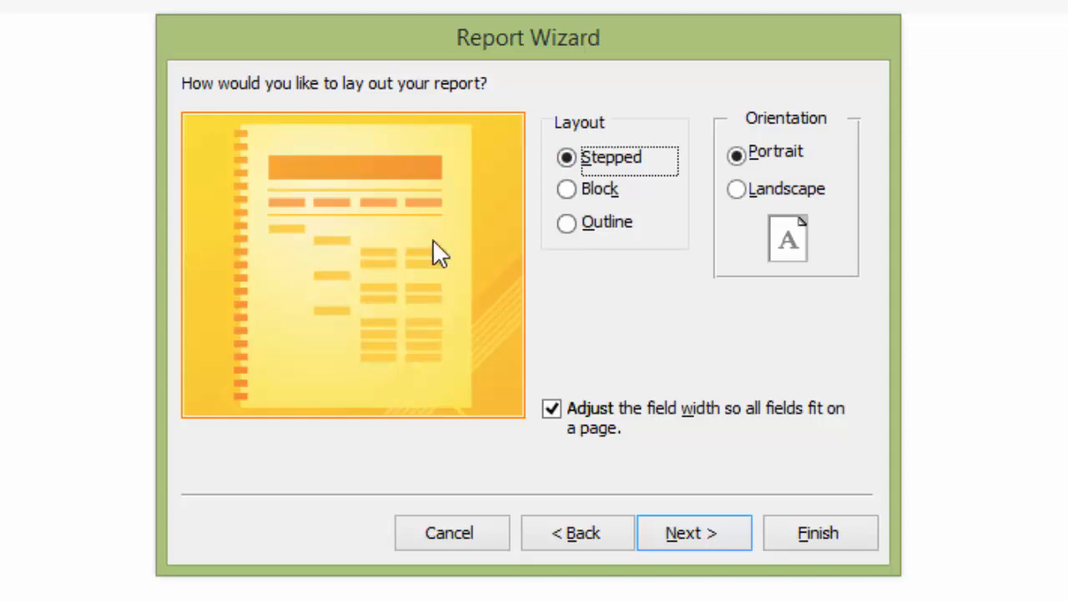
Compare the Stepped, Block and Outline layouts and choose Block with Portrait orientation for the report
{"action": "left_click", "coordinate": [568, 189]}
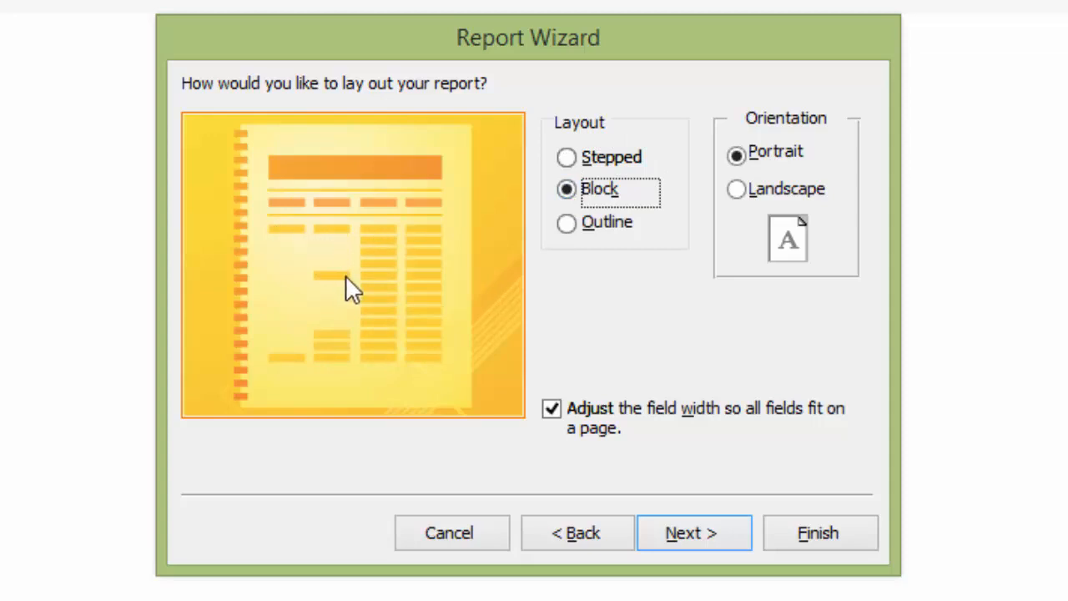
{"action": "left_click", "coordinate": [568, 223]}
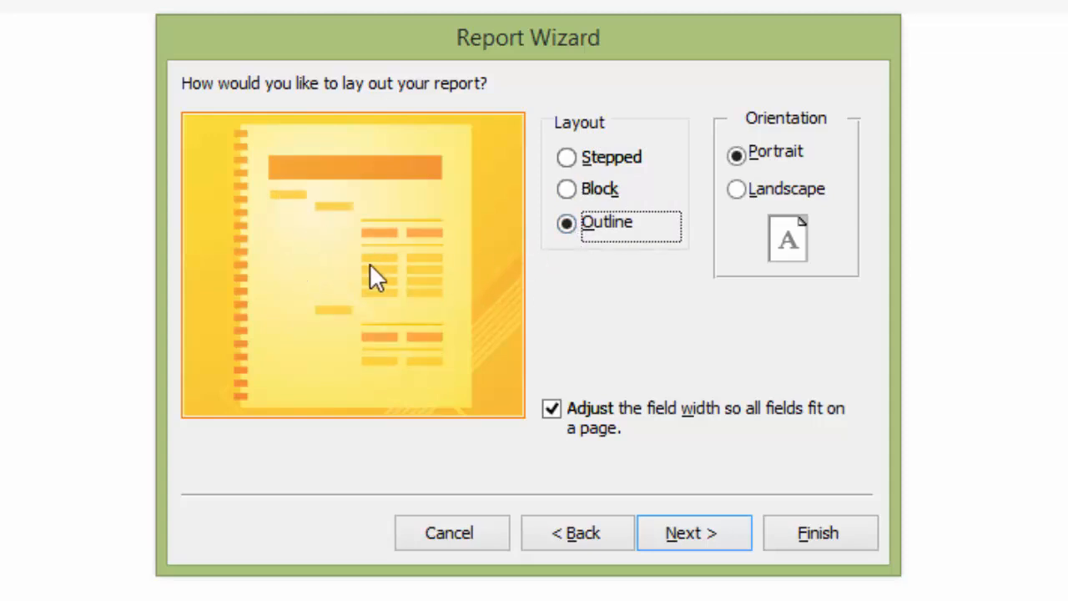
{"action": "left_click", "coordinate": [568, 157]}
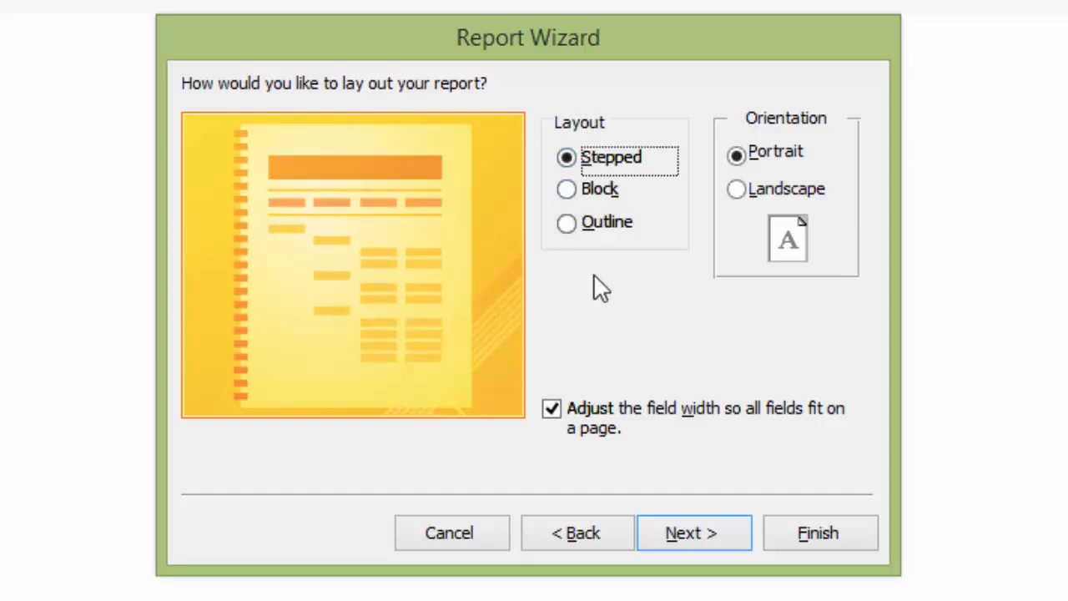
{"action": "left_click", "coordinate": [567, 190]}
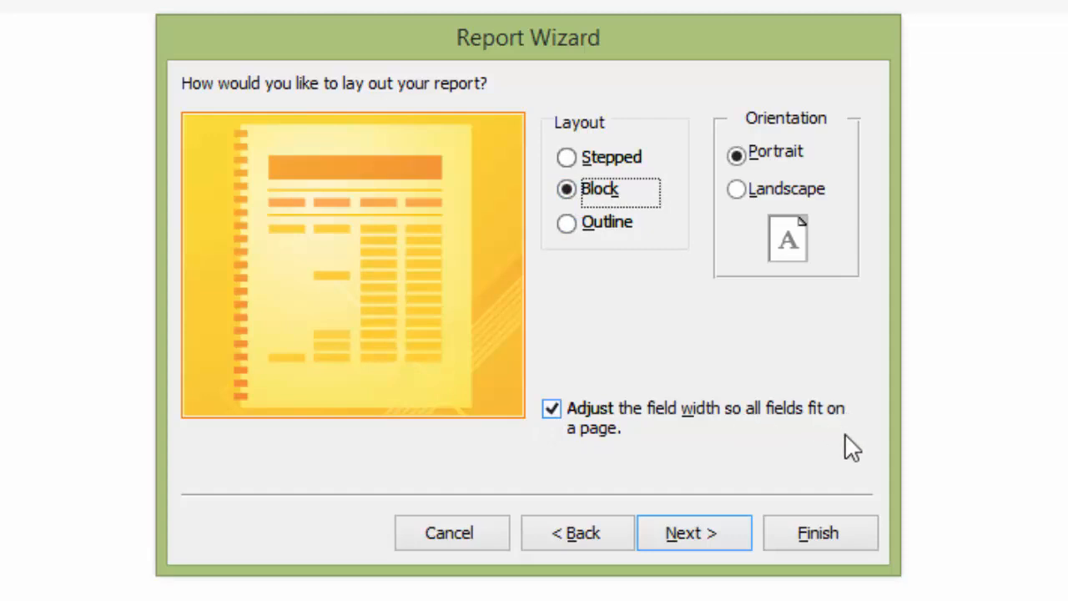
{"action": "left_click", "coordinate": [717, 542]}
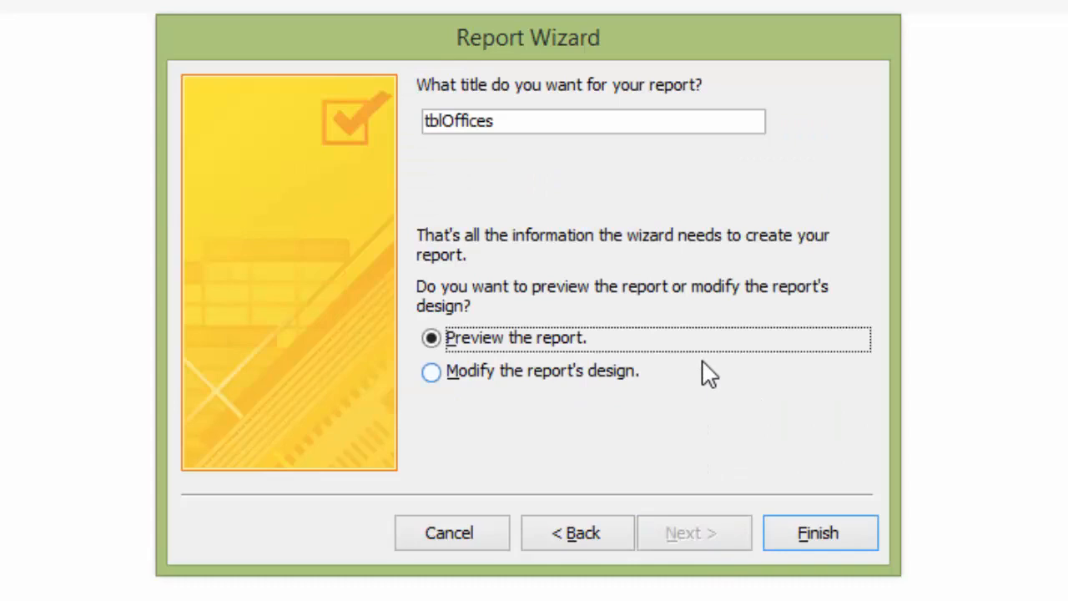
{"action": "left_click", "coordinate": [574, 541]}
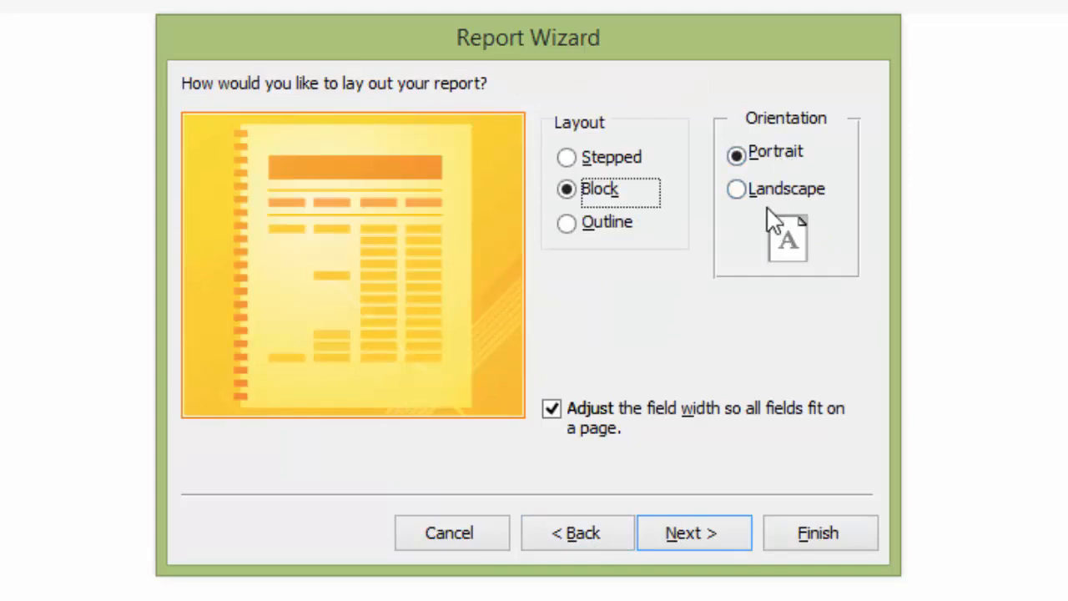
{"action": "left_click", "coordinate": [700, 538]}
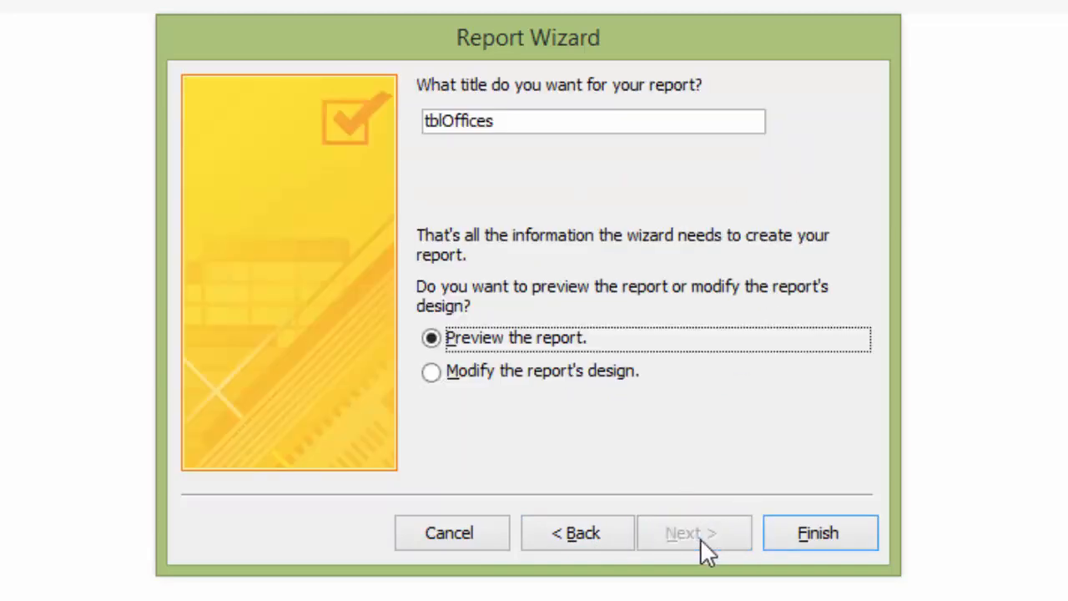
Title the report rptEmployeesNWRegion and finish the wizard with the report preview
{"action": "left_click_drag", "start_coordinate": [517, 124], "coordinate": [405, 117]}
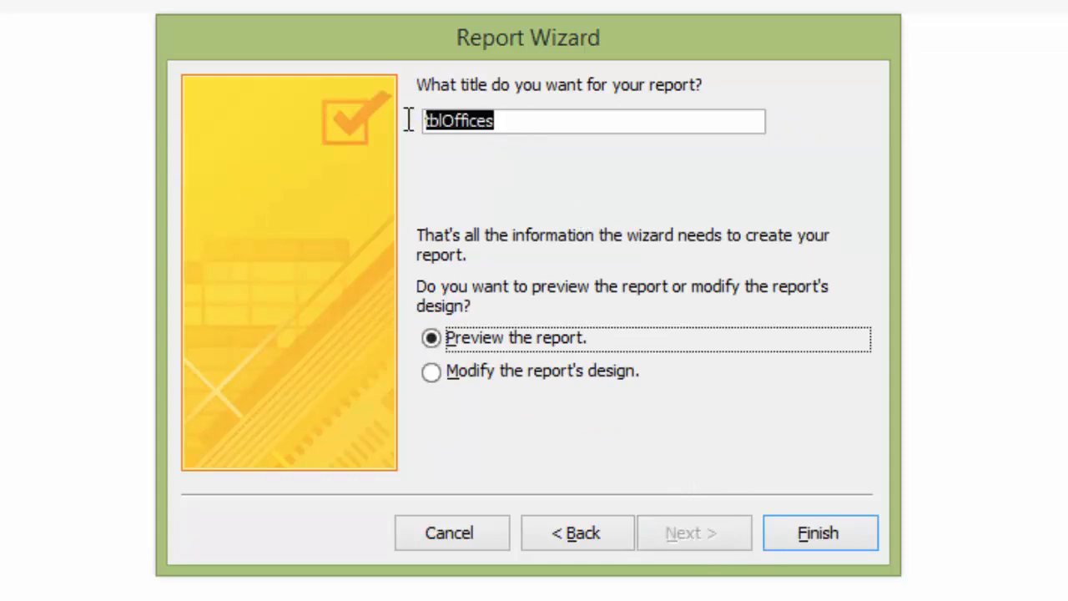
{"action": "type", "text": "rpt"}
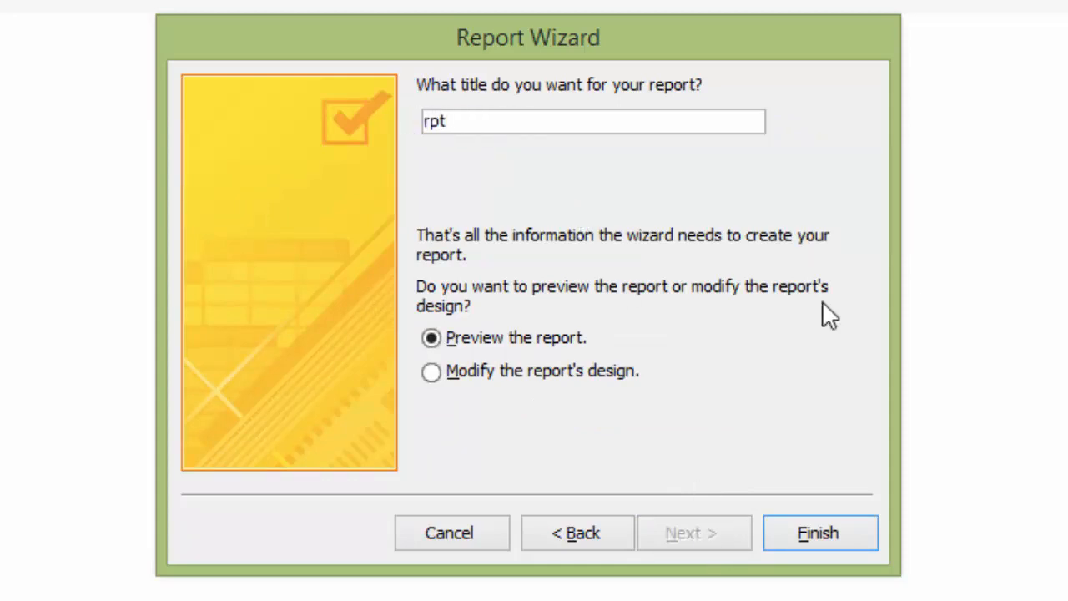
{"action": "type", "text": "Employe"}
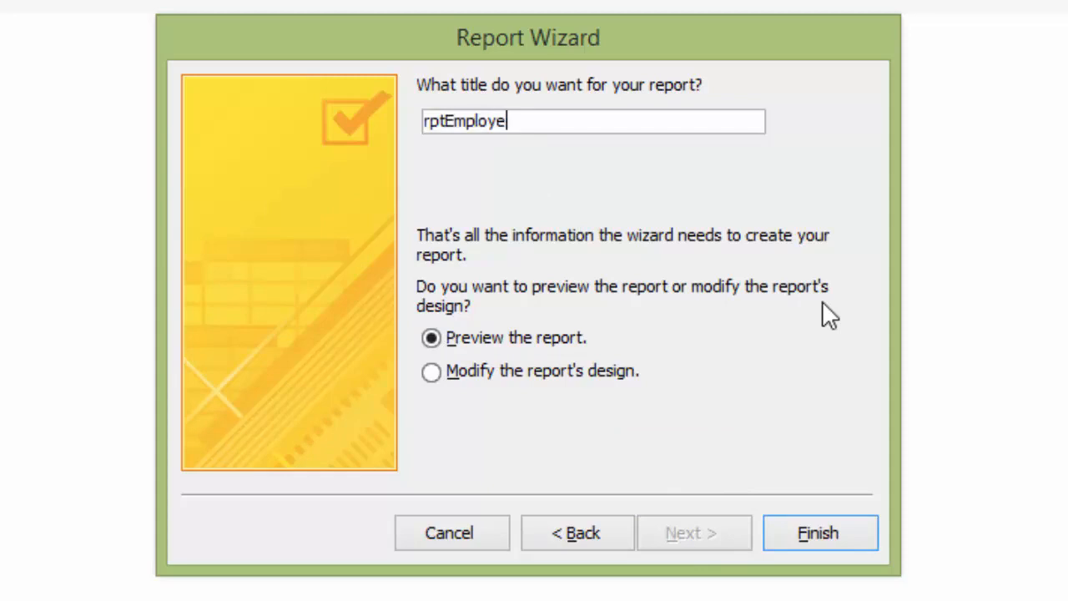
{"action": "type", "text": "esNWRegion"}
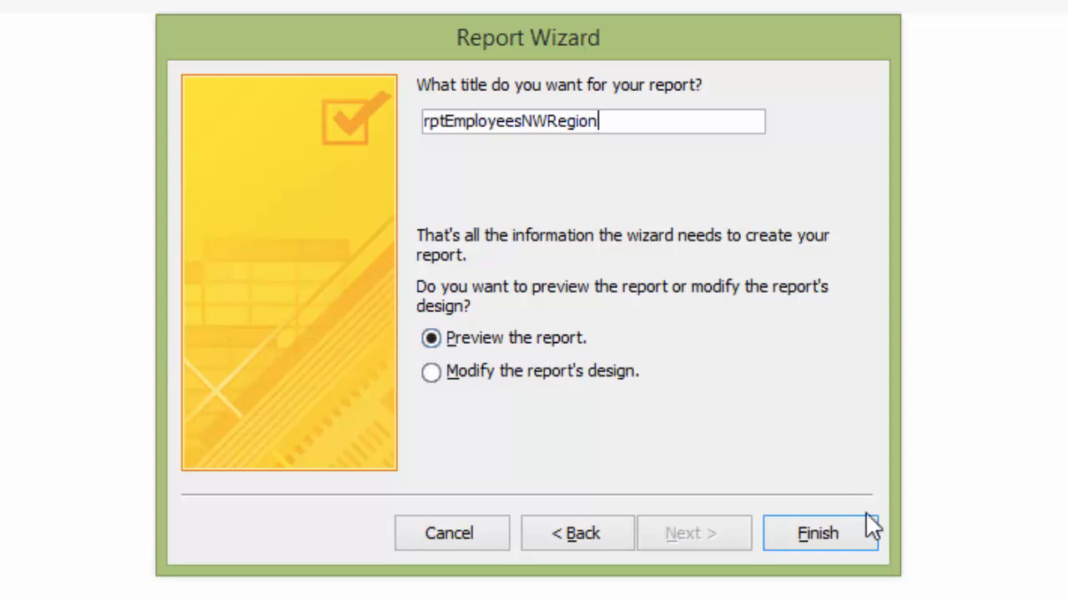
{"action": "left_click", "coordinate": [822, 534]}
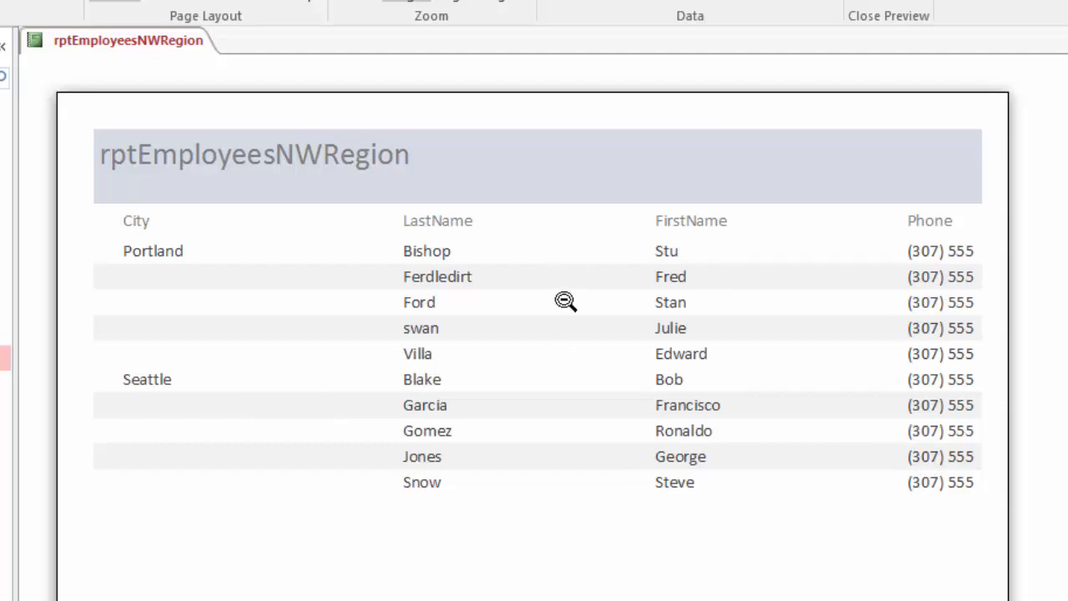
Switch the report to Layout View and narrow the City column to about three-fifths of its width
{"action": "right_click", "coordinate": [107, 42]}
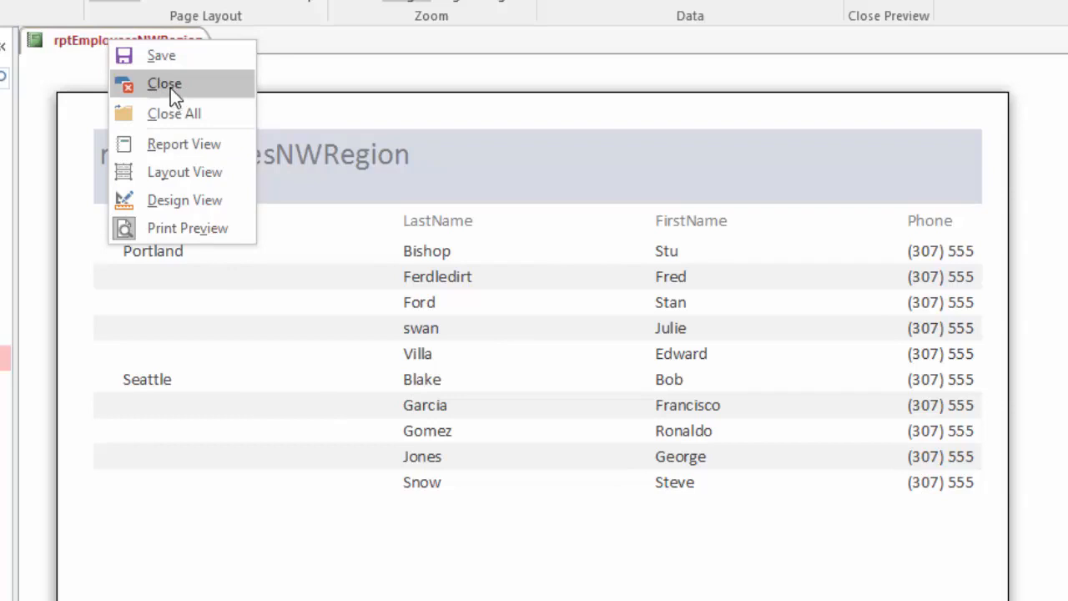
{"action": "left_click", "coordinate": [177, 176]}
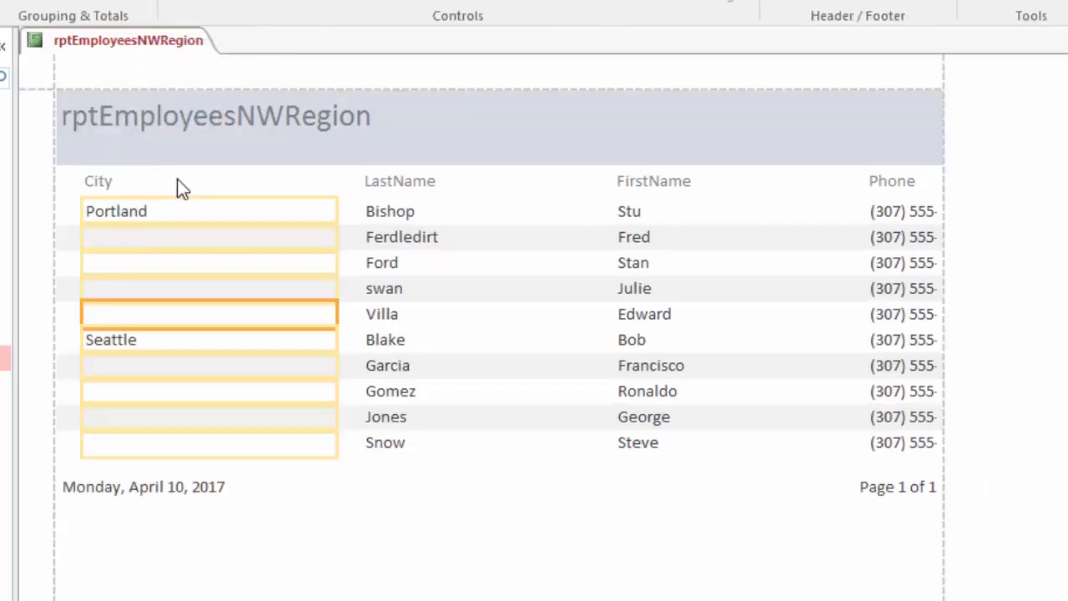
{"action": "left_click", "coordinate": [297, 184]}
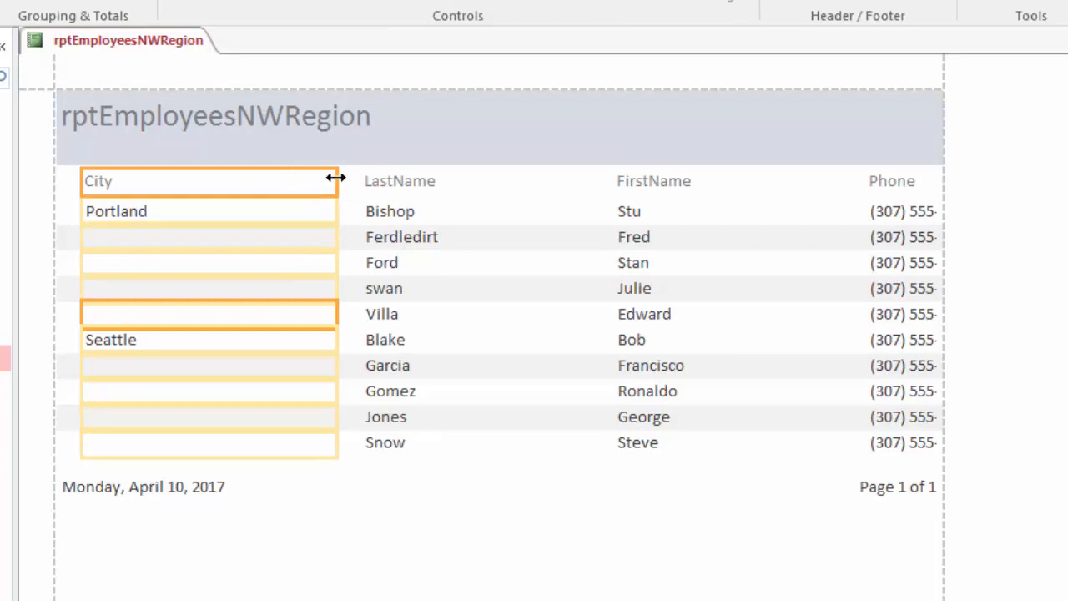
{"action": "left_click_drag", "start_coordinate": [335, 178], "coordinate": [231, 181]}
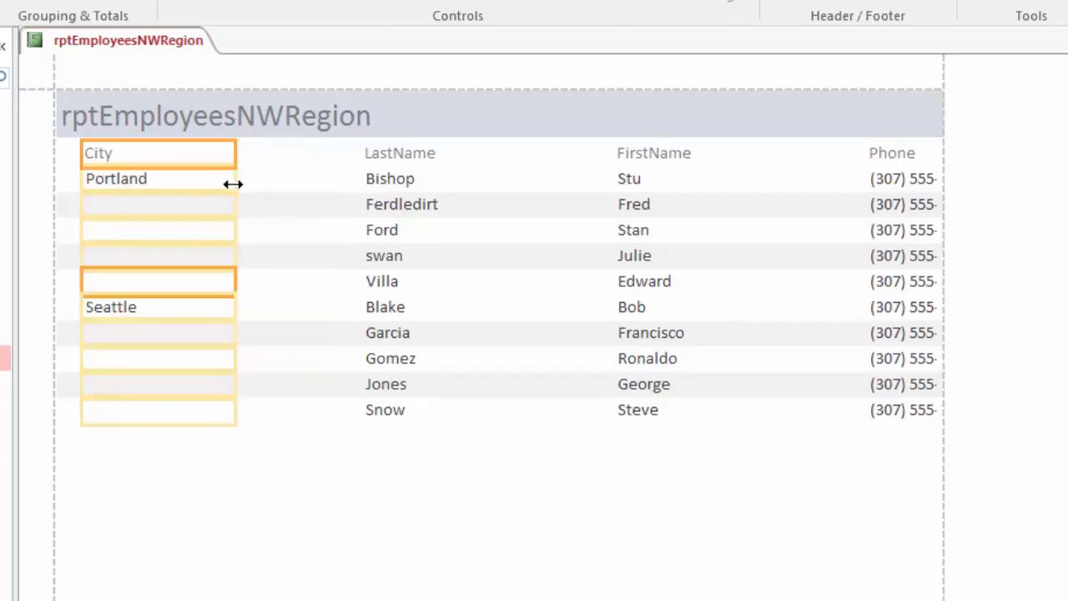
Shift the LastName heading and data left beside the City column and narrow them to about two-thirds of their width
{"action": "left_click", "coordinate": [417, 177]}
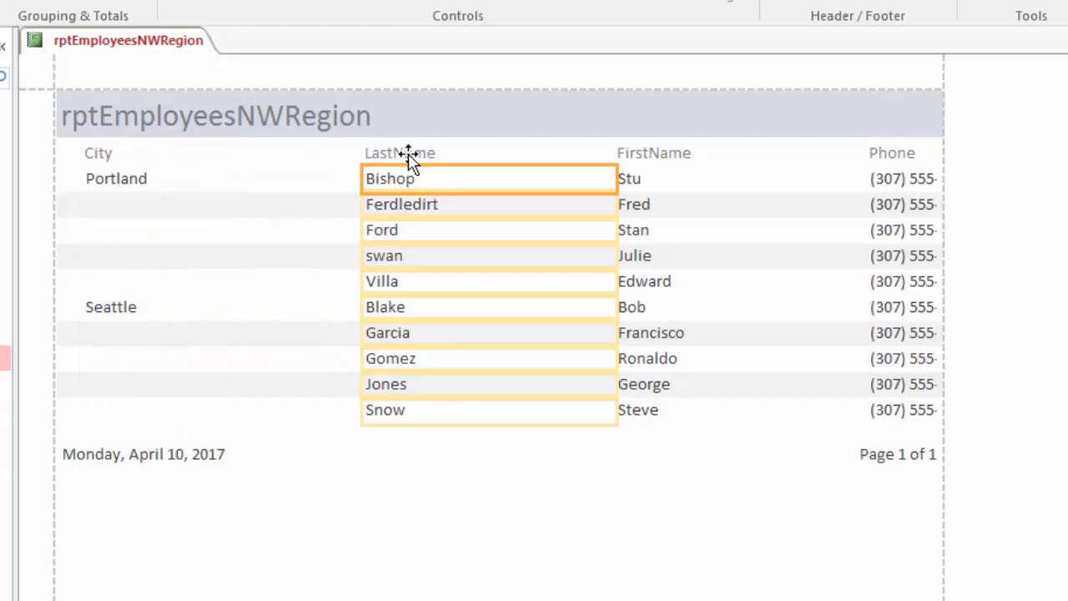
{"action": "left_click", "coordinate": [409, 156]}
{"action": "key", "text": "Left"}
{"action": "key", "text": "Left"}
{"action": "key", "text": "Left"}
{"action": "key", "text": "Left"}
{"action": "key", "text": "Left"}
{"action": "key", "text": "Left"}
{"action": "key", "text": "Left"}
{"action": "key", "text": "Left"}
{"action": "key", "text": "Left"}
{"action": "key", "text": "Left"}
{"action": "key", "text": "Left"}
{"action": "key", "text": "Left"}
{"action": "key", "text": "Left"}
{"action": "key", "text": "Left"}
{"action": "key", "text": "Left"}
{"action": "key", "text": "Left"}
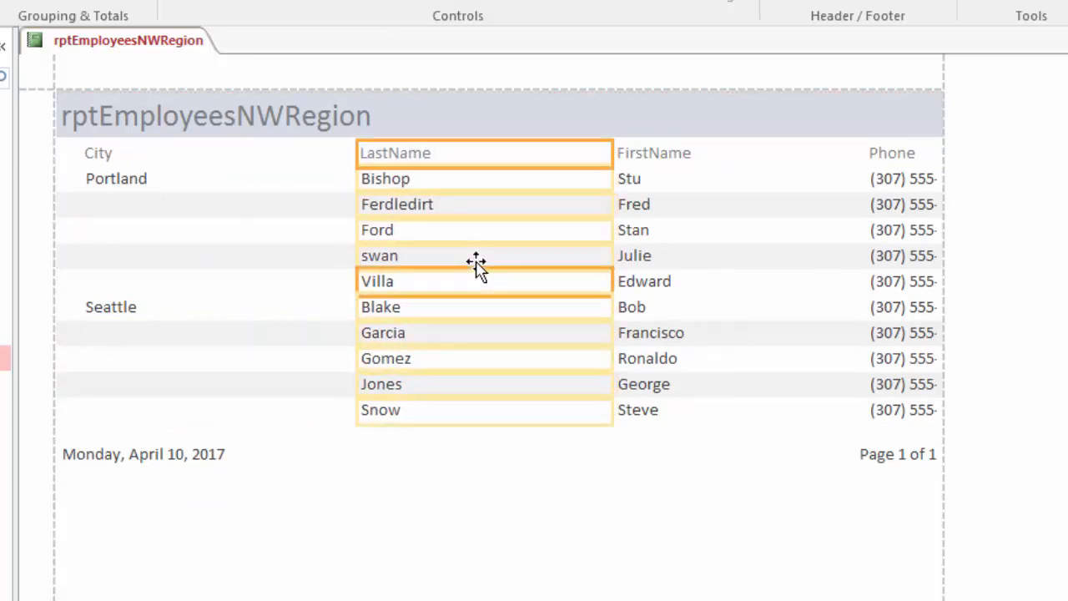
{"action": "key", "text": "Left"}
{"action": "key", "text": "Left"}
{"action": "key", "text": "Left"}
{"action": "key", "text": "Left"}
{"action": "key", "text": "Left"}
{"action": "key", "text": "Left"}
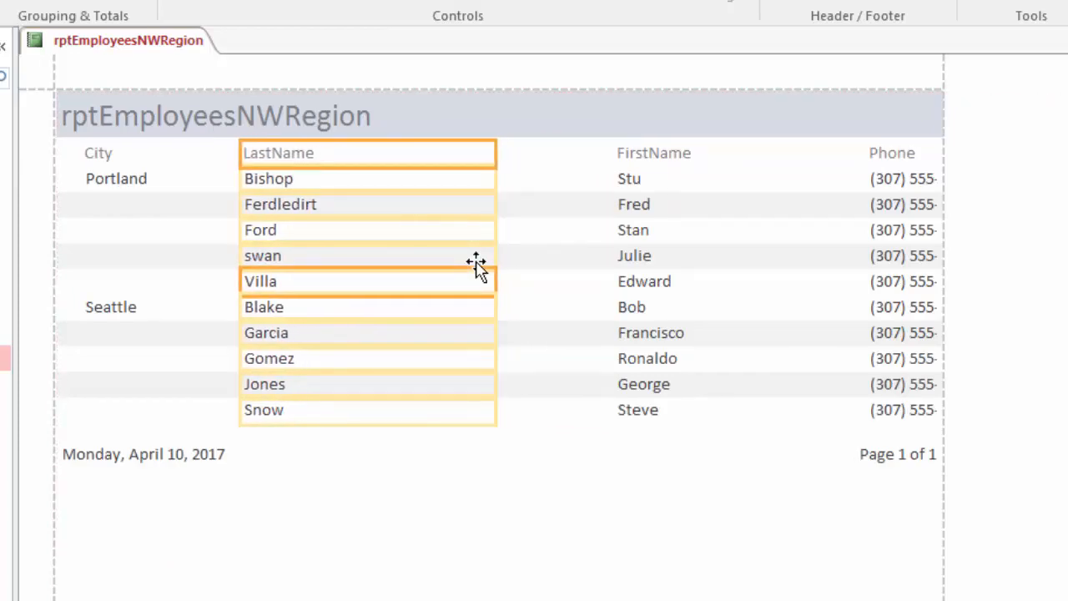
{"action": "key", "text": "Left"}
{"action": "key", "text": "Left"}
{"action": "key", "text": "Left"}
{"action": "key", "text": "Left"}
{"action": "key", "text": "Left"}
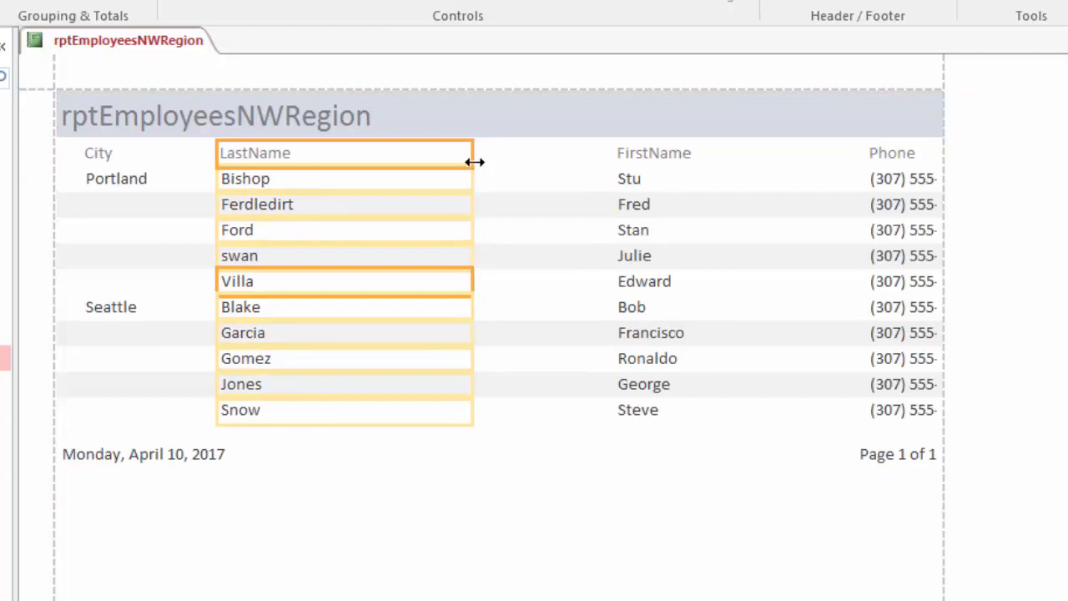
{"action": "left_click_drag", "start_coordinate": [474, 162], "coordinate": [386, 160]}
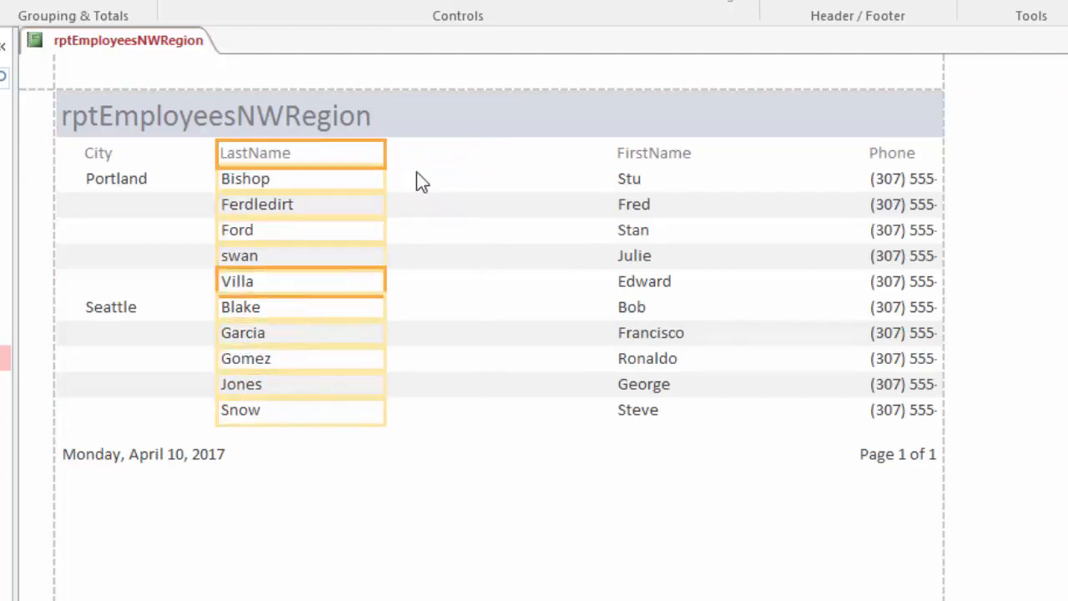
Shift the FirstName heading and data left beside the LastName column and narrow them to about 70% of their width
{"action": "left_click", "coordinate": [643, 151]}
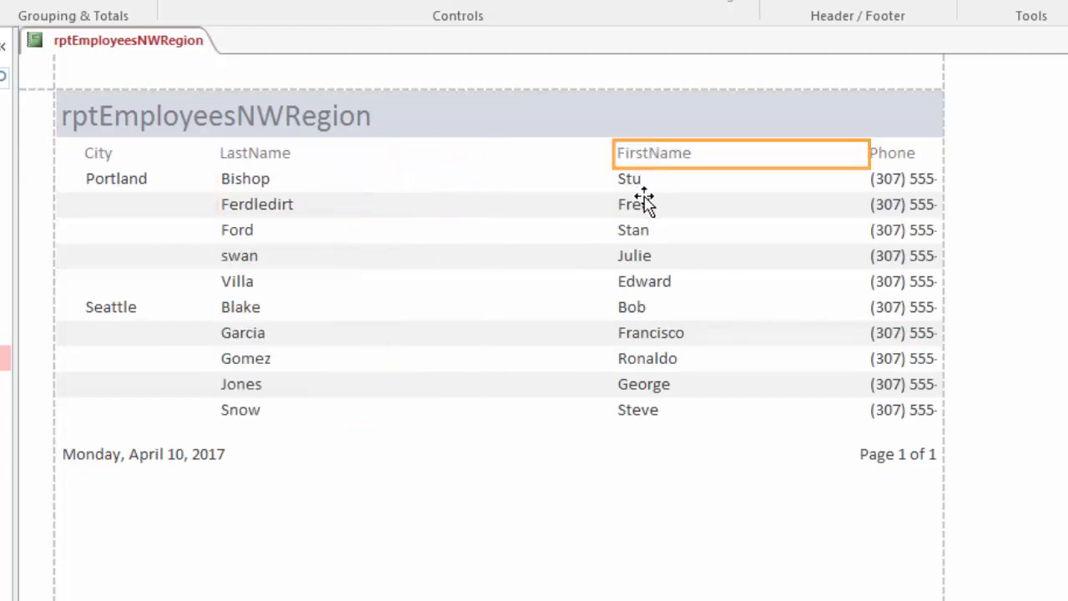
{"action": "left_click", "coordinate": [644, 181]}
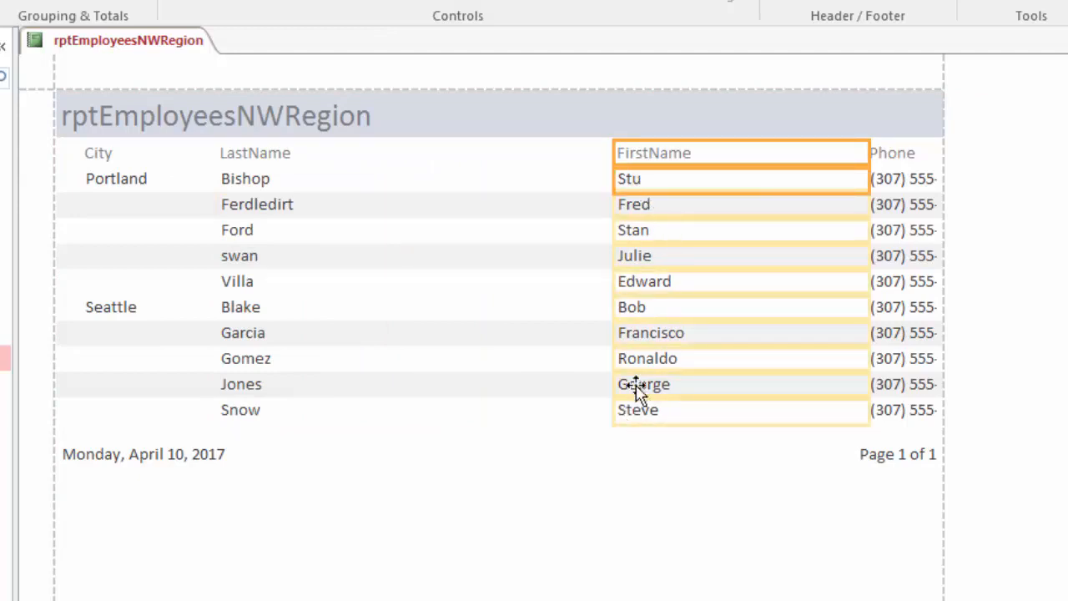
{"action": "key", "text": "Left"}
{"action": "key", "text": "Left"}
{"action": "key", "text": "Left"}
{"action": "key", "text": "Left"}
{"action": "key", "text": "Left"}
{"action": "key", "text": "Left"}
{"action": "key", "text": "Left"}
{"action": "key", "text": "Left"}
{"action": "key", "text": "Left"}
{"action": "key", "text": "Left"}
{"action": "key", "text": "Left"}
{"action": "key", "text": "Left"}
{"action": "key", "text": "Left"}
{"action": "key", "text": "Left"}
{"action": "key", "text": "Left"}
{"action": "key", "text": "Left"}
{"action": "key", "text": "Left"}
{"action": "key", "text": "Left"}
{"action": "key", "text": "Left"}
{"action": "key", "text": "Left"}
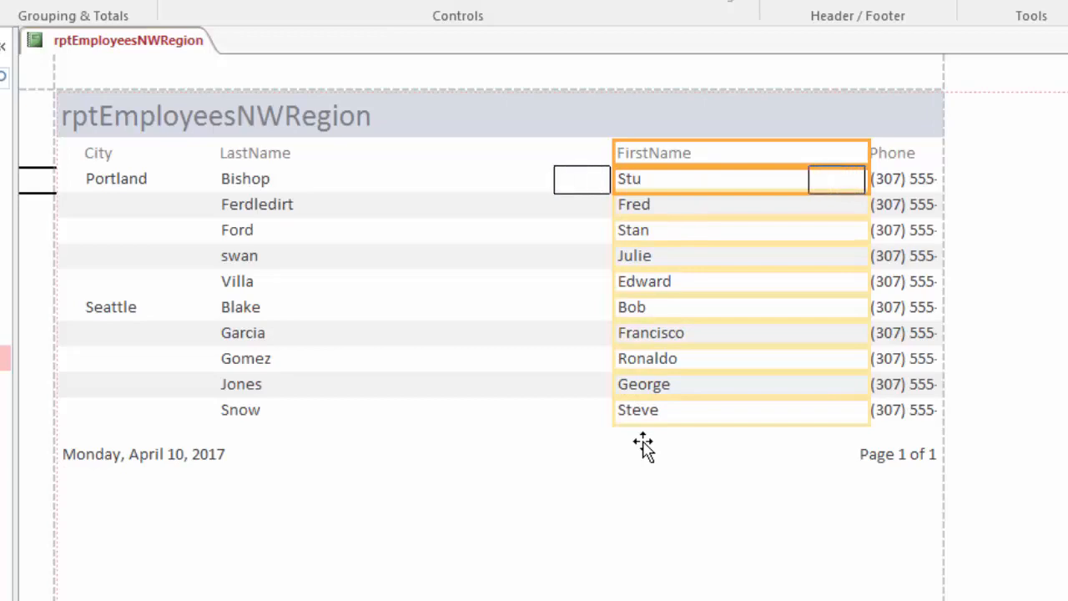
{"action": "key", "text": "Left"}
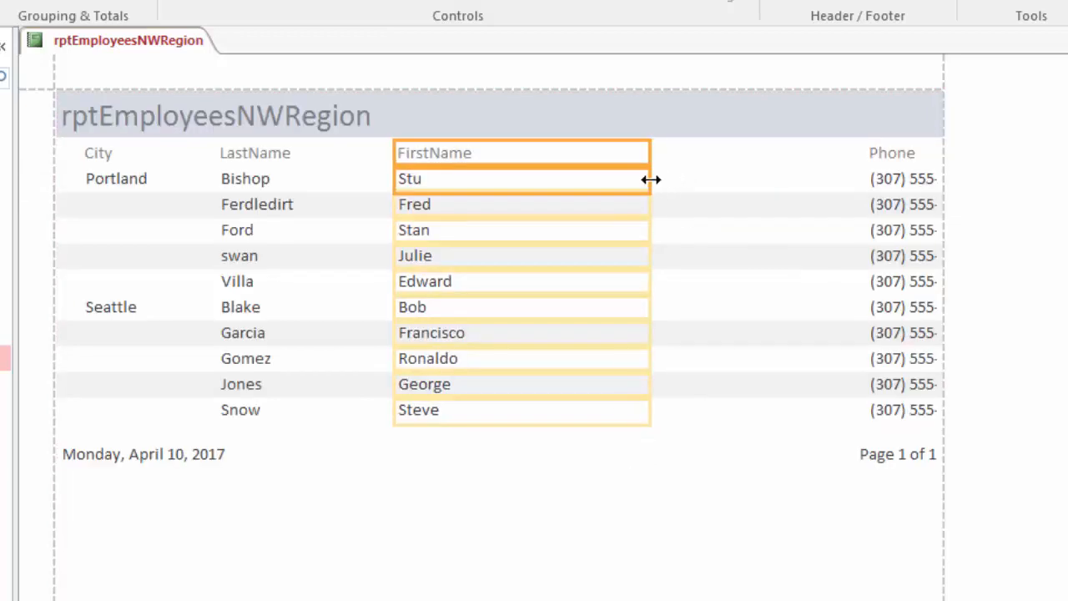
{"action": "left_click_drag", "start_coordinate": [651, 179], "coordinate": [573, 177]}
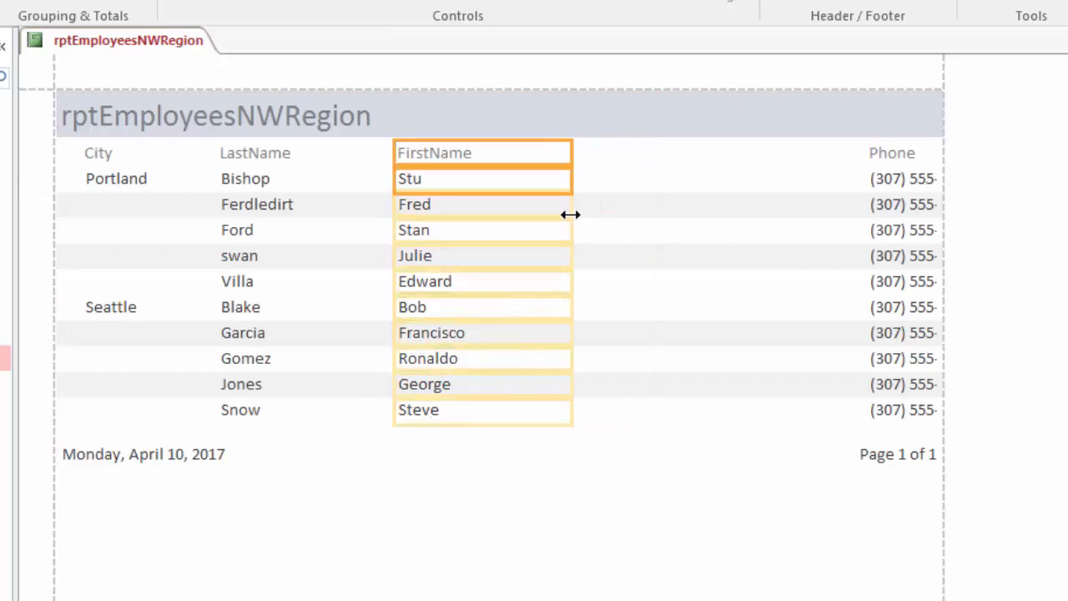
Shift the Phone heading and data left beside the FirstName column and widen them to about twice their width
{"action": "left_click", "coordinate": [899, 158], "text": "ctrl"}
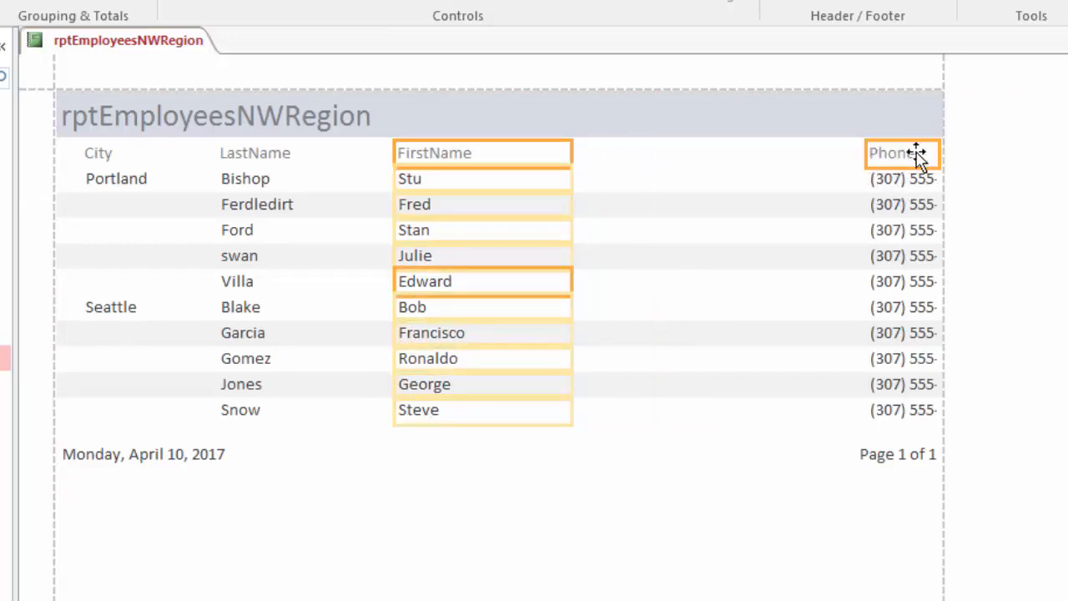
{"action": "left_click", "coordinate": [918, 155]}
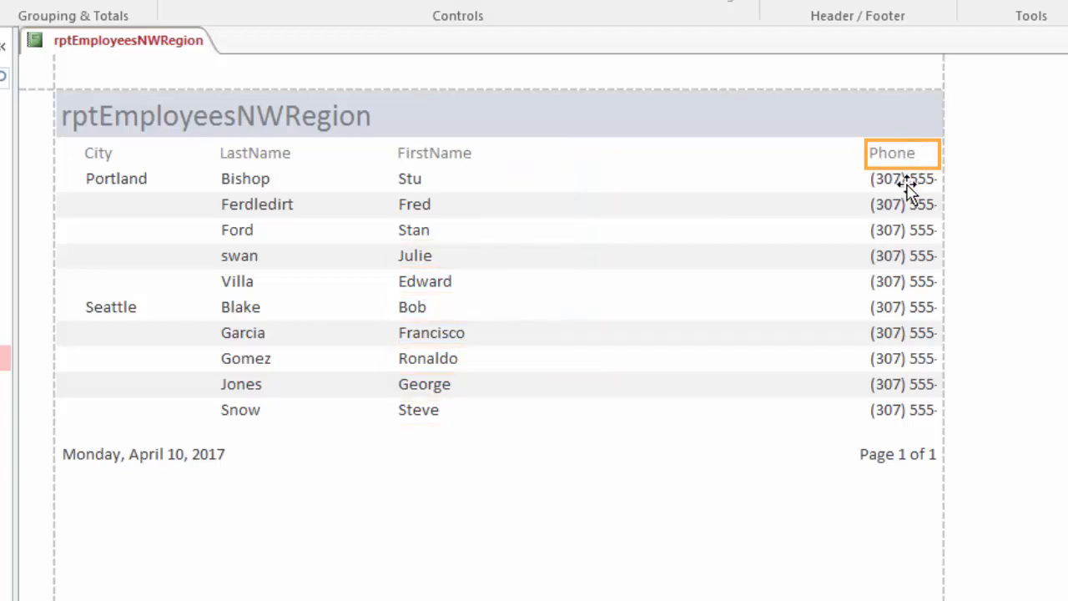
{"action": "left_click", "coordinate": [908, 188], "text": "ctrl"}
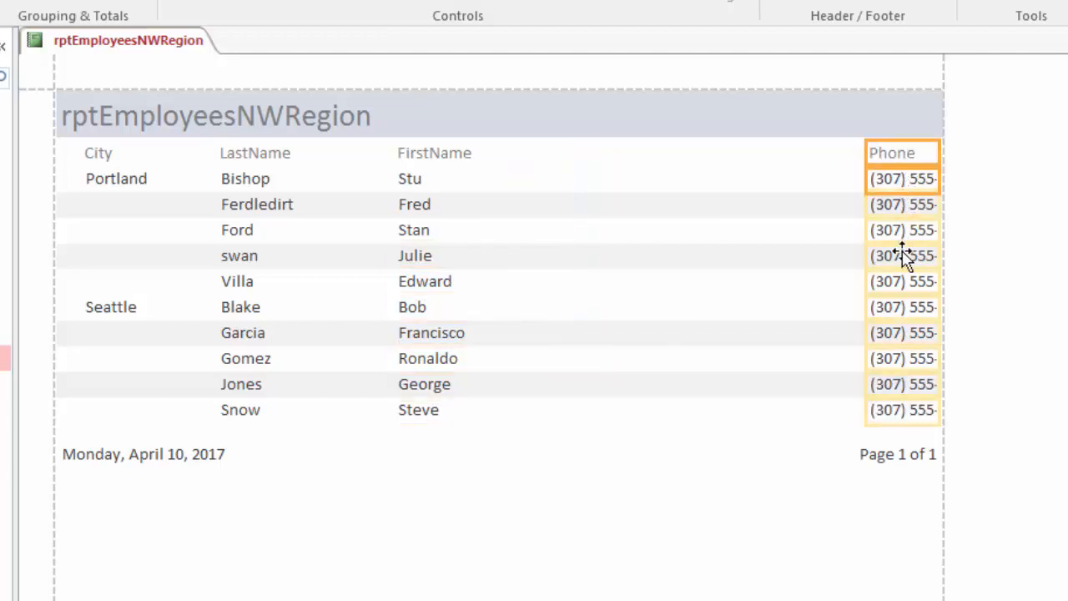
{"action": "key", "text": "Left"}
{"action": "key", "text": "Left"}
{"action": "key", "text": "Left"}
{"action": "key", "text": "Left"}
{"action": "key", "text": "Left"}
{"action": "key", "text": "Left"}
{"action": "key", "text": "Left"}
{"action": "key", "text": "Left"}
{"action": "key", "text": "Left"}
{"action": "key", "text": "Left"}
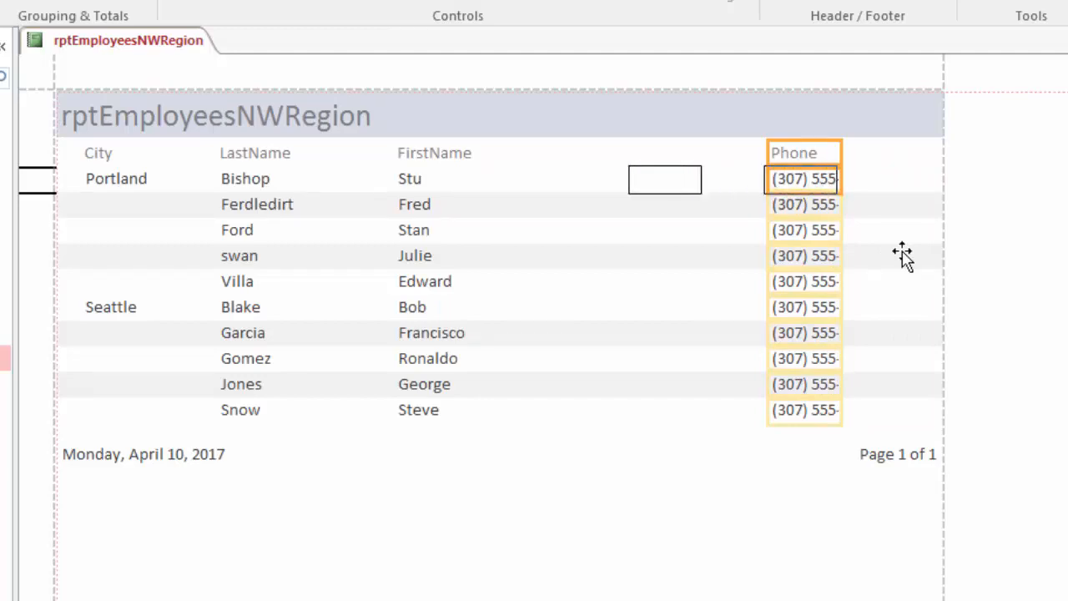
{"action": "key", "text": "Left"}
{"action": "key", "text": "Left"}
{"action": "key", "text": "Left"}
{"action": "key", "text": "Left"}
{"action": "key", "text": "Left"}
{"action": "key", "text": "Left"}
{"action": "key", "text": "Left"}
{"action": "key", "text": "Left"}
{"action": "key", "text": "Left"}
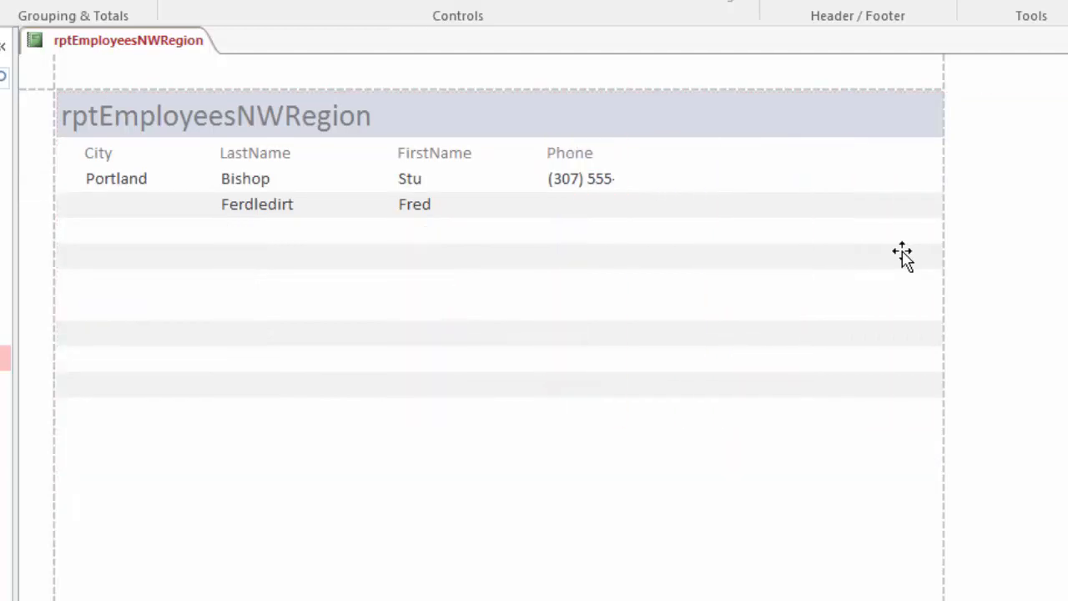
{"action": "left_click_drag", "start_coordinate": [617, 143], "coordinate": [708, 155]}
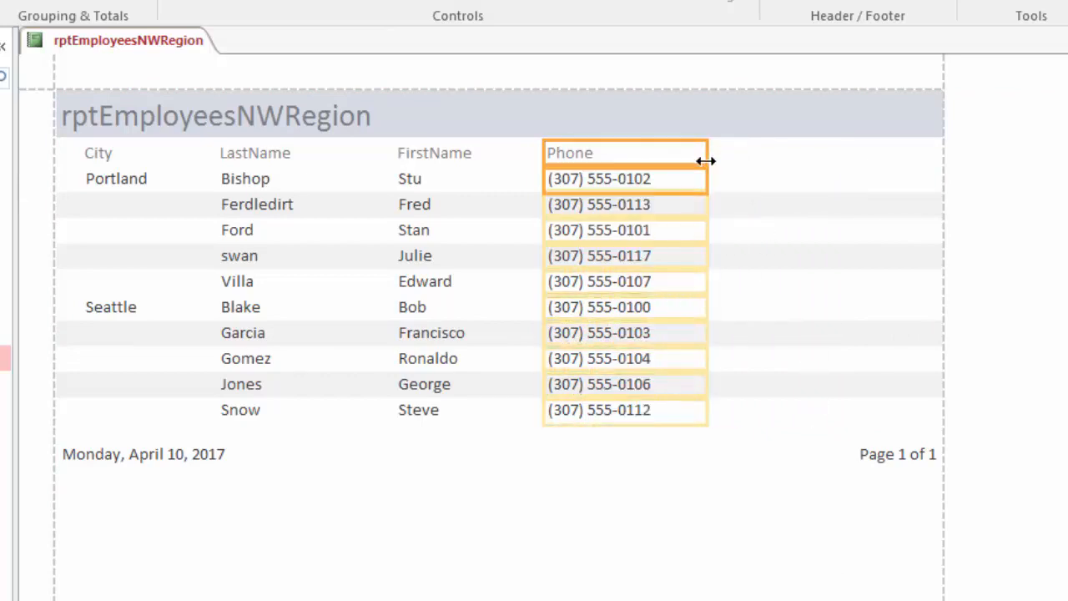
Add a space in the FirstName and LastName column headings so they read First Name and Last Name
{"action": "left_click", "coordinate": [431, 156]}
{"action": "left_click", "coordinate": [431, 156]}
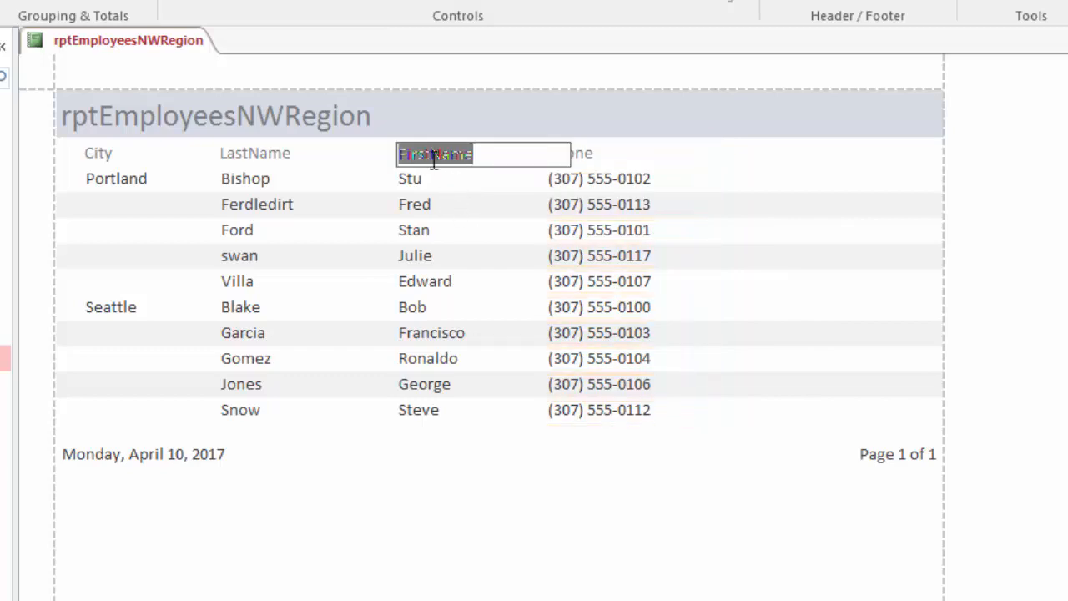
{"action": "left_click", "coordinate": [430, 154]}
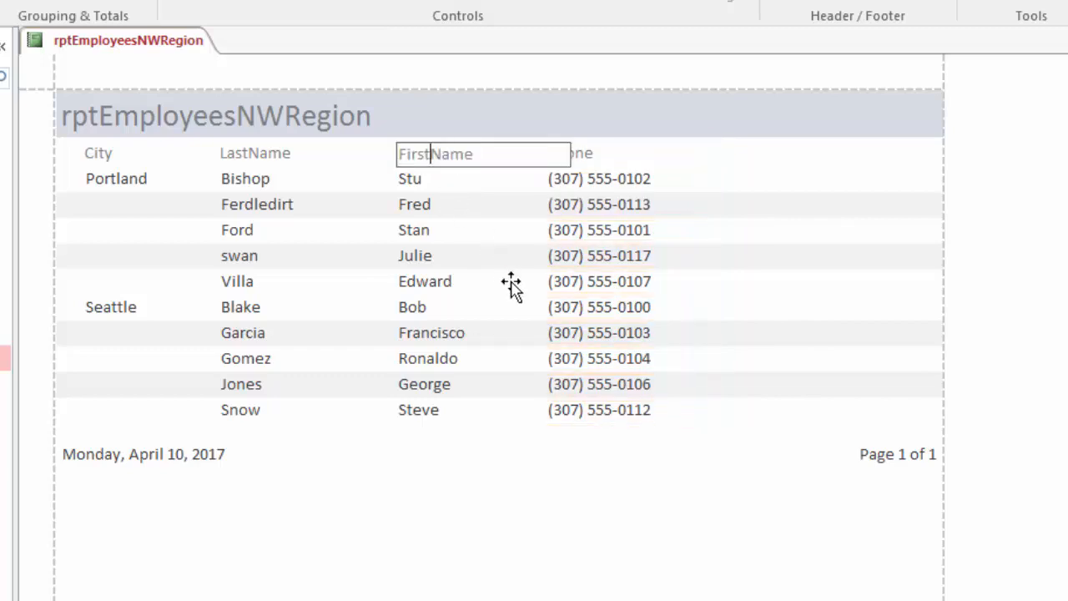
{"action": "left_click", "coordinate": [252, 154]}
{"action": "left_click", "coordinate": [251, 153]}
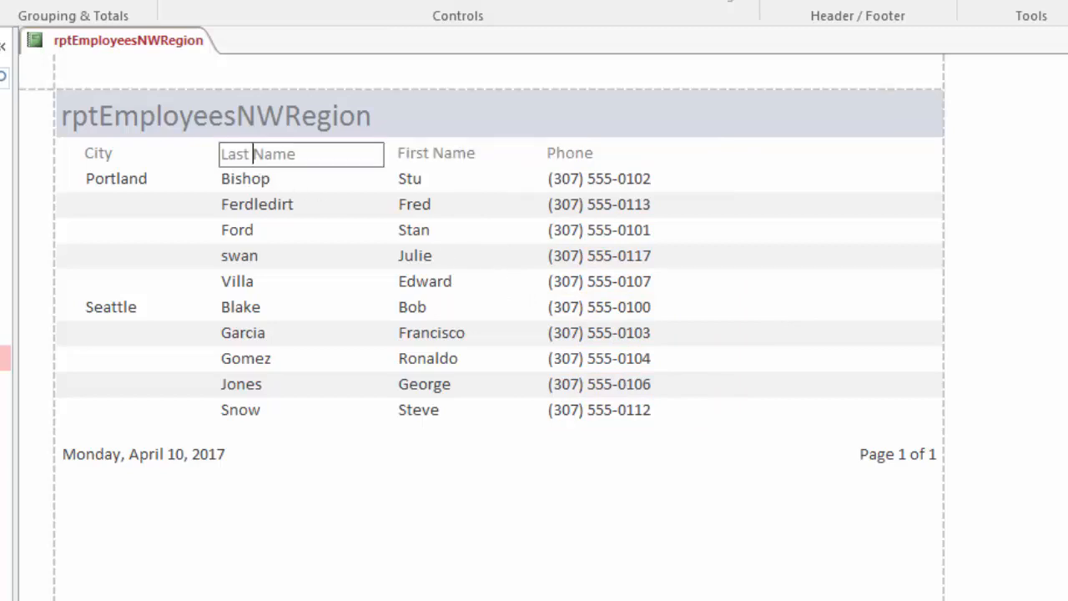
Change the report header title to Employees of the NW Region and display the report in Report View
{"action": "double_click", "coordinate": [101, 125]}
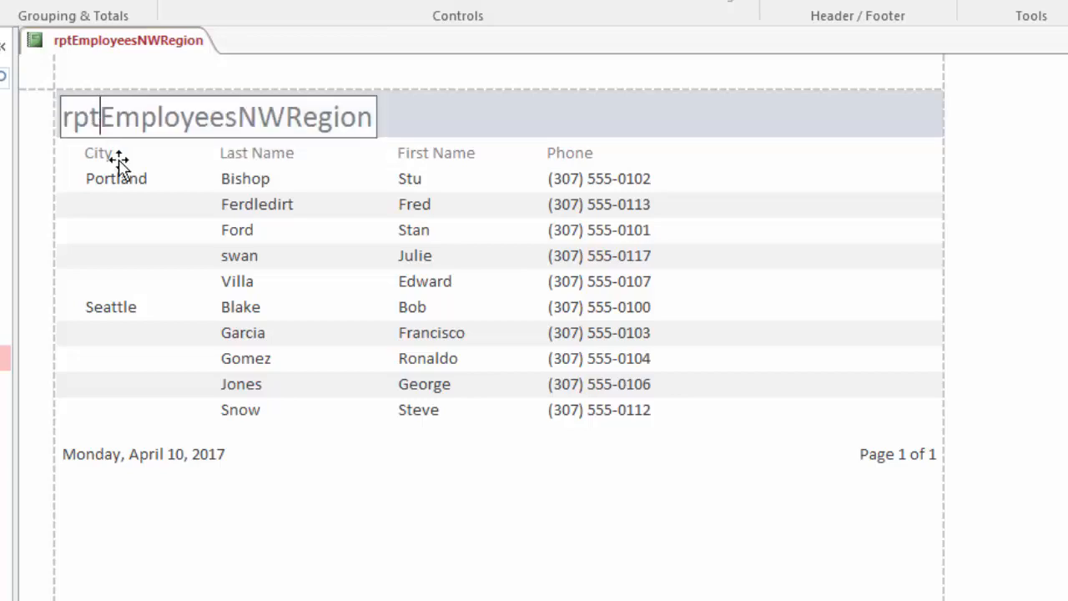
{"action": "key", "text": "BackSpace"}
{"action": "key", "text": "BackSpace"}
{"action": "key", "text": "BackSpace"}
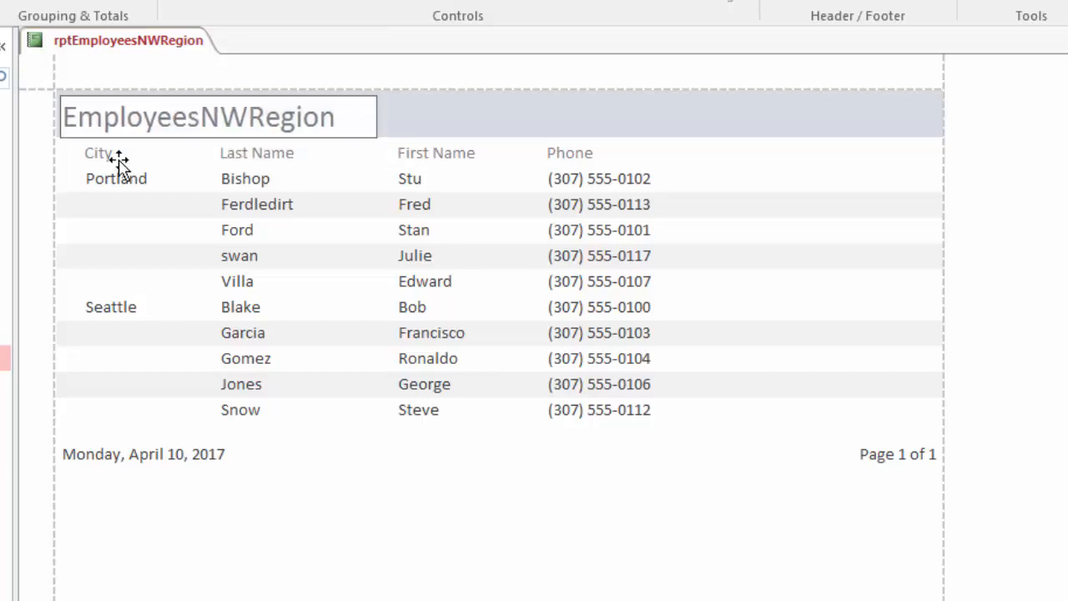
{"action": "type", "text": "of the NW"}
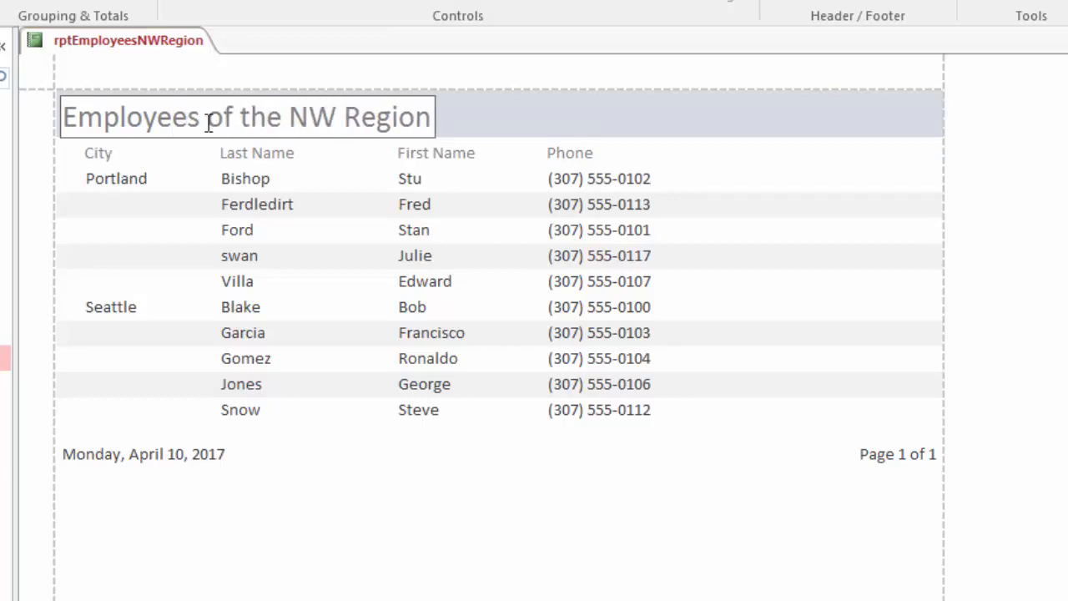
{"action": "right_click", "coordinate": [85, 32]}
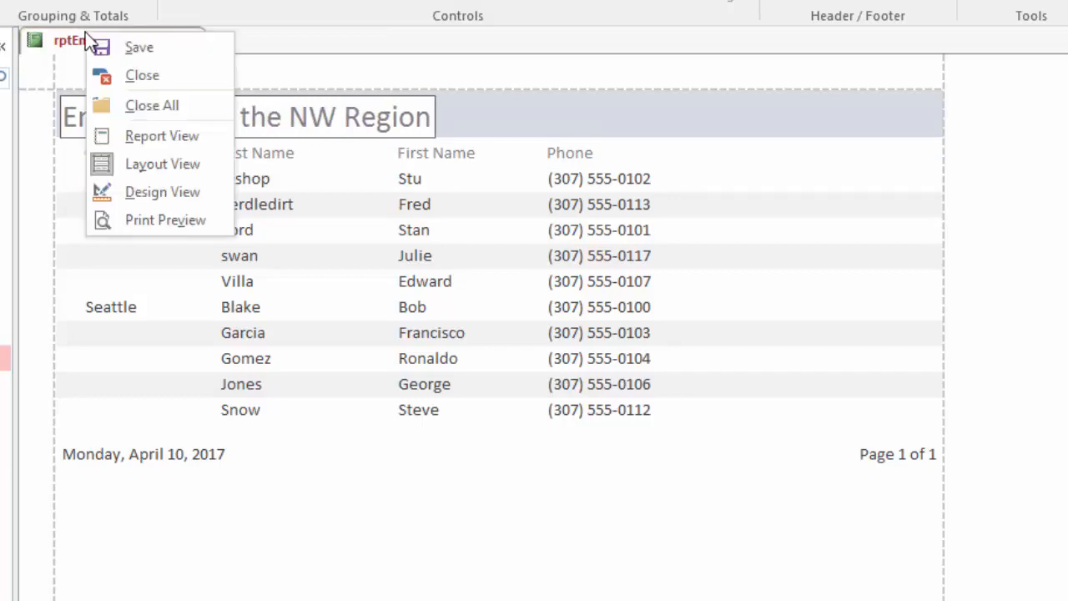
{"action": "left_click", "coordinate": [156, 135]}
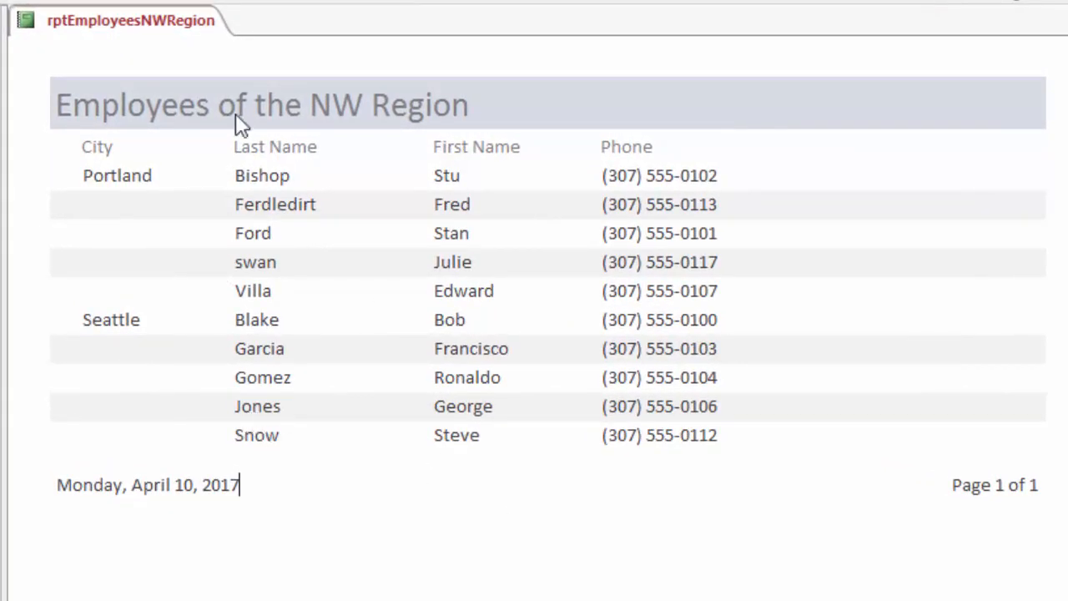
Switch the report to Design View and move the Last Name label and LastName field right to about the 3.5-inch mark
{"action": "right_click", "coordinate": [87, 21]}
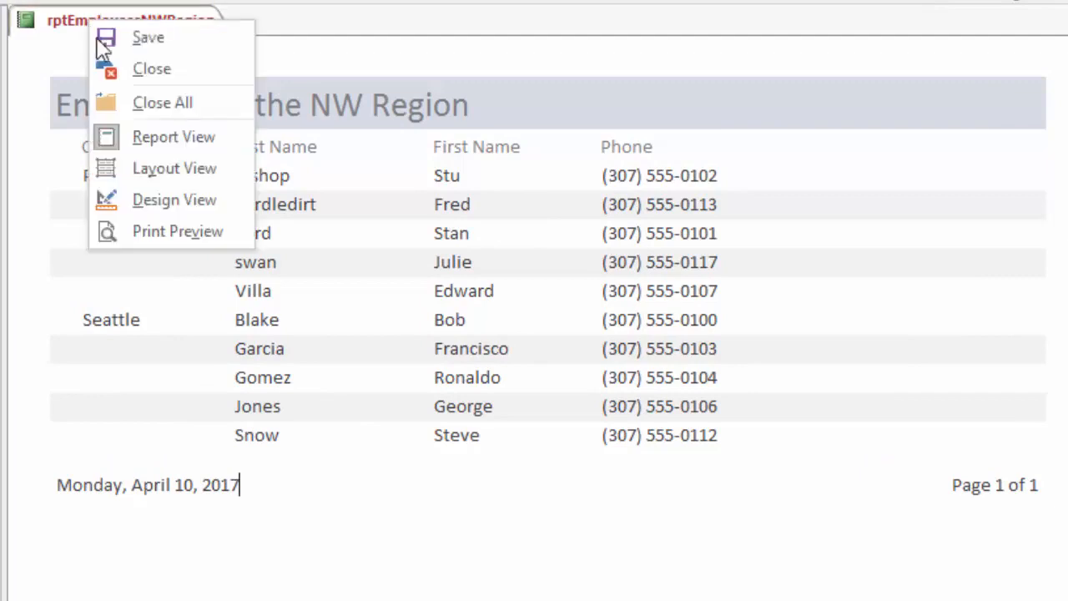
{"action": "left_click", "coordinate": [172, 199]}
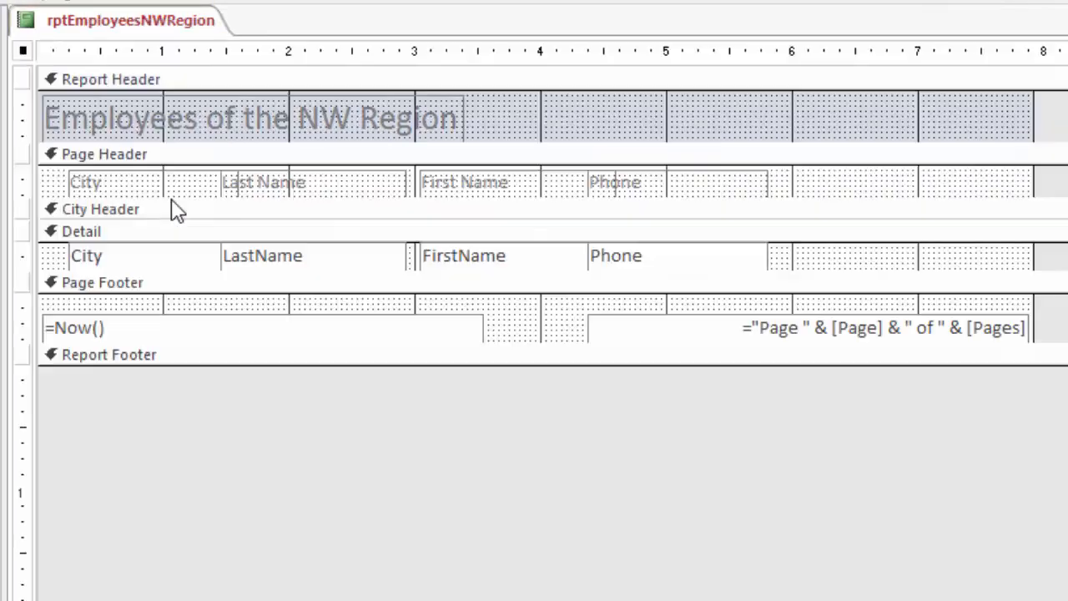
{"action": "left_click", "coordinate": [335, 189]}
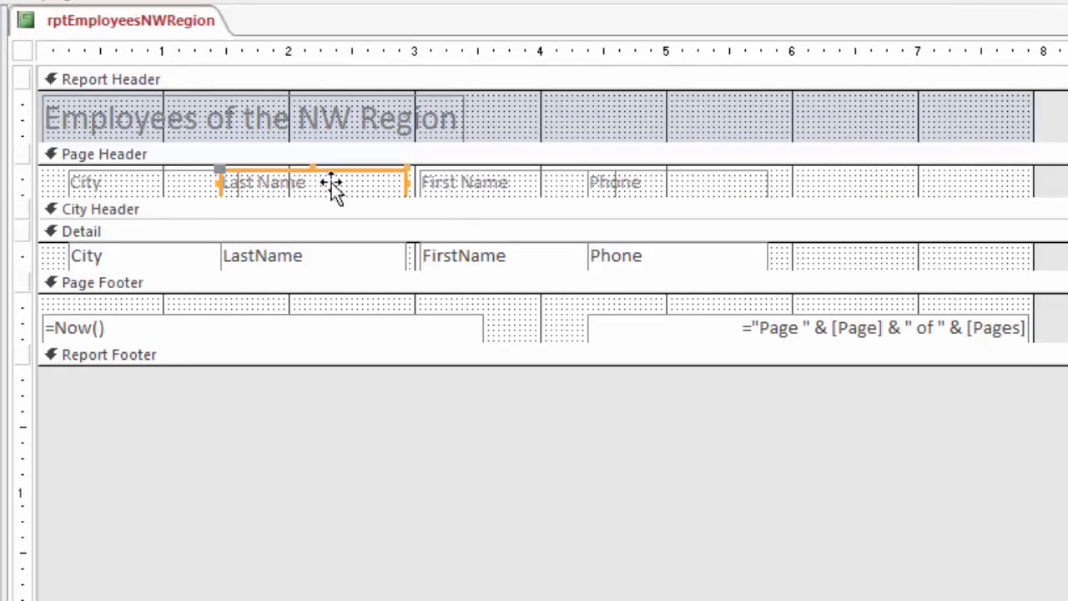
{"action": "left_click", "coordinate": [322, 265], "text": "shift"}
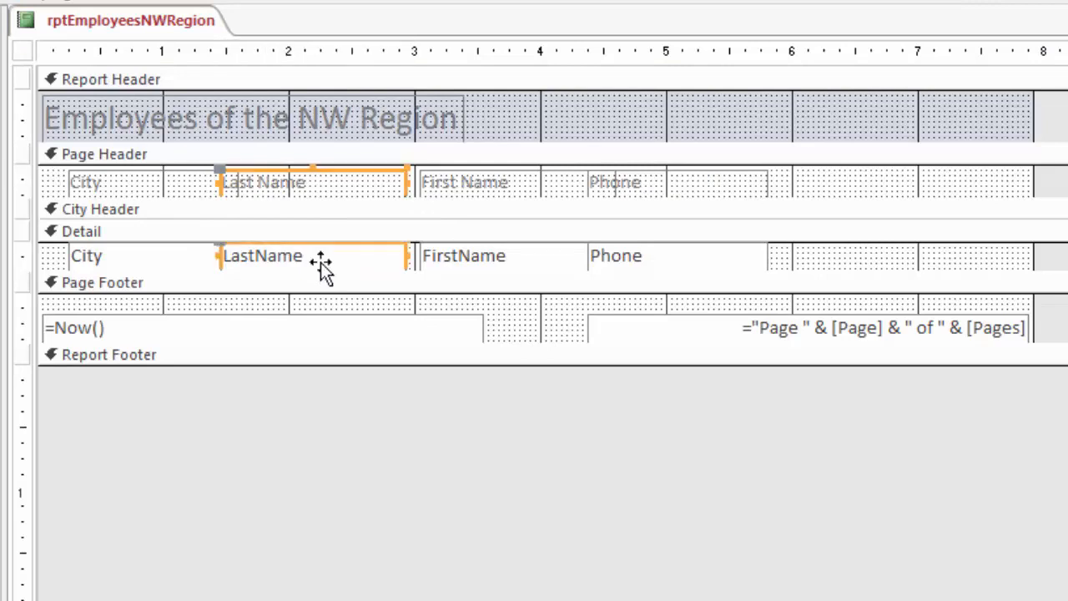
{"action": "left_click_drag", "start_coordinate": [359, 179], "coordinate": [620, 174]}
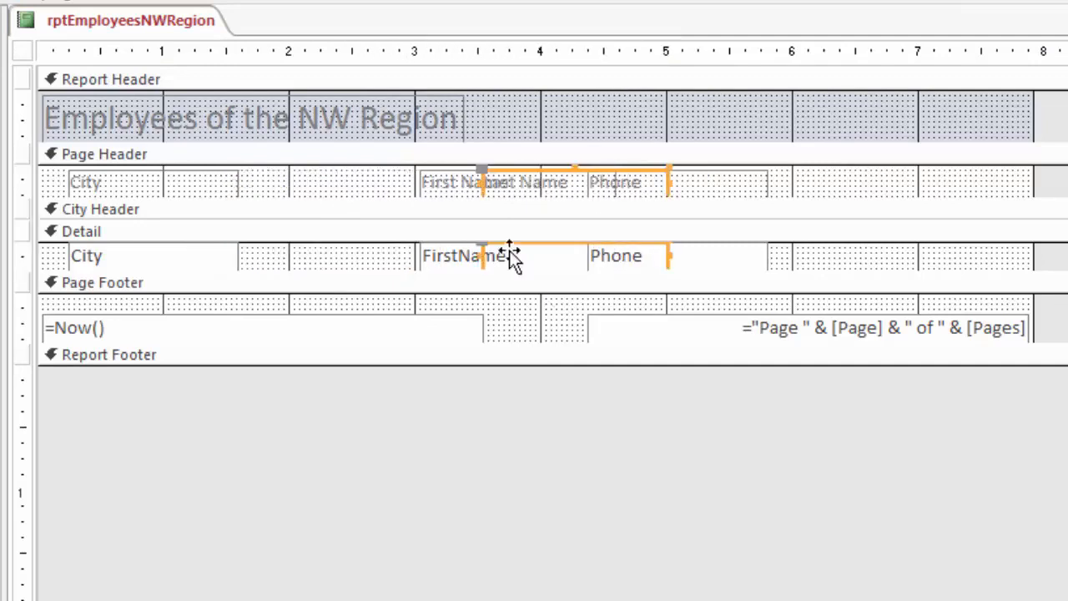
Move the First Name label and FirstName field left beside the City column, starting at about the 1.7-inch mark
{"action": "left_click", "coordinate": [436, 182]}
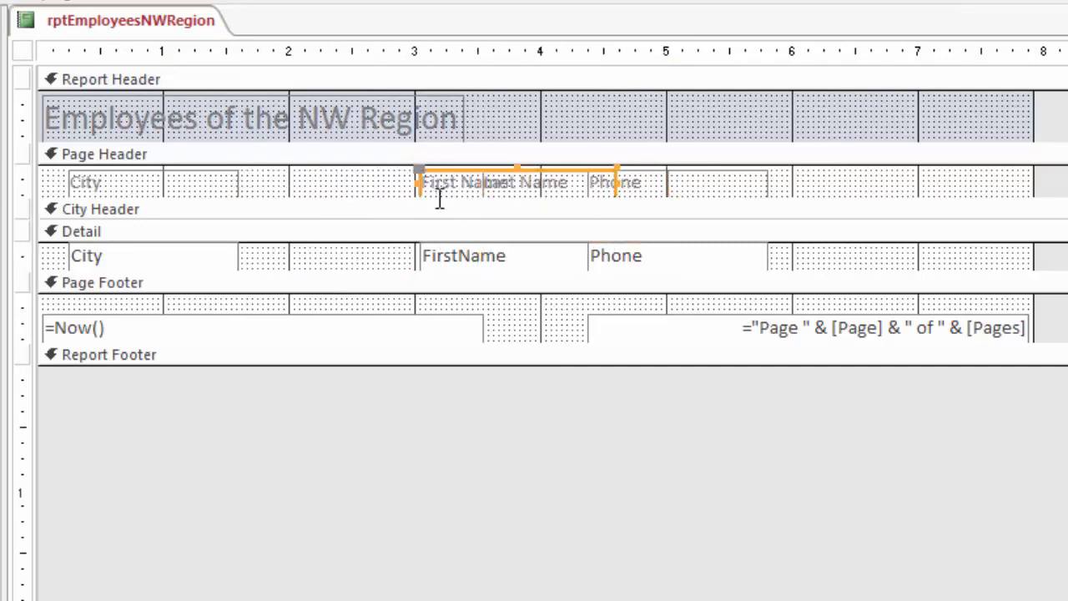
{"action": "left_click", "coordinate": [442, 260], "text": "ctrl"}
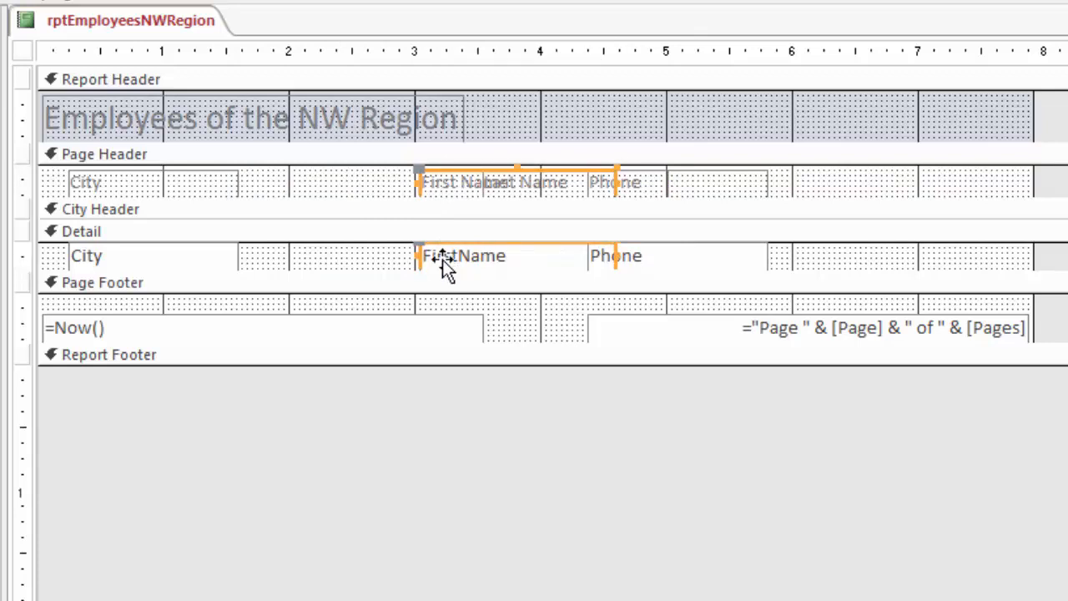
{"action": "key", "text": "Left"}
{"action": "key", "text": "Left"}
{"action": "key", "text": "Left"}
{"action": "key", "text": "Left"}
{"action": "key", "text": "Left"}
{"action": "key", "text": "Left"}
{"action": "key", "text": "Left"}
{"action": "key", "text": "Left"}
{"action": "key", "text": "Left"}
{"action": "key", "text": "Left"}
{"action": "key", "text": "Left"}
{"action": "key", "text": "Left"}
{"action": "key", "text": "Left"}
{"action": "key", "text": "Left"}
{"action": "key", "text": "Left"}
{"action": "key", "text": "Left"}
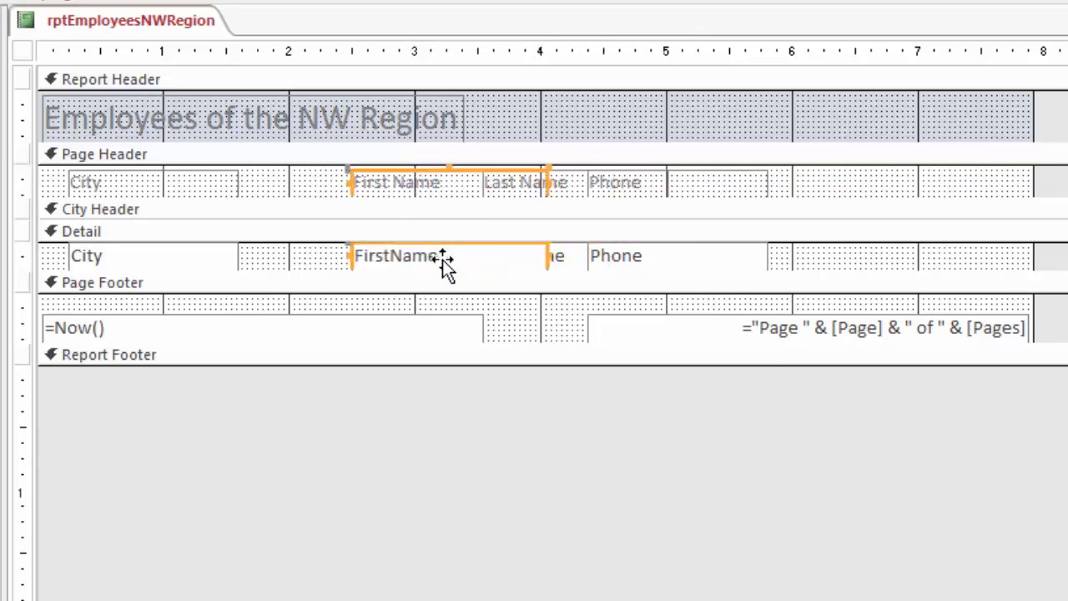
{"action": "key", "text": "Left"}
{"action": "key", "text": "Left"}
{"action": "key", "text": "Left"}
{"action": "key", "text": "Left"}
{"action": "key", "text": "Left"}
{"action": "key", "text": "Left"}
{"action": "key", "text": "Left"}
{"action": "key", "text": "Left"}
{"action": "key", "text": "Left"}
{"action": "key", "text": "Left"}
{"action": "key", "text": "Left"}
{"action": "key", "text": "Left"}
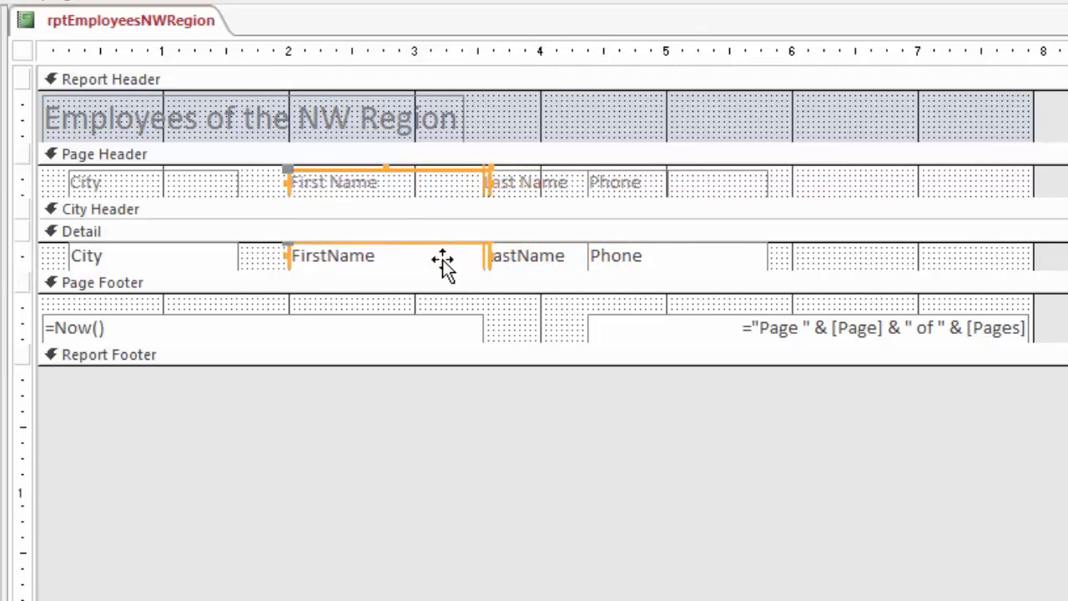
{"action": "key", "text": "Left"}
{"action": "key", "text": "Left"}
{"action": "key", "text": "Left"}
{"action": "key", "text": "Left"}
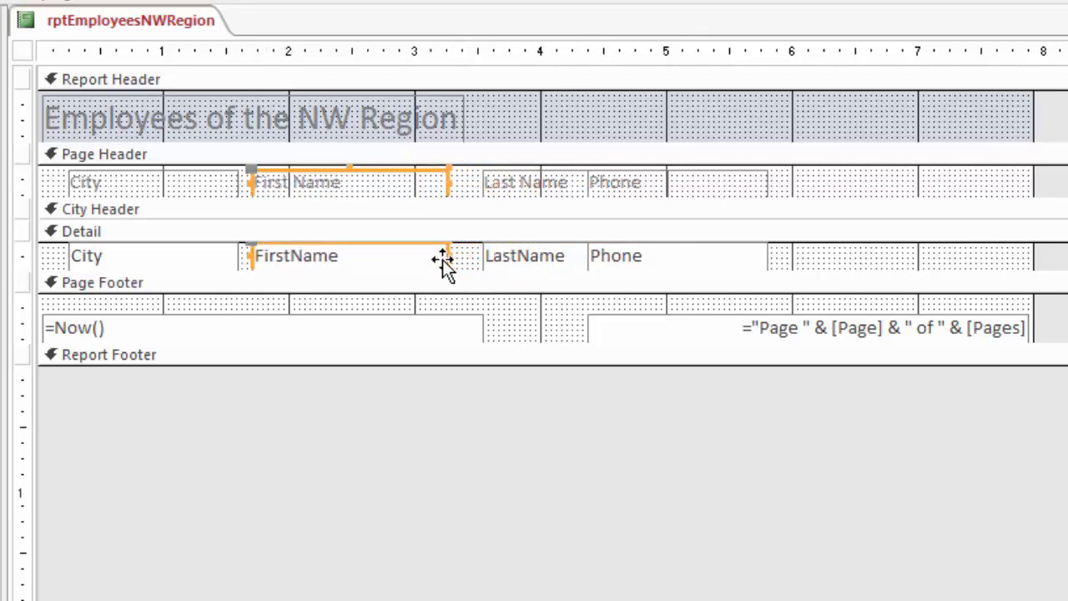
{"action": "key", "text": "Left"}
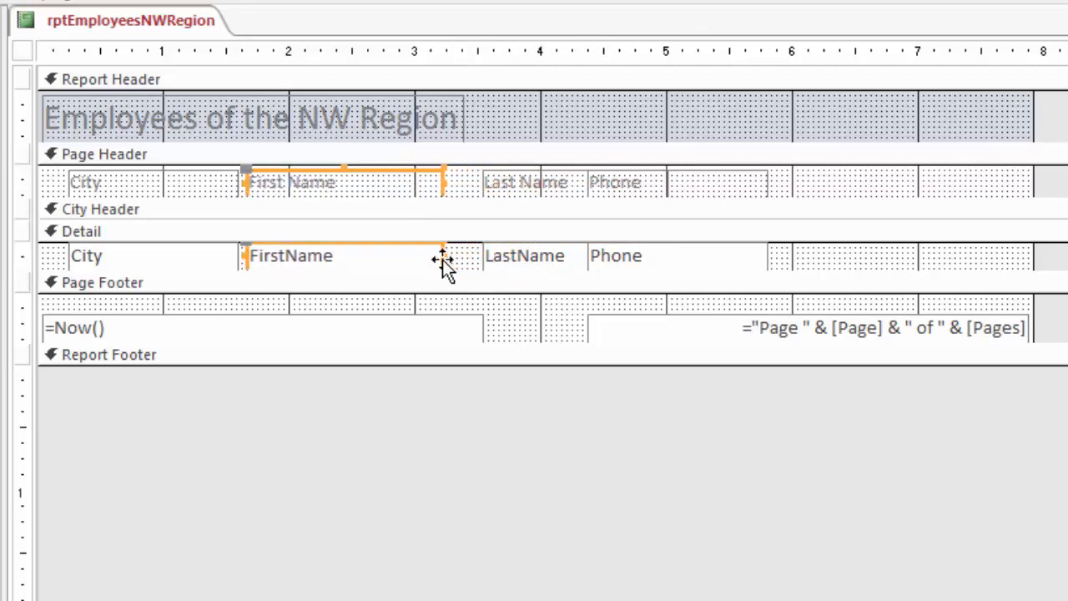
Nudge the Last Name label and LastName field left to about the 3.4-inch mark, closer to the FirstName column
{"action": "left_click", "coordinate": [535, 183]}
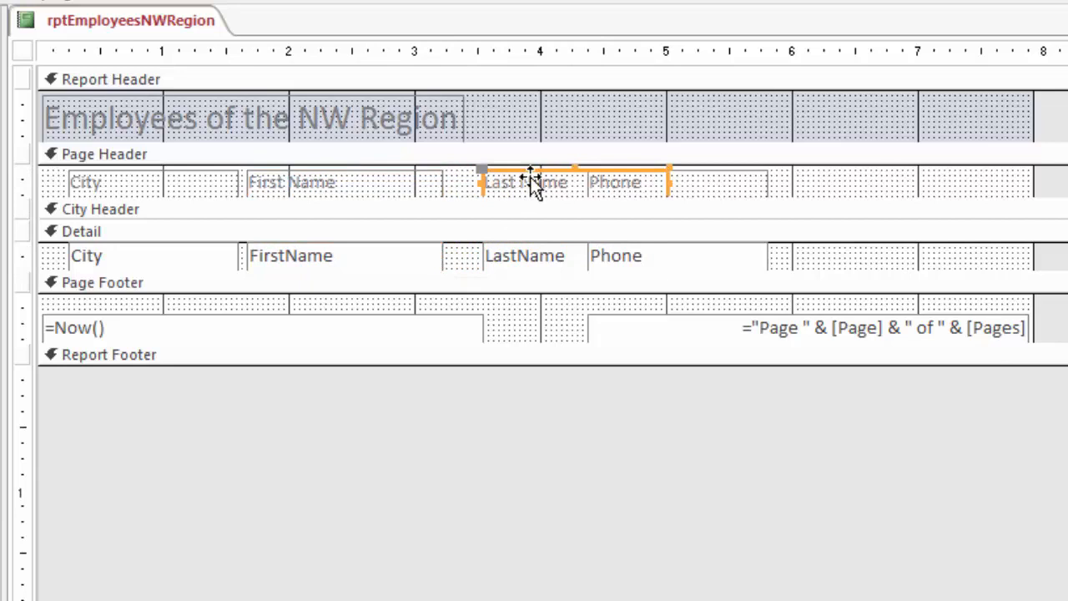
{"action": "left_click", "coordinate": [518, 269], "text": "shift"}
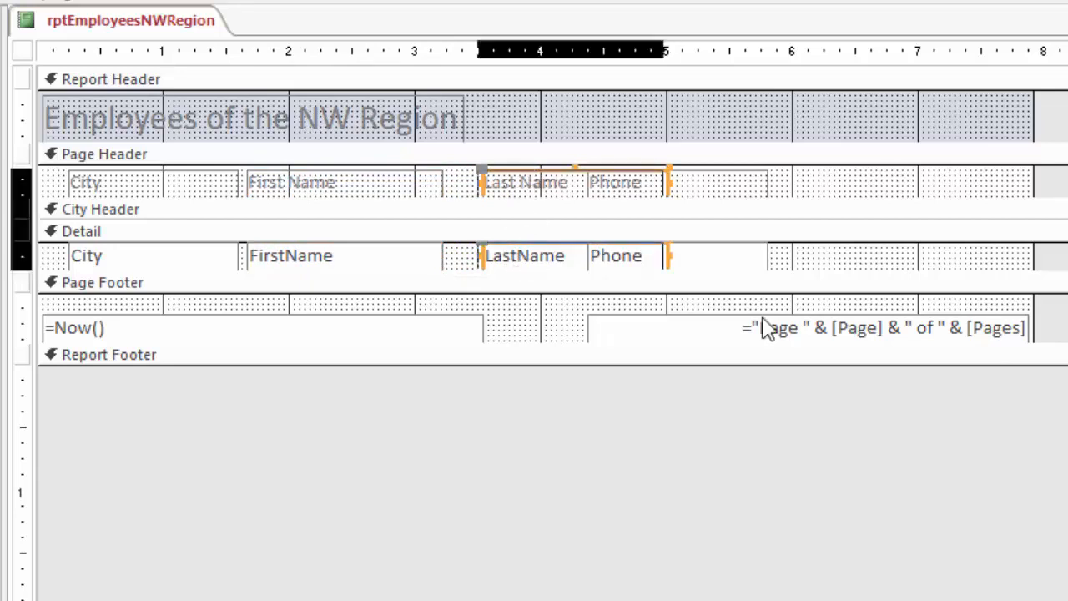
{"action": "key", "text": "Left"}
{"action": "key", "text": "Left"}
{"action": "key", "text": "Left"}
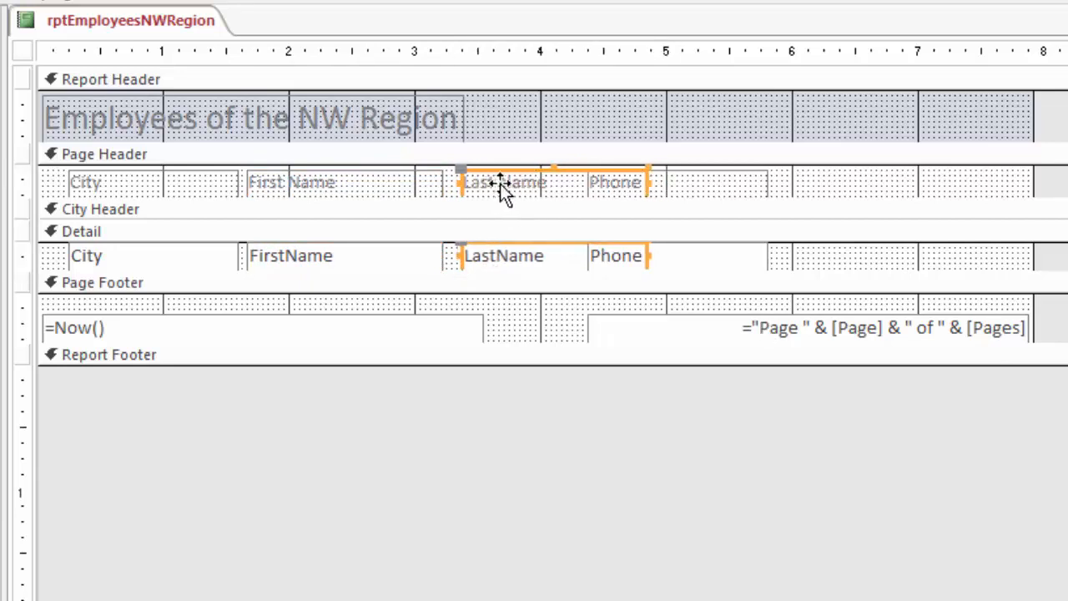
Narrow the First Name label and FirstName field together to about 1 inch wide
{"action": "left_click", "coordinate": [405, 183]}
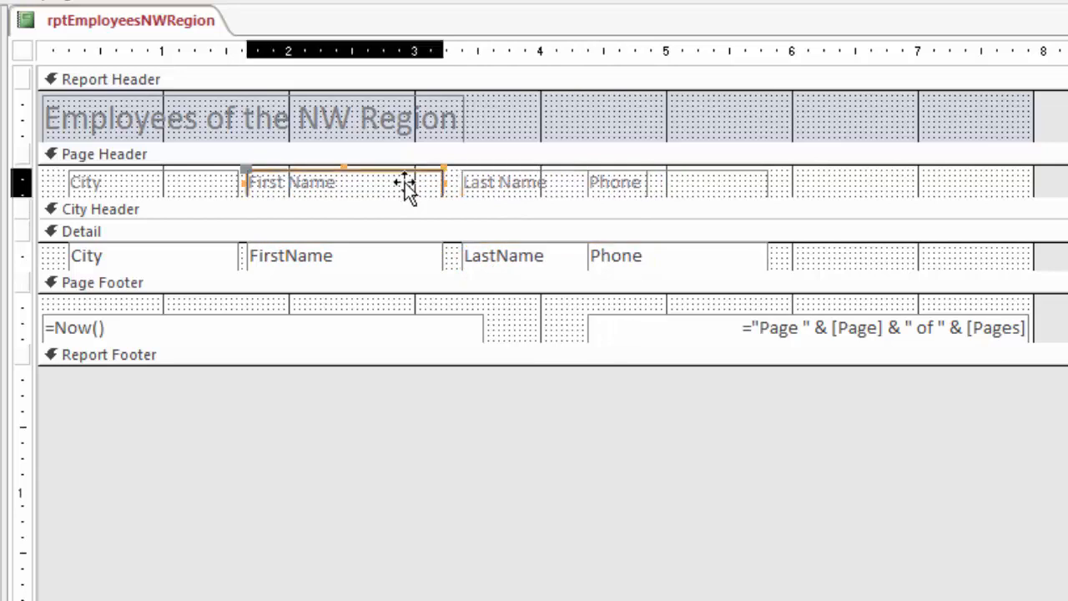
{"action": "left_click", "coordinate": [392, 257], "text": "shift"}
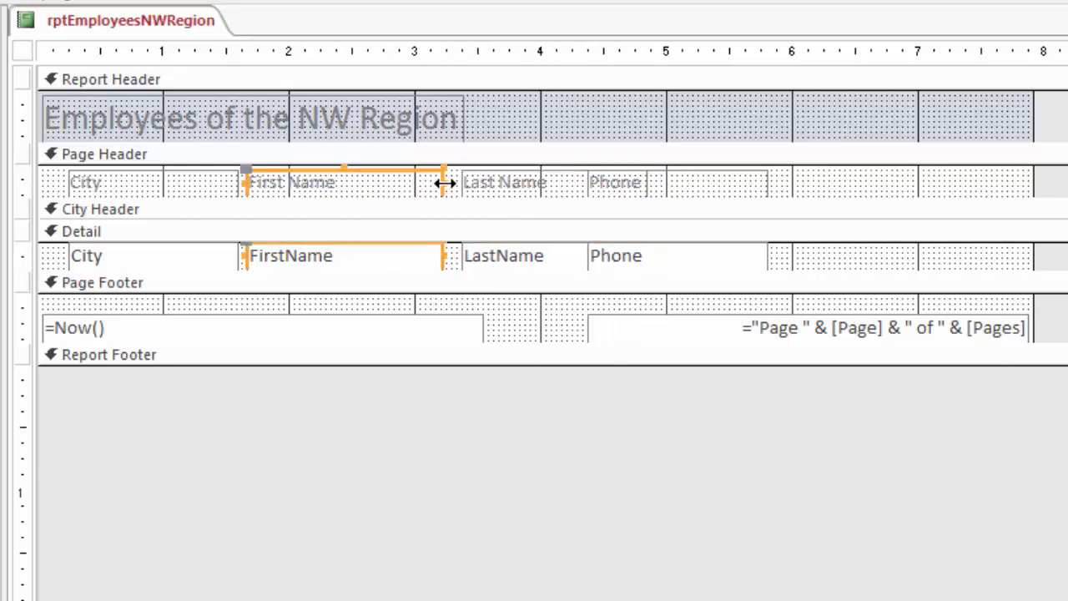
{"action": "left_click_drag", "start_coordinate": [444, 183], "coordinate": [368, 183]}
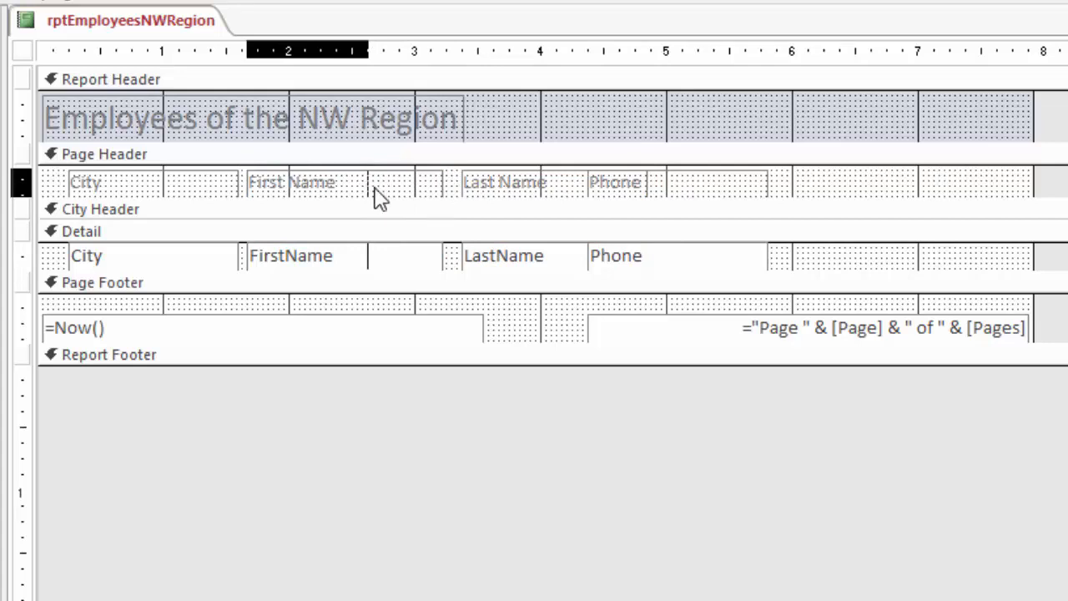
Move the Last Name label and LastName field left beside the narrowed FirstName column, starting at about the 2.7-inch mark
{"action": "left_click", "coordinate": [489, 181]}
{"action": "left_click", "coordinate": [497, 258], "text": "shift"}
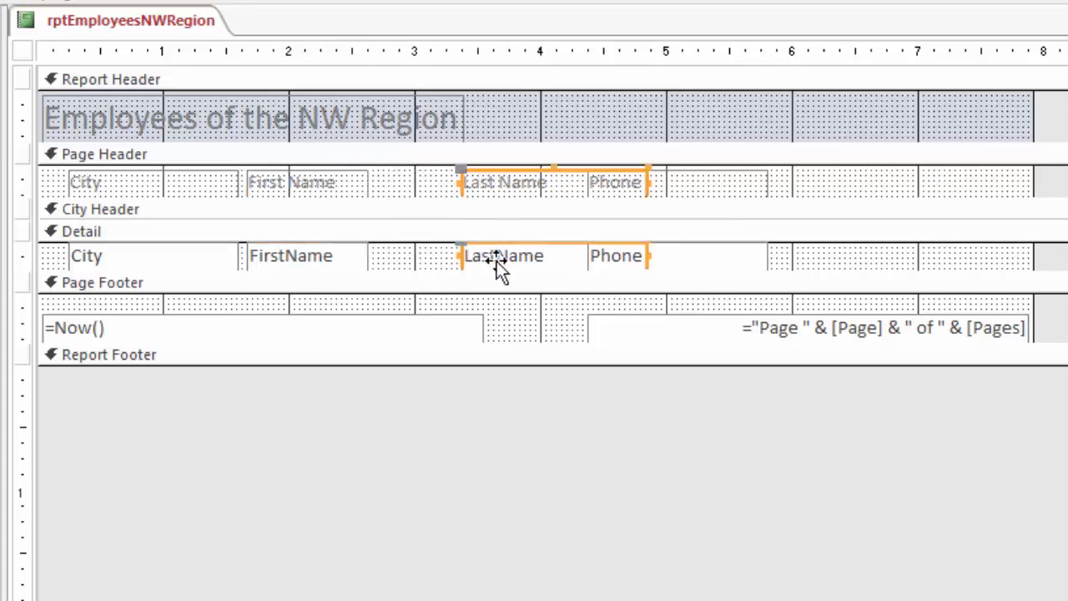
{"action": "key", "text": "Left"}
{"action": "key", "text": "Left"}
{"action": "key", "text": "Left"}
{"action": "key", "text": "Left"}
{"action": "key", "text": "Left"}
{"action": "key", "text": "Left"}
{"action": "key", "text": "Left"}
{"action": "key", "text": "Left"}
{"action": "key", "text": "Left"}
{"action": "key", "text": "Left"}
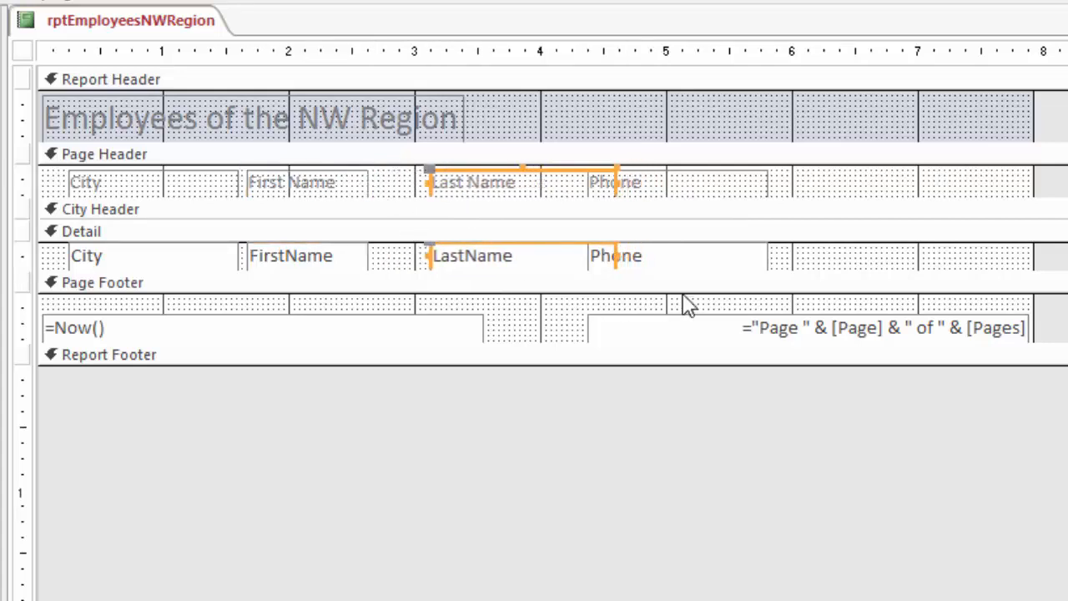
{"action": "key", "text": "Left"}
{"action": "key", "text": "Left"}
{"action": "key", "text": "Left"}
{"action": "key", "text": "Left"}
{"action": "key", "text": "Left"}
{"action": "key", "text": "Left"}
{"action": "key", "text": "Left"}
{"action": "key", "text": "Left"}
{"action": "key", "text": "Left"}
{"action": "key", "text": "Left"}
{"action": "key", "text": "Left"}
{"action": "key", "text": "Left"}
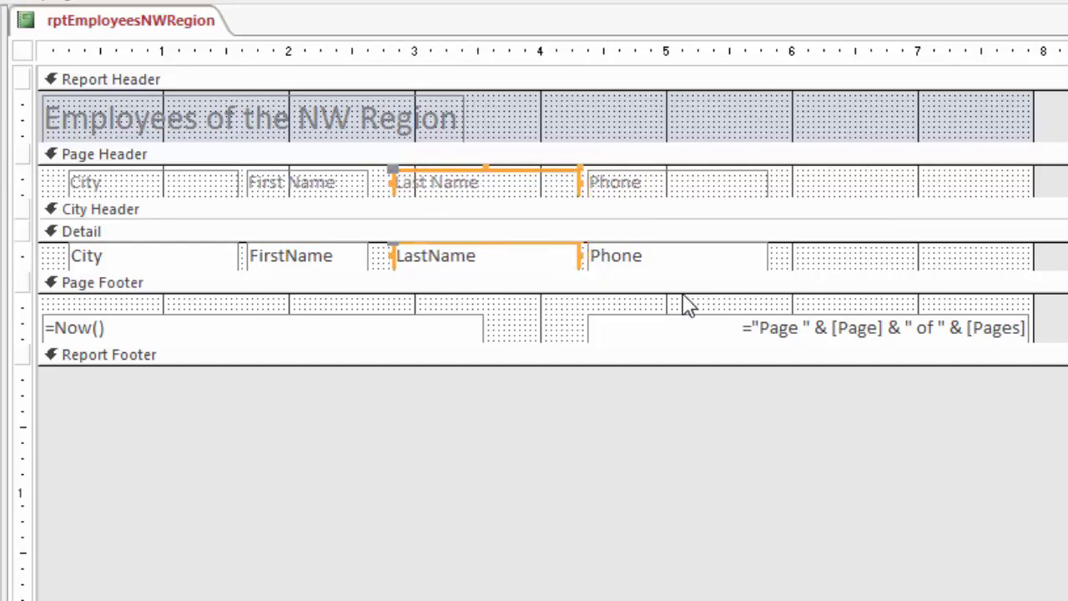
{"action": "key", "text": "Left"}
{"action": "key", "text": "Left"}
{"action": "key", "text": "Left"}
{"action": "key", "text": "Left"}
{"action": "key", "text": "Left"}
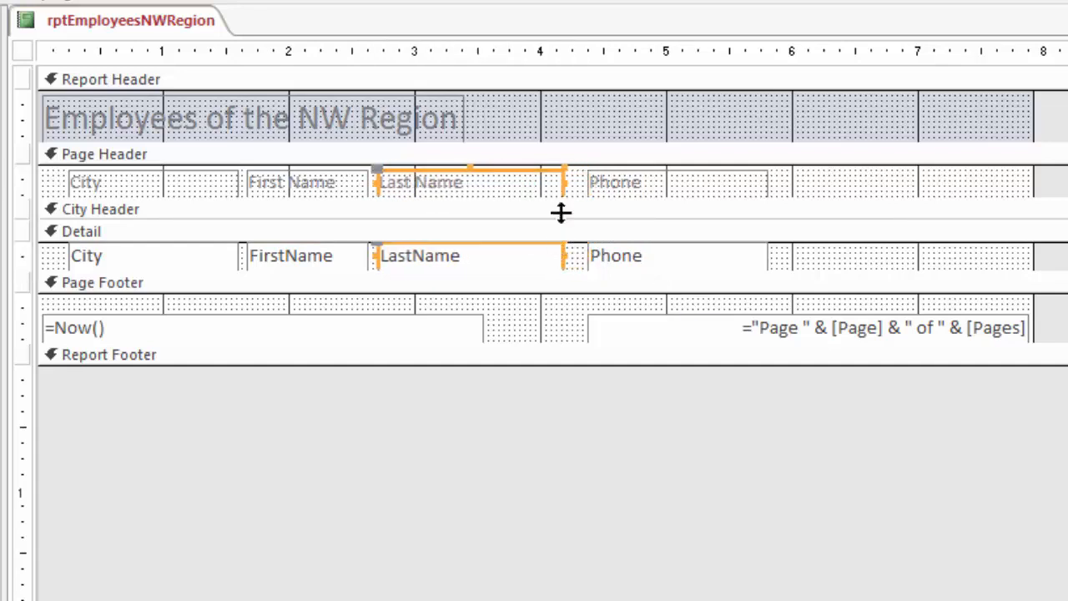
Narrow the Last Name label and LastName field to about 1.3 inches, and move the Phone label and field left to about the 4.1-inch mark
{"action": "left_click_drag", "start_coordinate": [565, 181], "coordinate": [539, 181]}
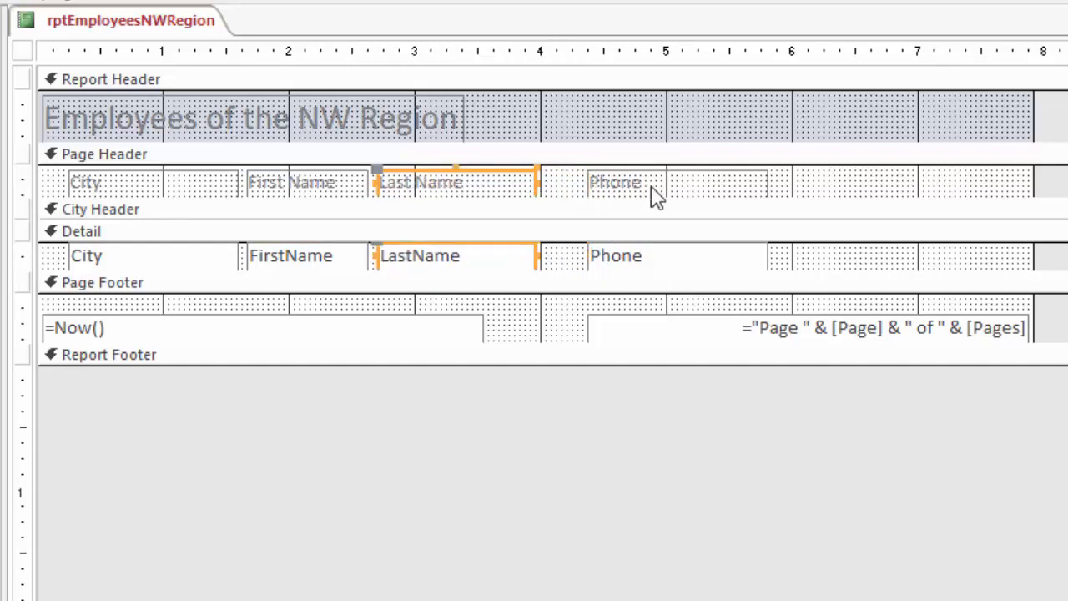
{"action": "left_click", "coordinate": [656, 194]}
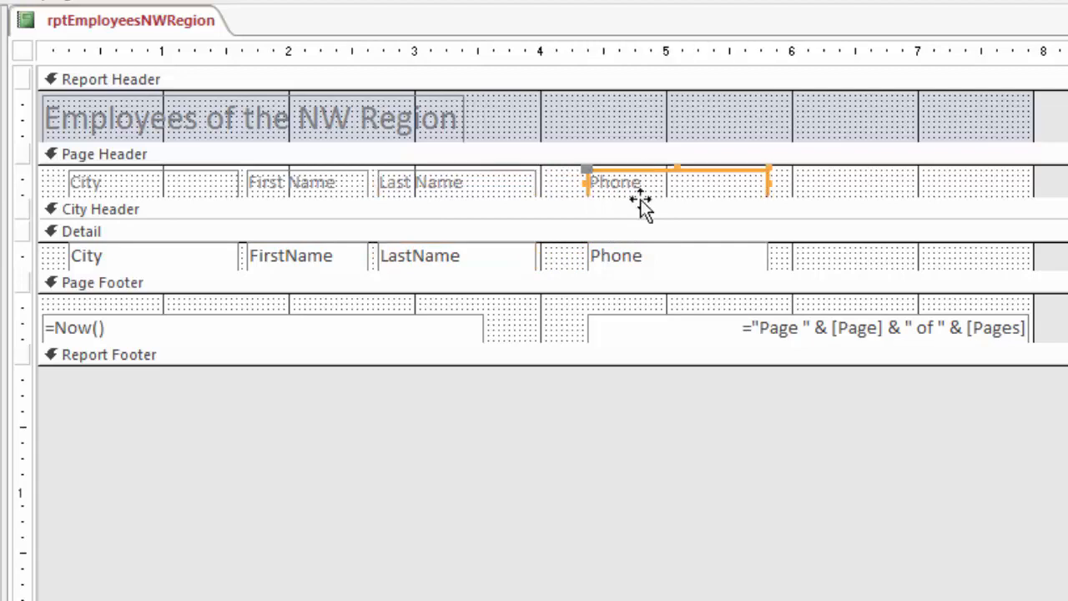
{"action": "left_click", "coordinate": [649, 270], "text": "shift"}
{"action": "key", "text": "Left"}
{"action": "key", "text": "Left"}
{"action": "key", "text": "Left"}
{"action": "key", "text": "Left"}
{"action": "key", "text": "Left"}
{"action": "key", "text": "Left"}
{"action": "key", "text": "Left"}
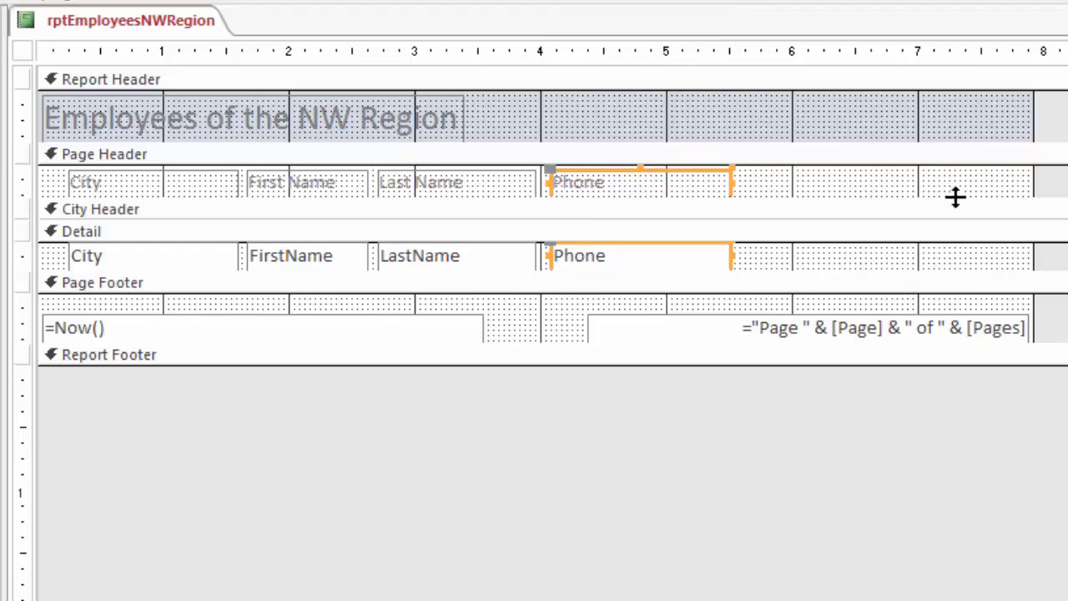
{"action": "left_click", "coordinate": [758, 185]}
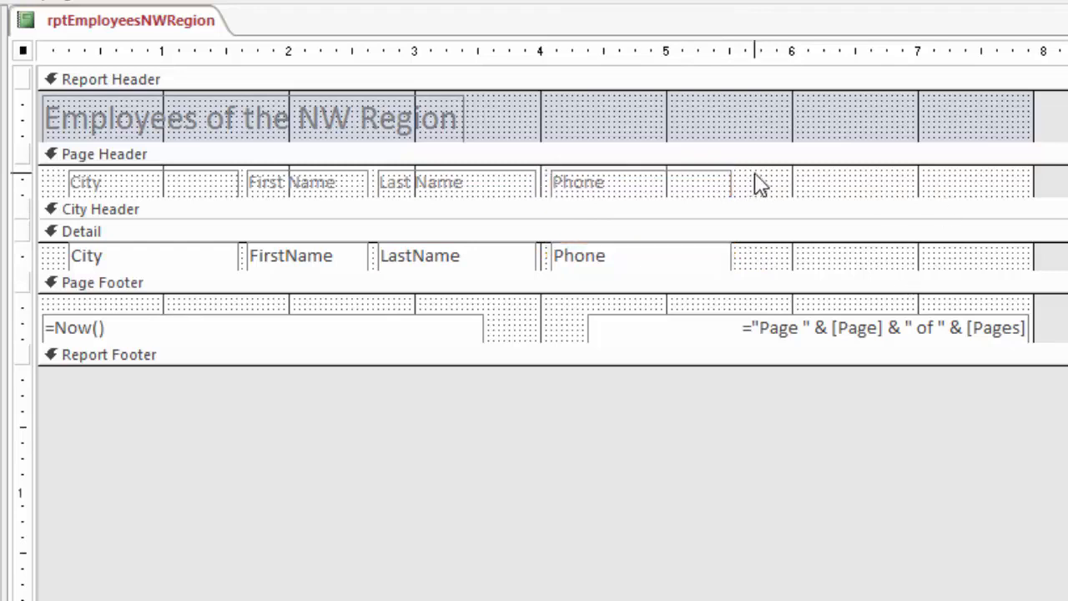
Review rptEmployeesNWRegion in Report View, and close it with its design changes saved
{"action": "right_click", "coordinate": [112, 19]}
{"action": "left_click", "coordinate": [185, 128]}
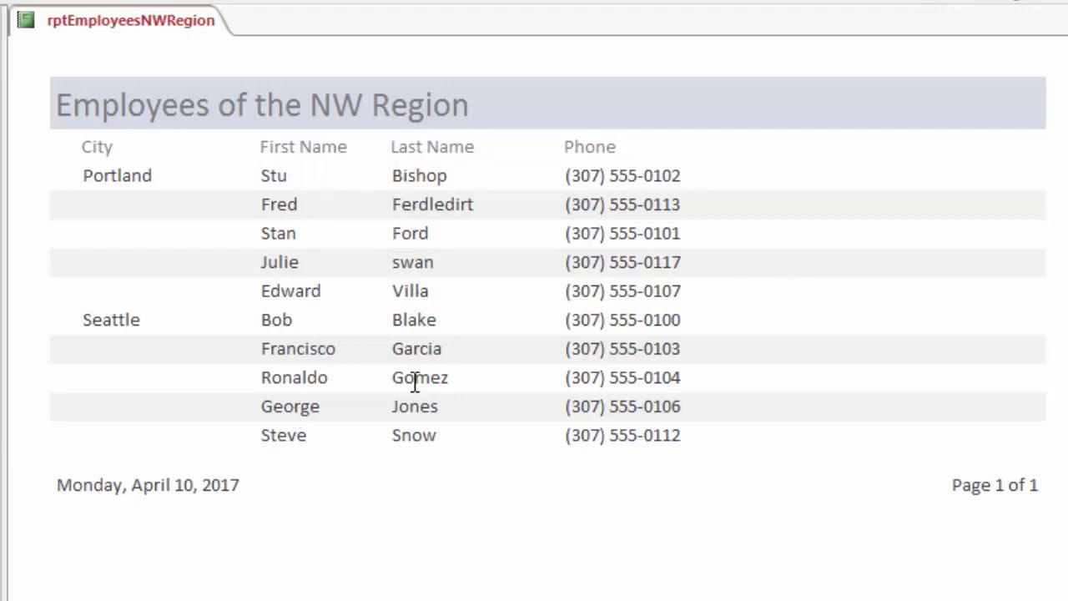
{"action": "right_click", "coordinate": [79, 20]}
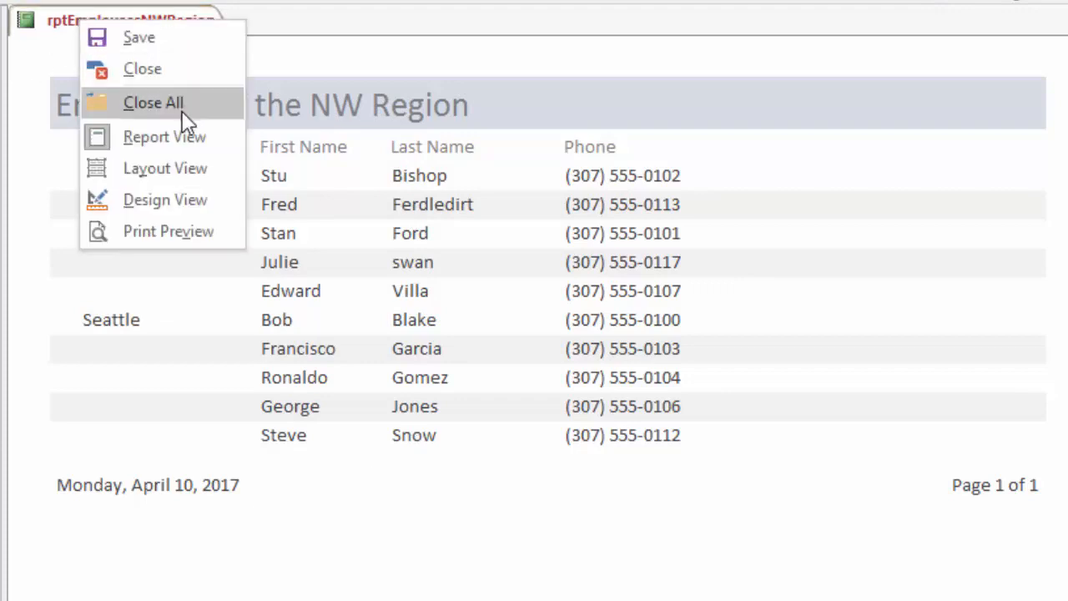
{"action": "key", "text": "Escape"}
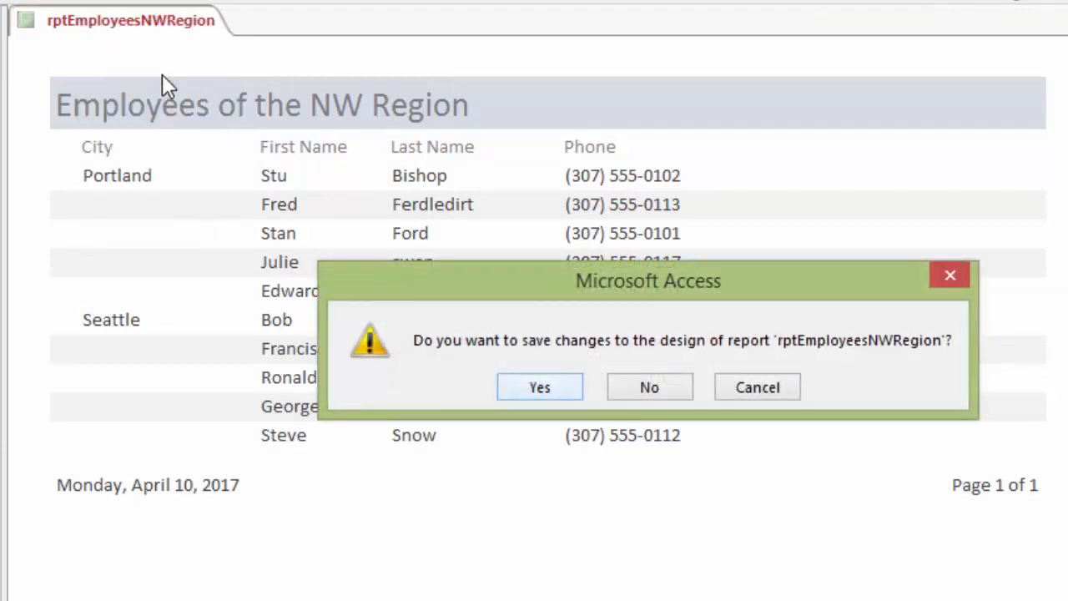
{"action": "left_click", "coordinate": [541, 389]}
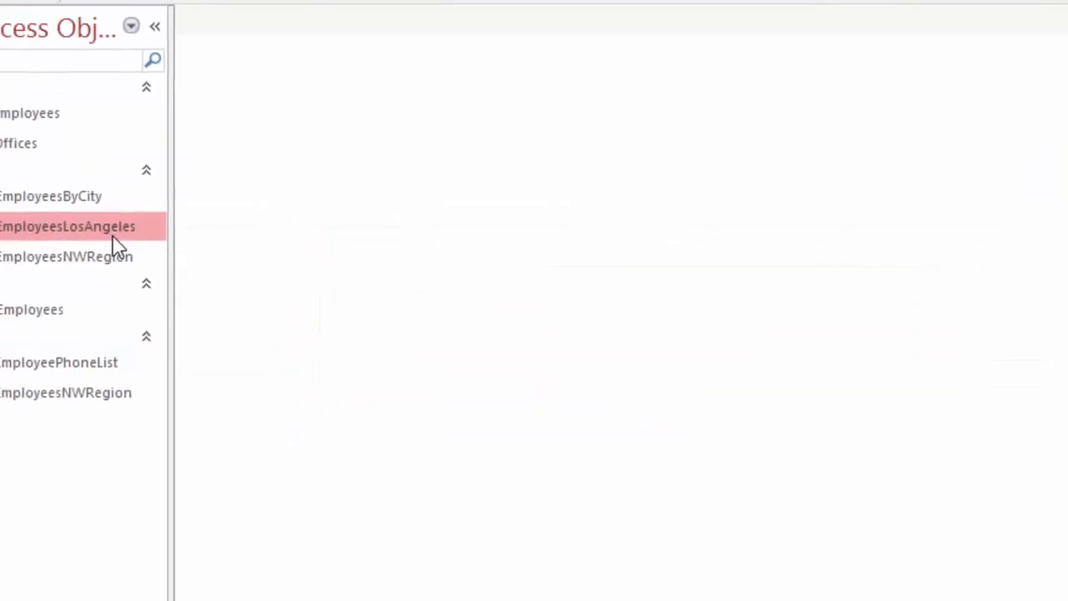
Open the tblEmployees table to review the employee records, and close it again
{"action": "double_click", "coordinate": [105, 121]}
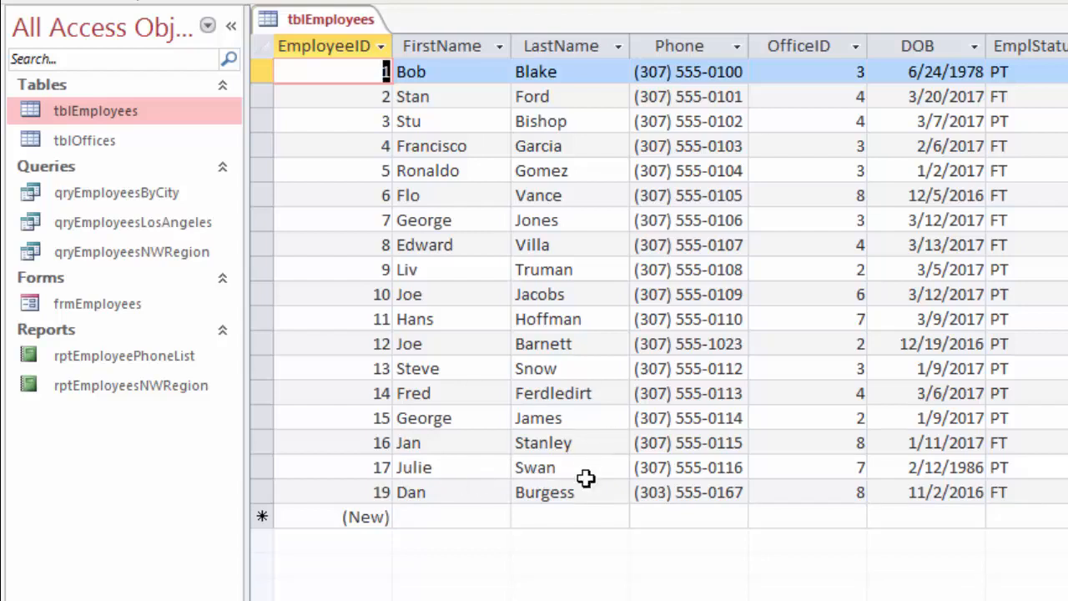
{"action": "right_click", "coordinate": [316, 20]}
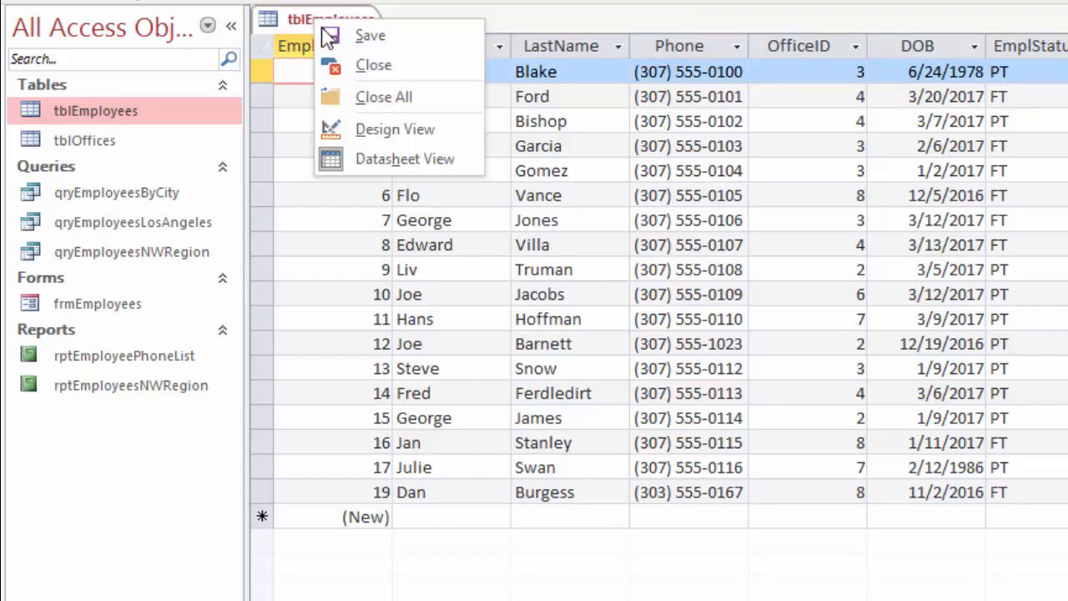
{"action": "left_click", "coordinate": [379, 74]}
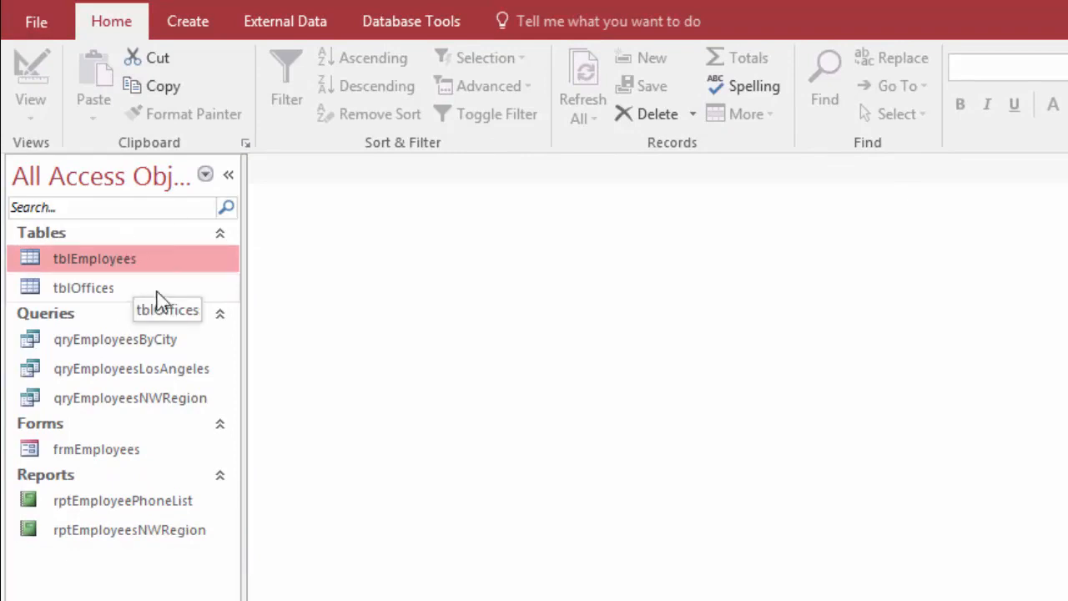
Start a new report with the Report Wizard and add FirstName, LastName and Phone from tblEmployees
{"action": "left_click", "coordinate": [188, 25]}
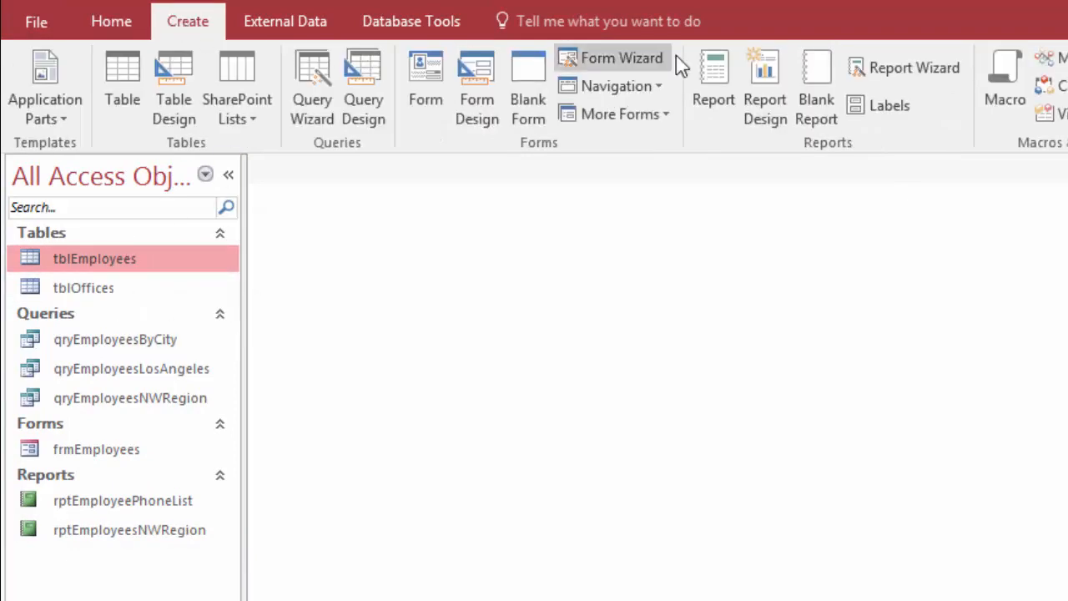
{"action": "left_click", "coordinate": [910, 66]}
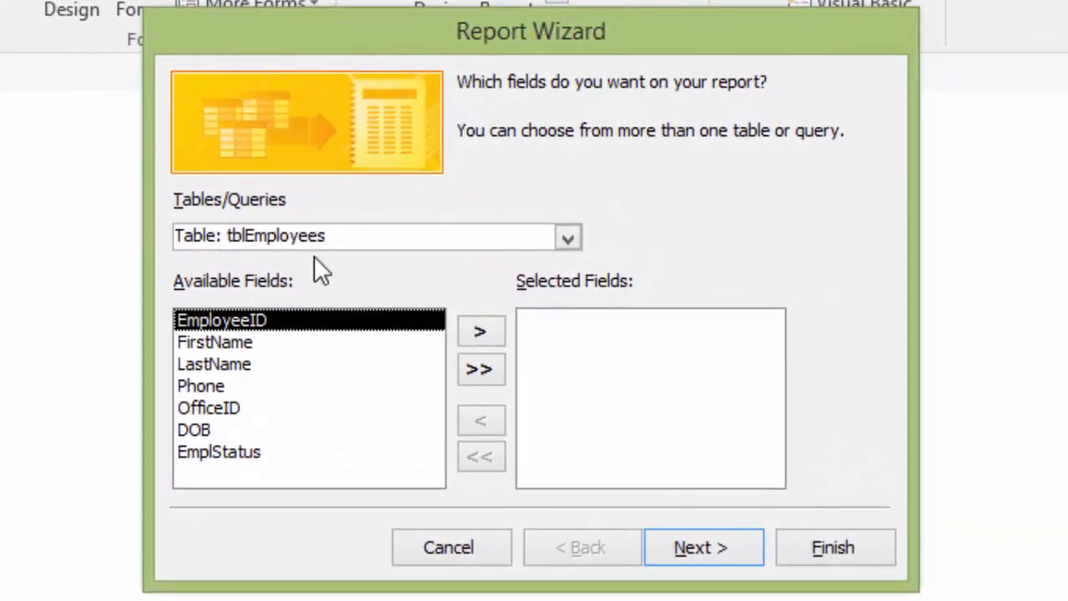
{"action": "left_click", "coordinate": [245, 345]}
{"action": "double_click", "coordinate": [226, 342]}
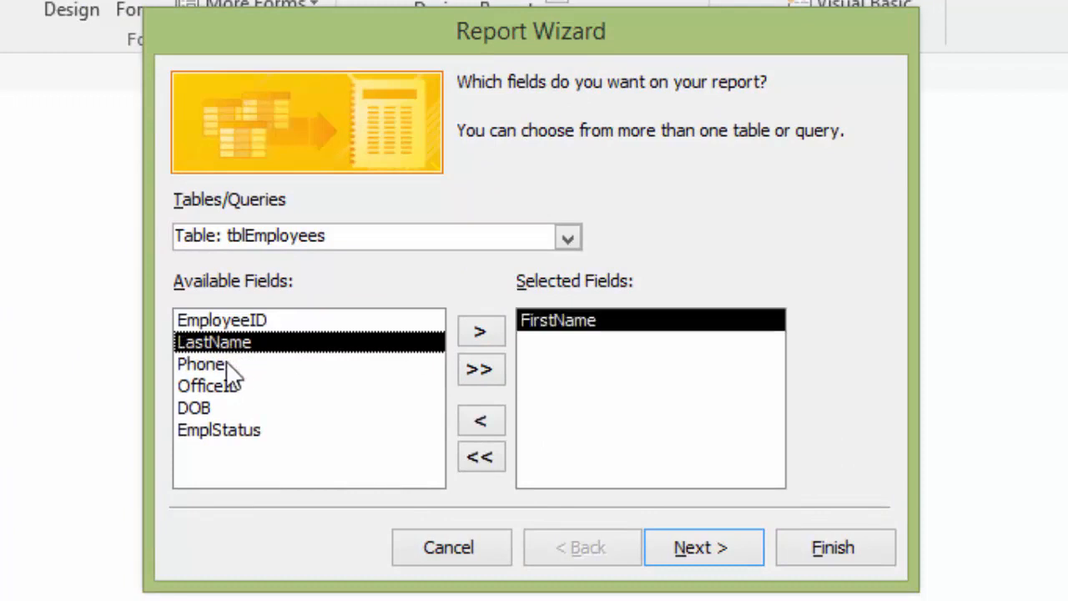
{"action": "double_click", "coordinate": [237, 343]}
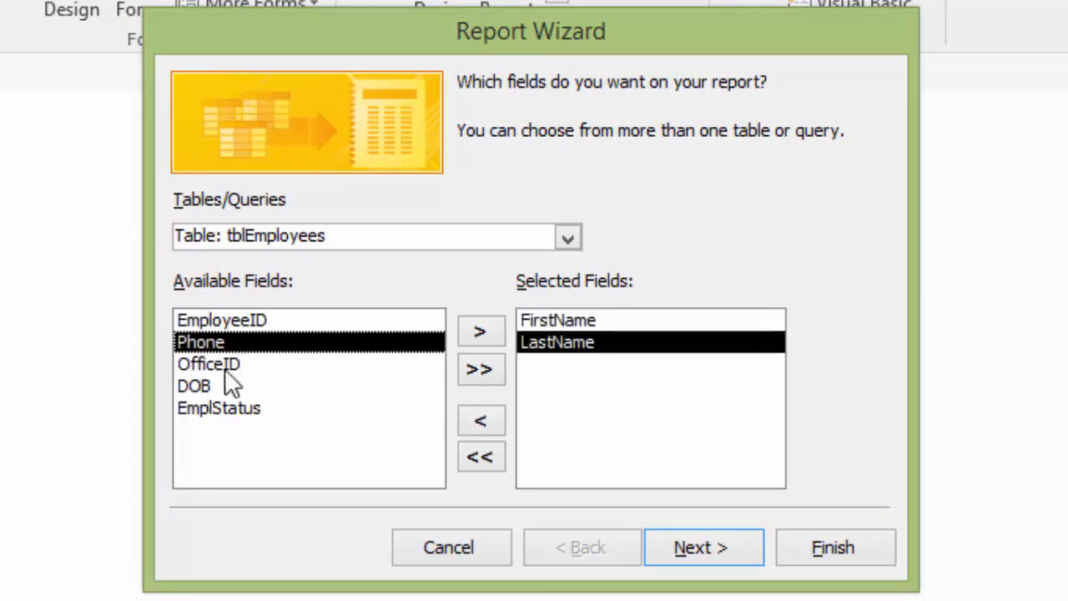
{"action": "double_click", "coordinate": [217, 342]}
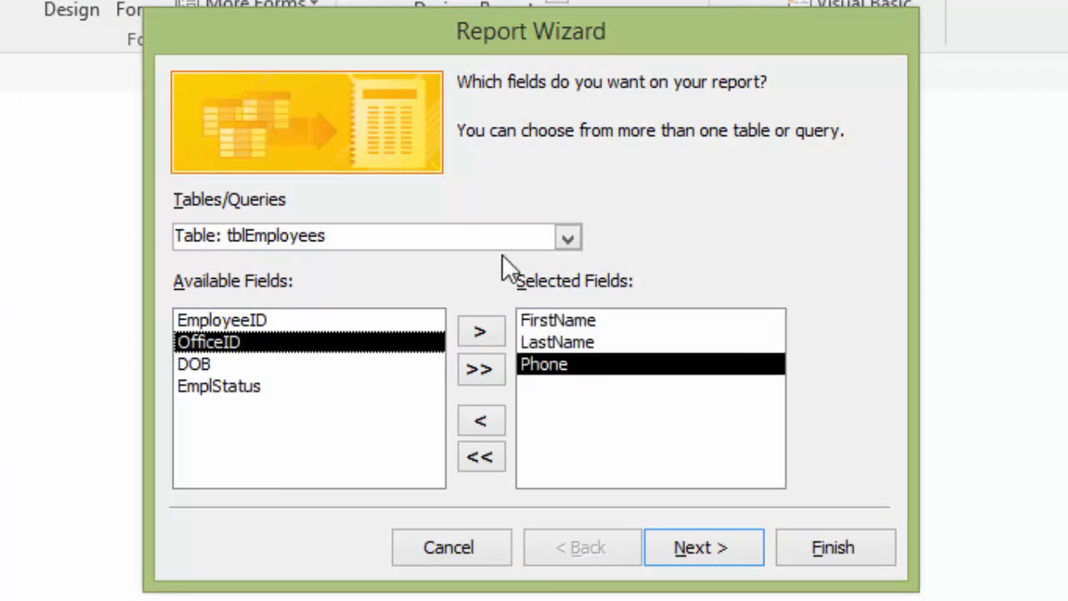
Add the City field from the tblOffices table to the report's selected fields and proceed to the data view options
{"action": "left_click", "coordinate": [569, 239]}
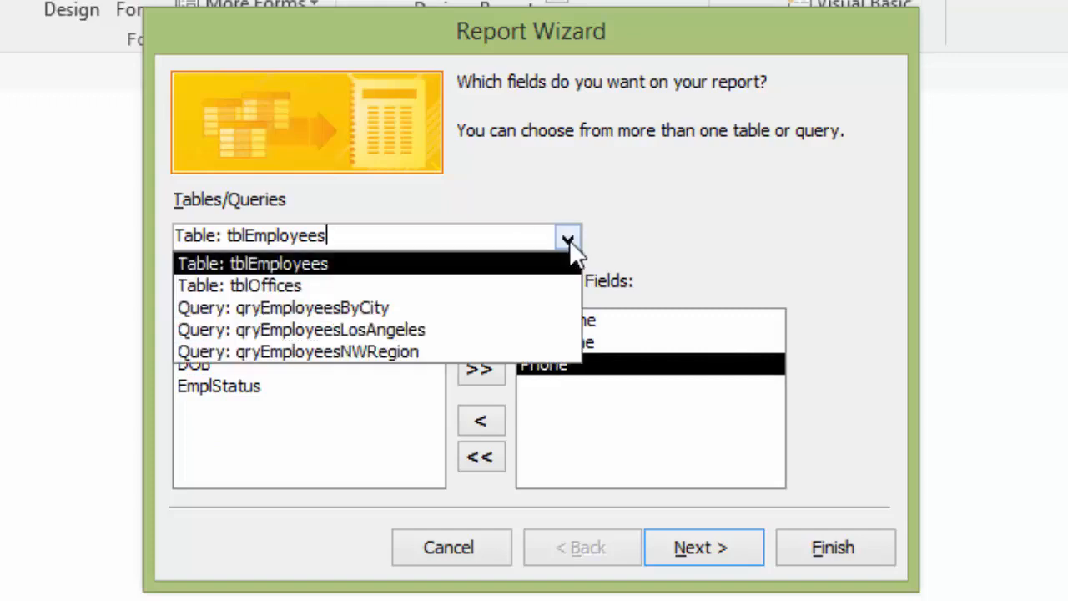
{"action": "left_click", "coordinate": [297, 290]}
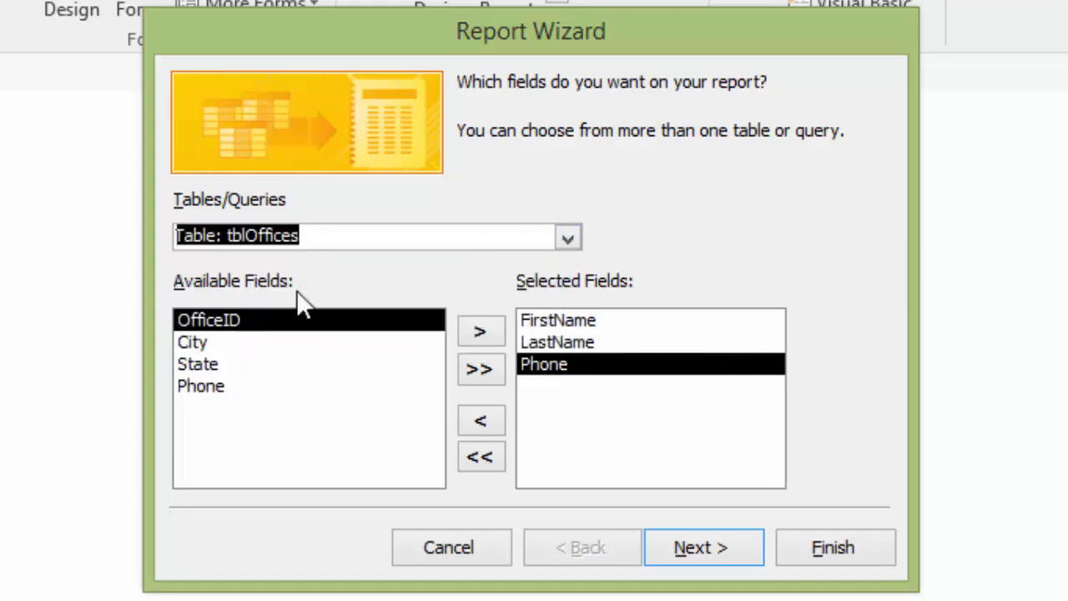
{"action": "double_click", "coordinate": [200, 345]}
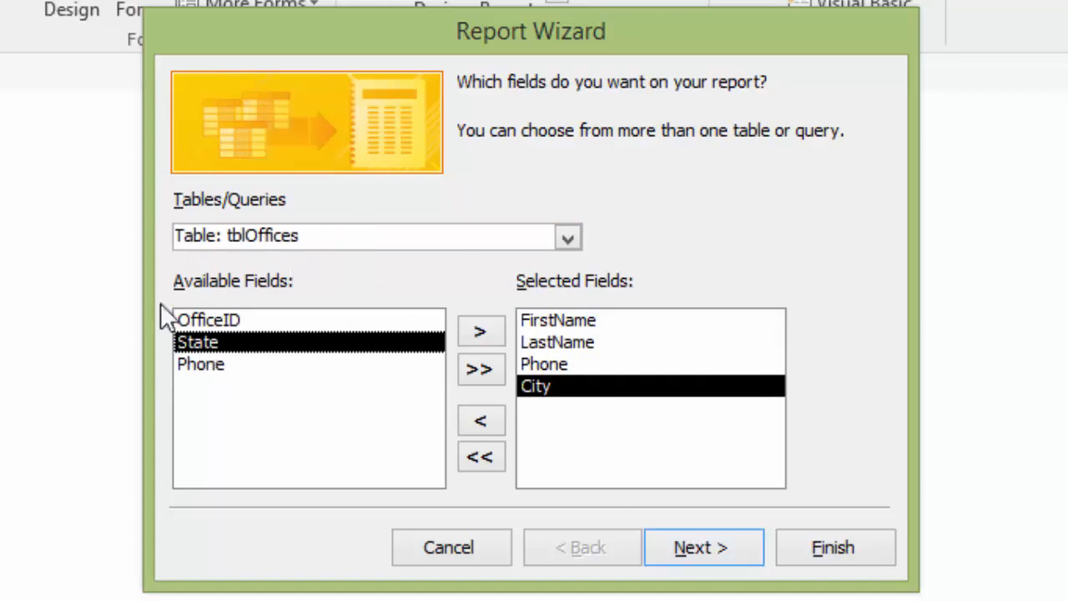
{"action": "left_click", "coordinate": [742, 554]}
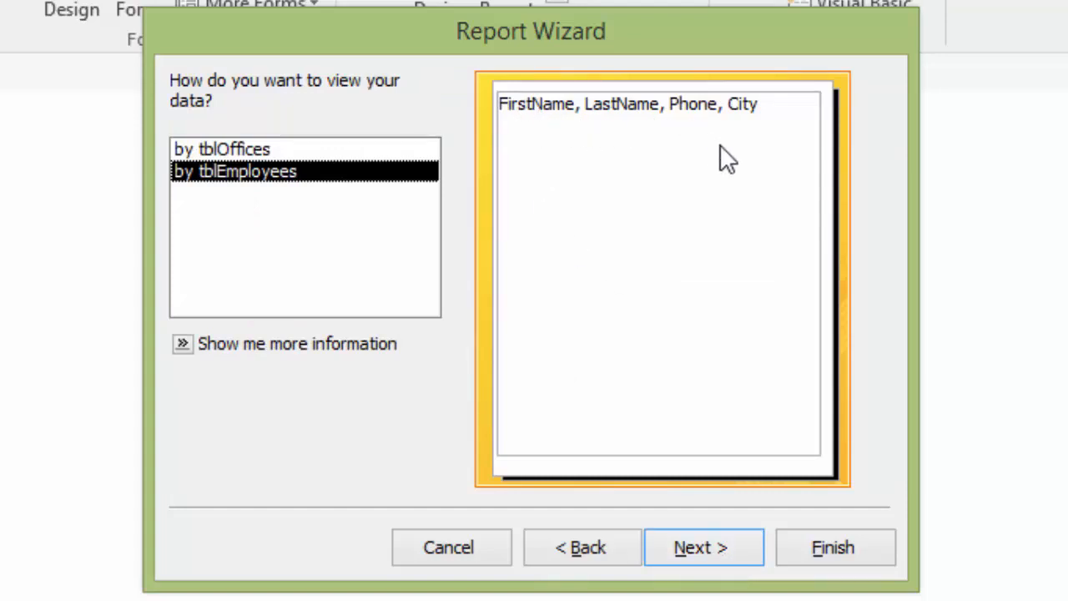
Set the report data to be viewed by tblOffices, without adding any further grouping levels
{"action": "left_click", "coordinate": [244, 148]}
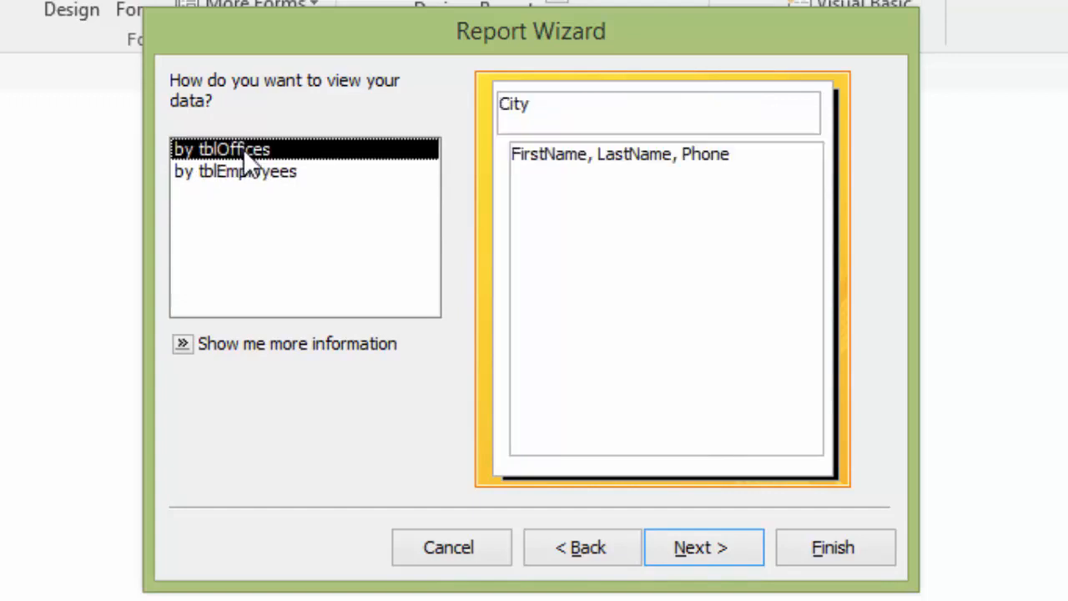
{"action": "left_click", "coordinate": [732, 553]}
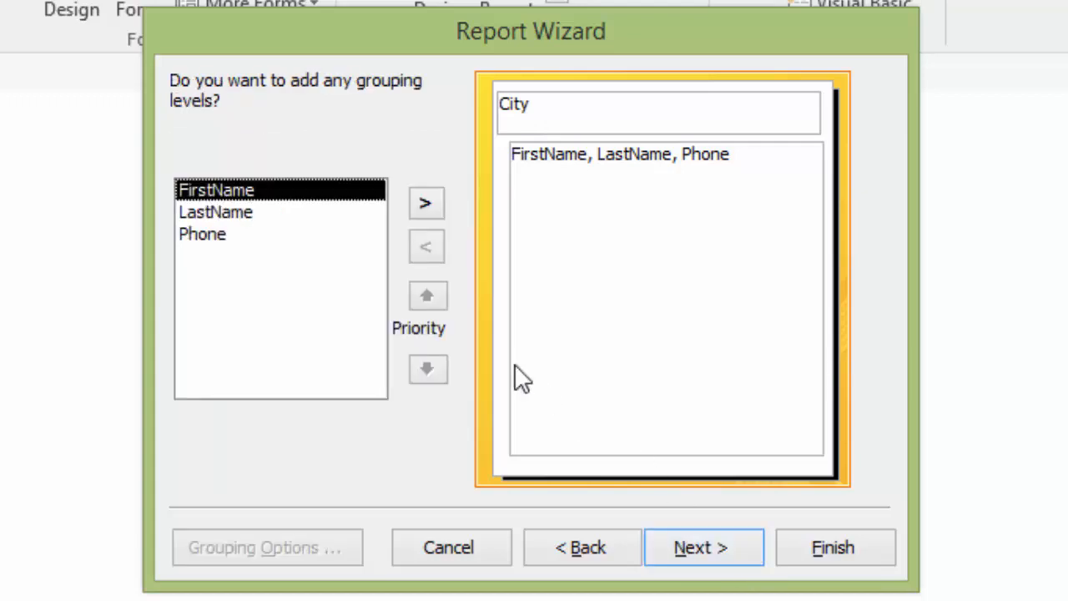
{"action": "left_click", "coordinate": [721, 550]}
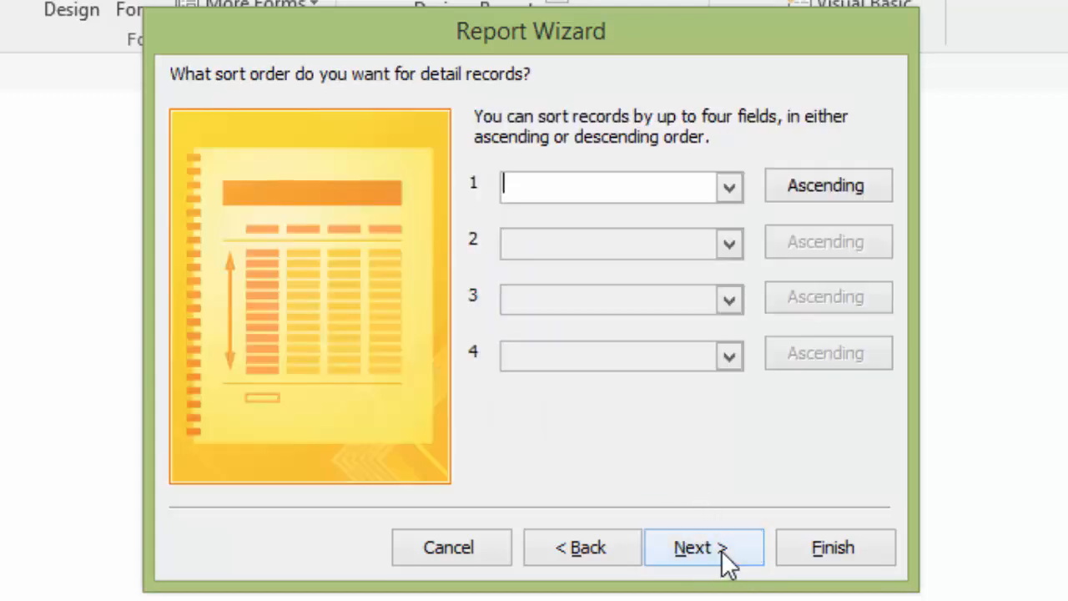
Sort the detail records ascending by LastName and, as the second sort field, by FirstName
{"action": "left_click", "coordinate": [729, 189]}
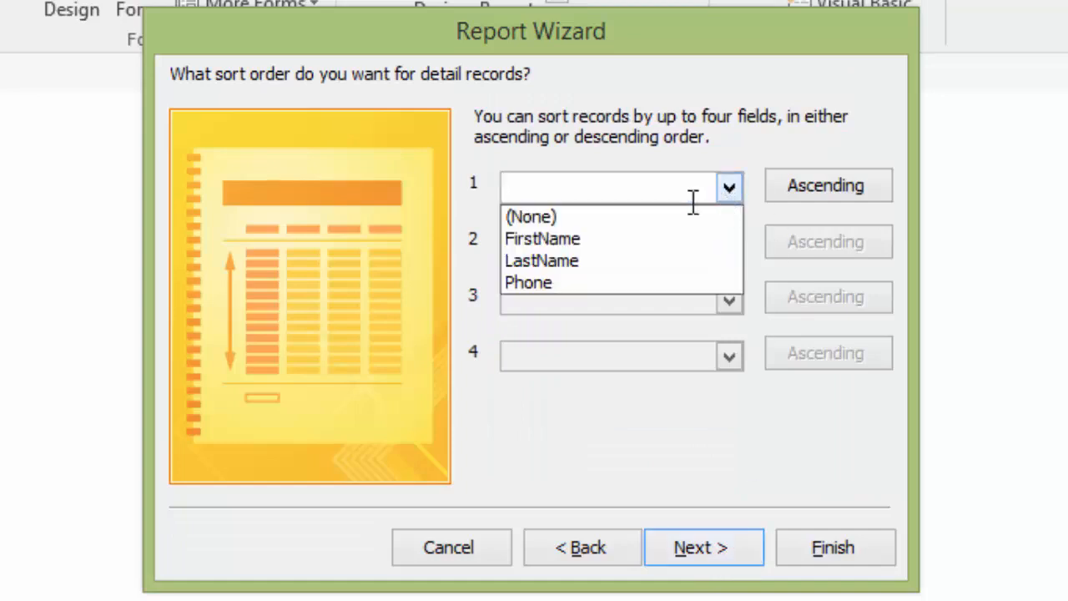
{"action": "left_click", "coordinate": [596, 267]}
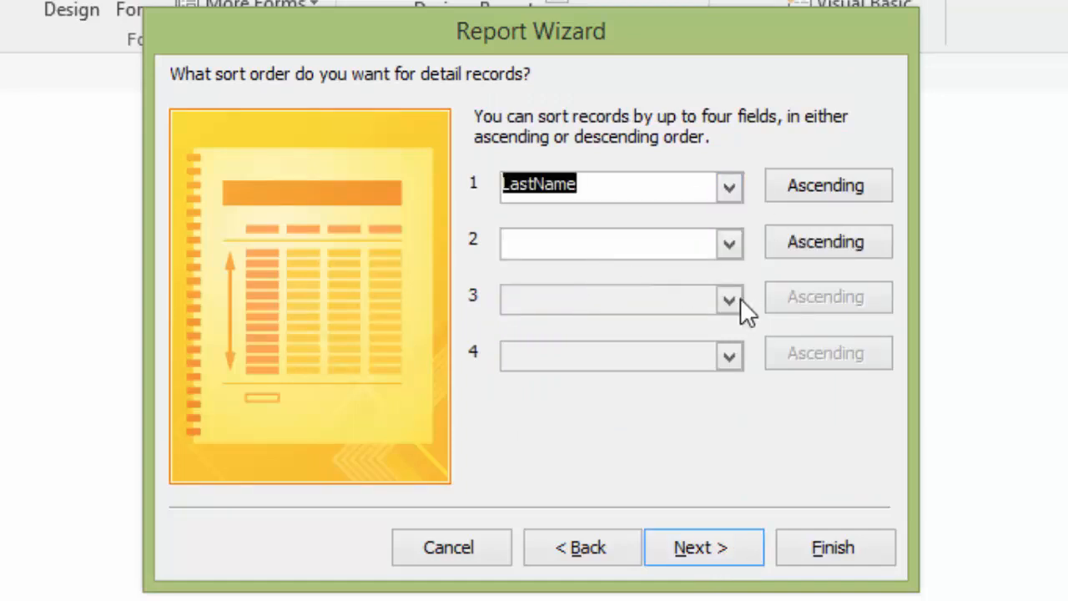
{"action": "left_click", "coordinate": [725, 240]}
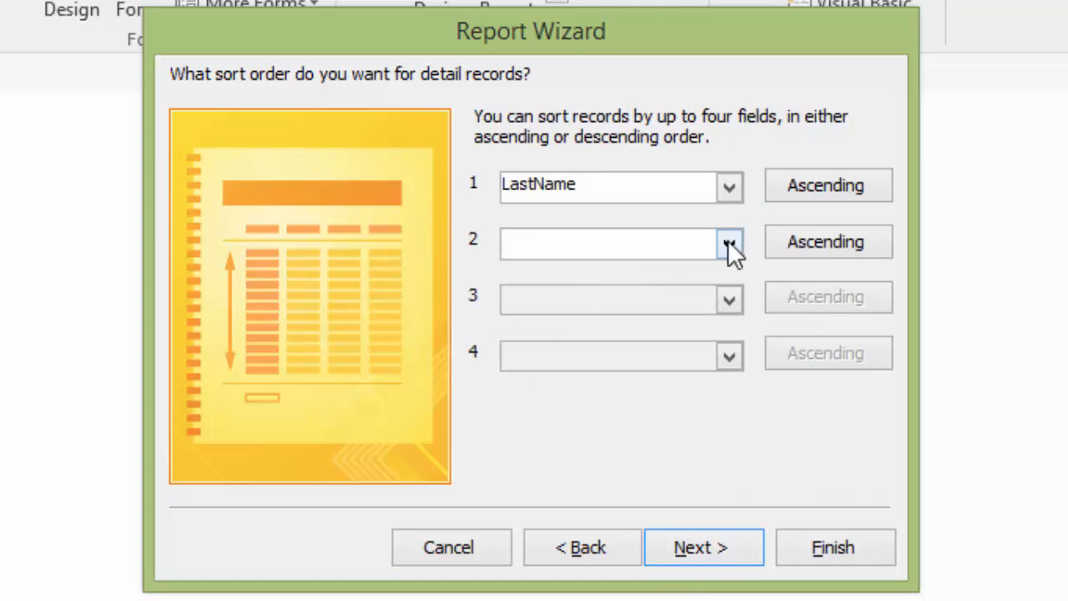
{"action": "left_click", "coordinate": [730, 244]}
{"action": "left_click", "coordinate": [589, 297]}
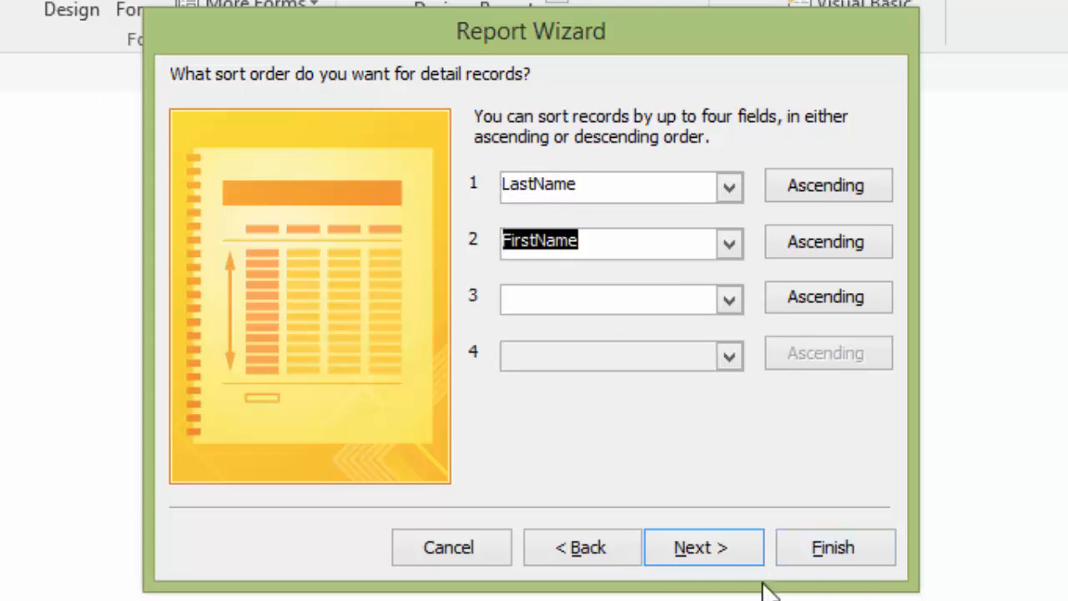
{"action": "left_click", "coordinate": [728, 552]}
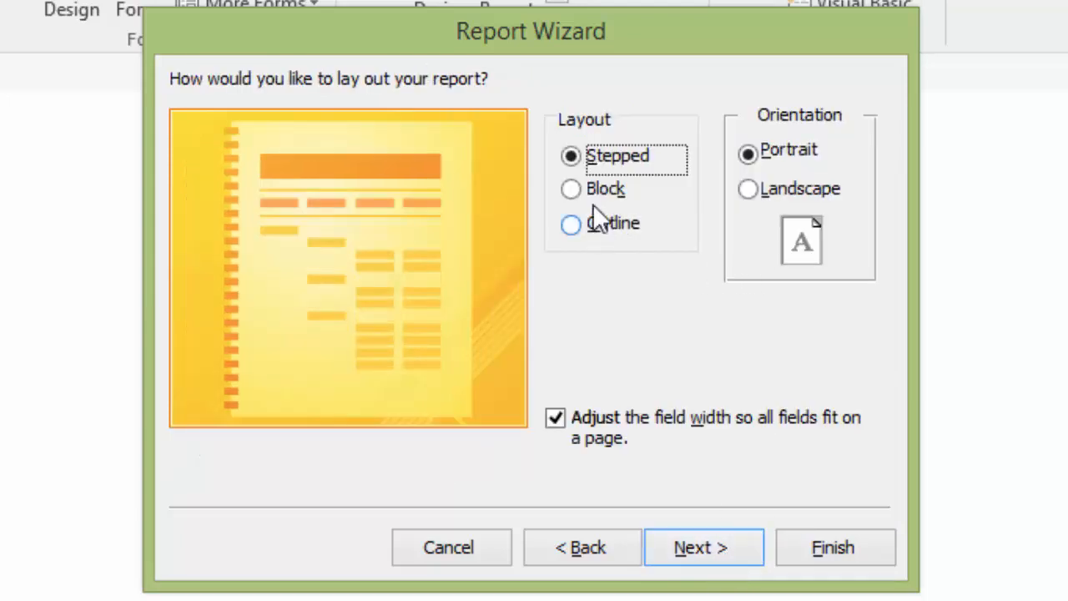
Choose the Block layout and finish the report with the title rptEmployeesByCity, opening it in preview
{"action": "left_click", "coordinate": [571, 189]}
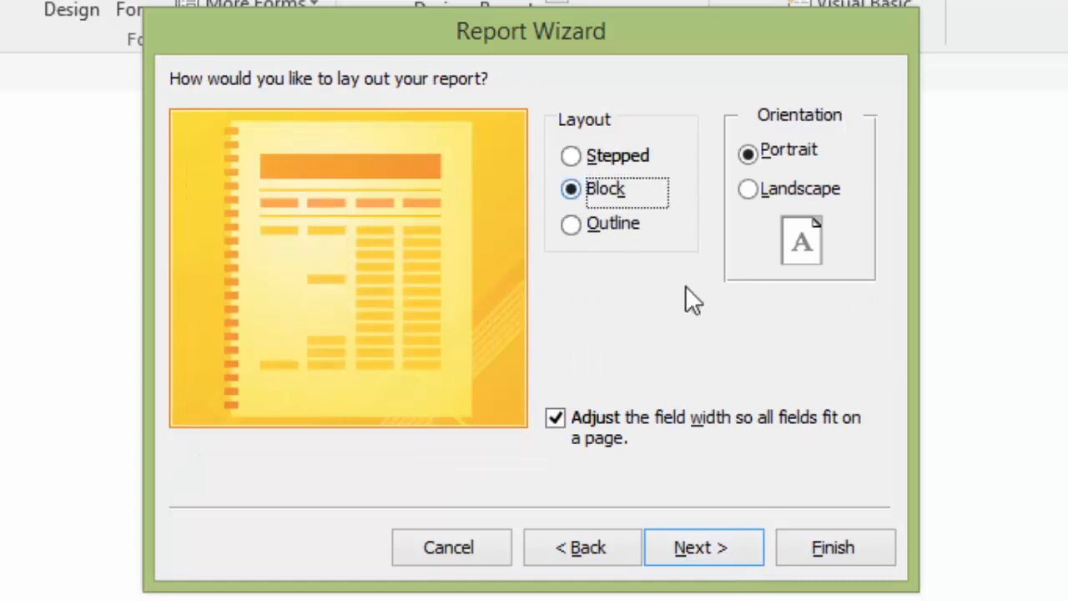
{"action": "left_click", "coordinate": [731, 554]}
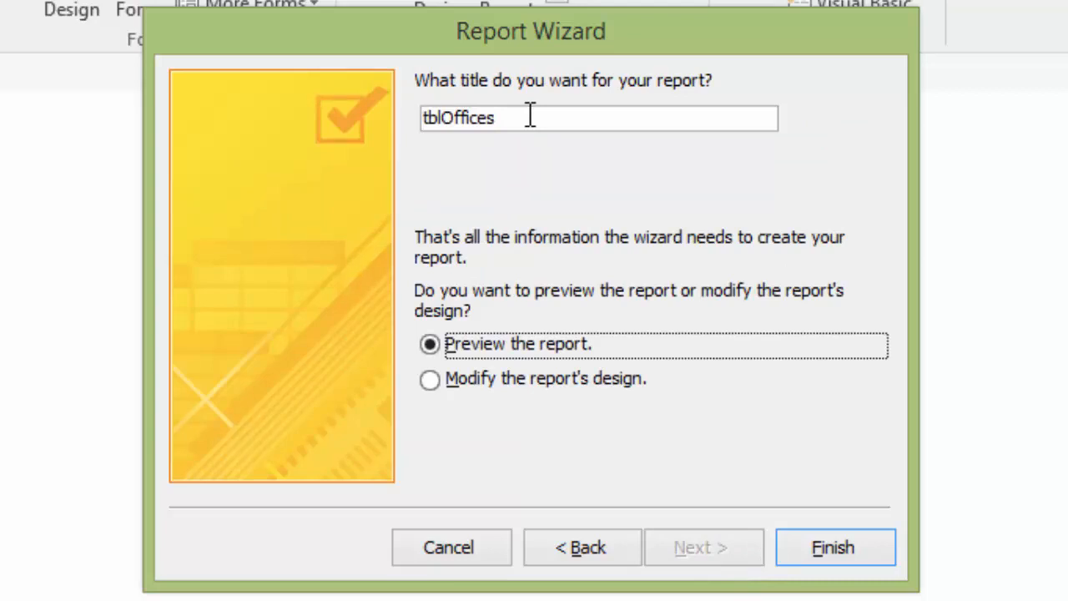
{"action": "left_click_drag", "start_coordinate": [530, 114], "coordinate": [389, 114]}
{"action": "type", "text": "r"}
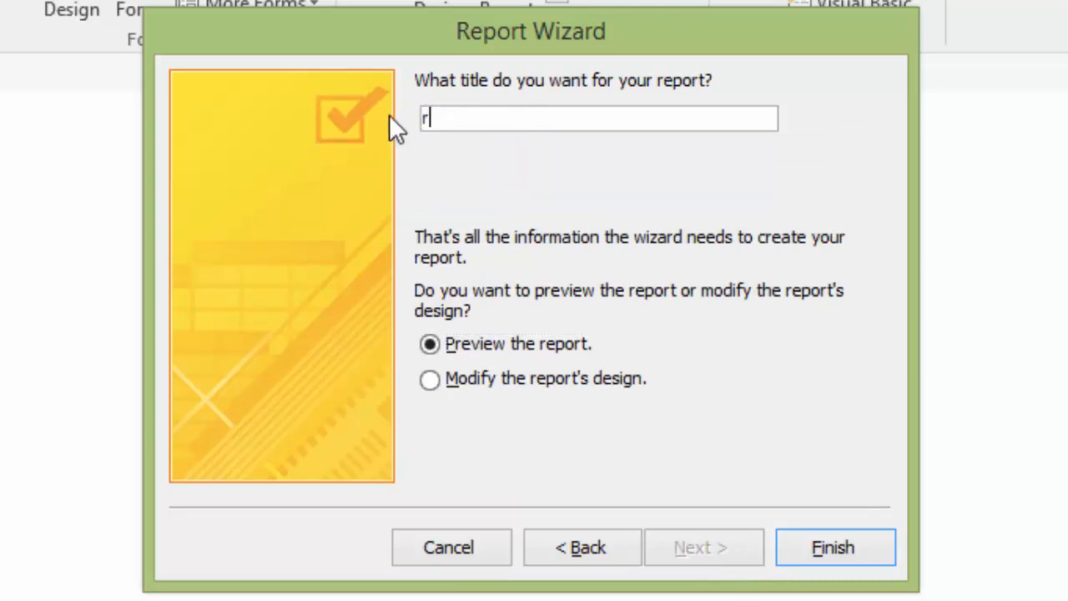
{"action": "type", "text": "ptEmpl"}
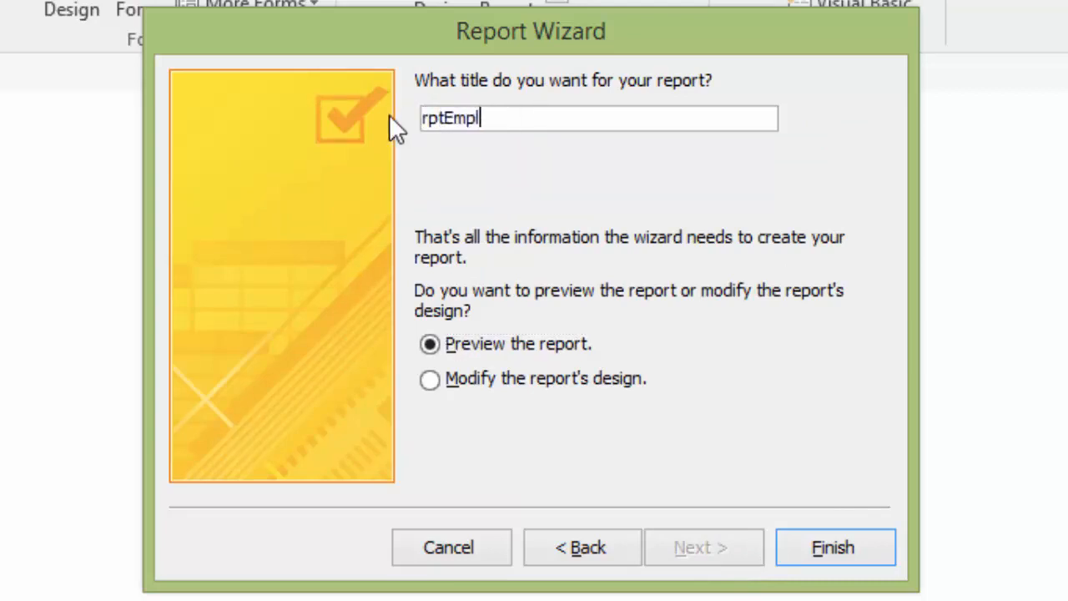
{"action": "type", "text": "oyeesB"}
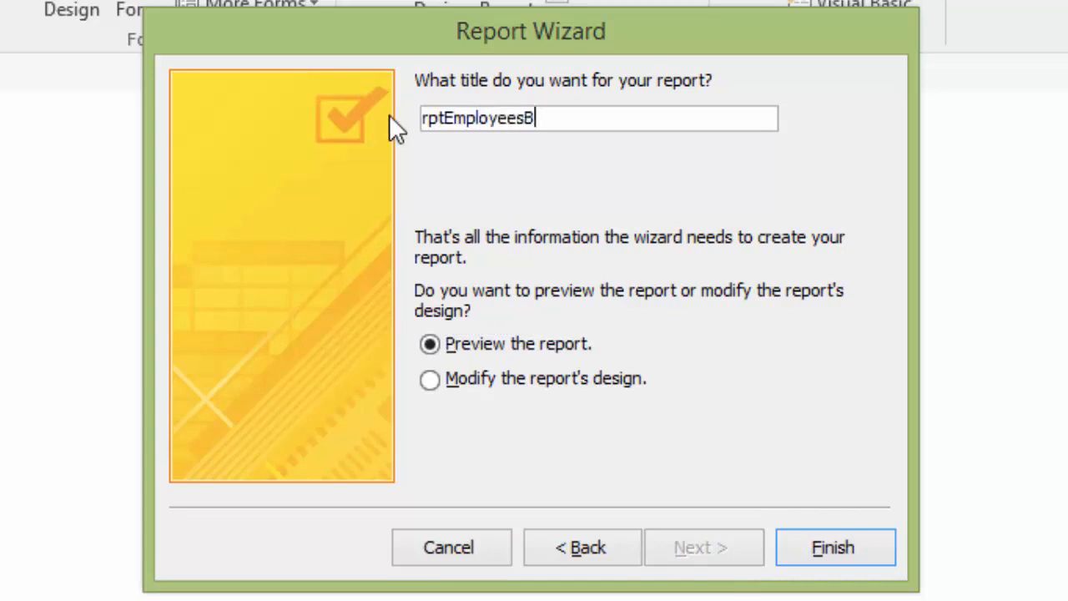
{"action": "type", "text": "yCity"}
{"action": "left_click", "coordinate": [876, 554]}
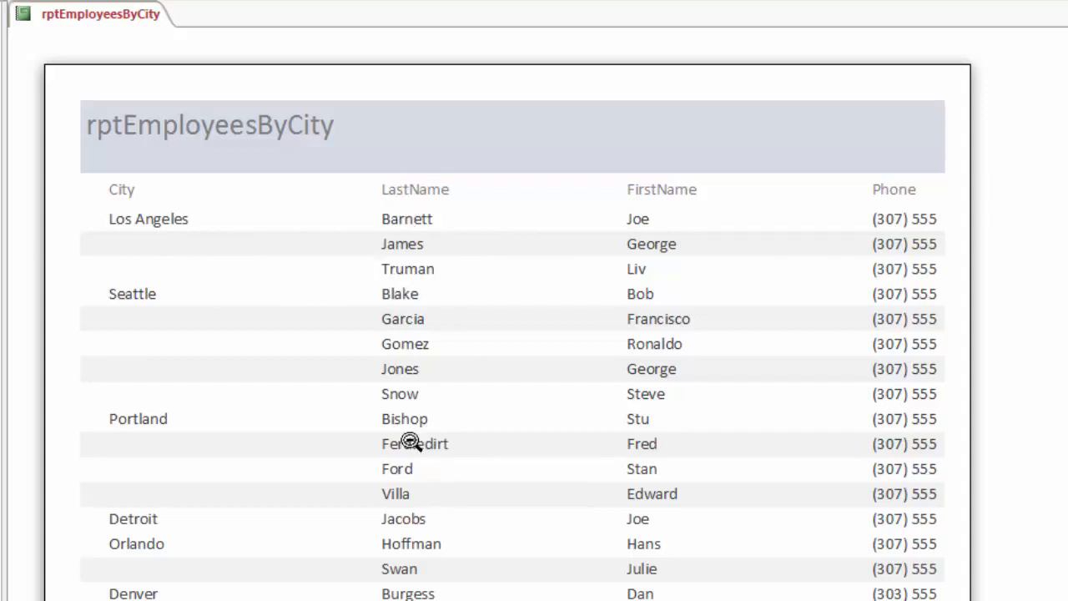
Open rptEmployeesByCity in Design View and narrow the City label and text box together to about 1.1 inches wide
{"action": "right_click", "coordinate": [70, 22]}
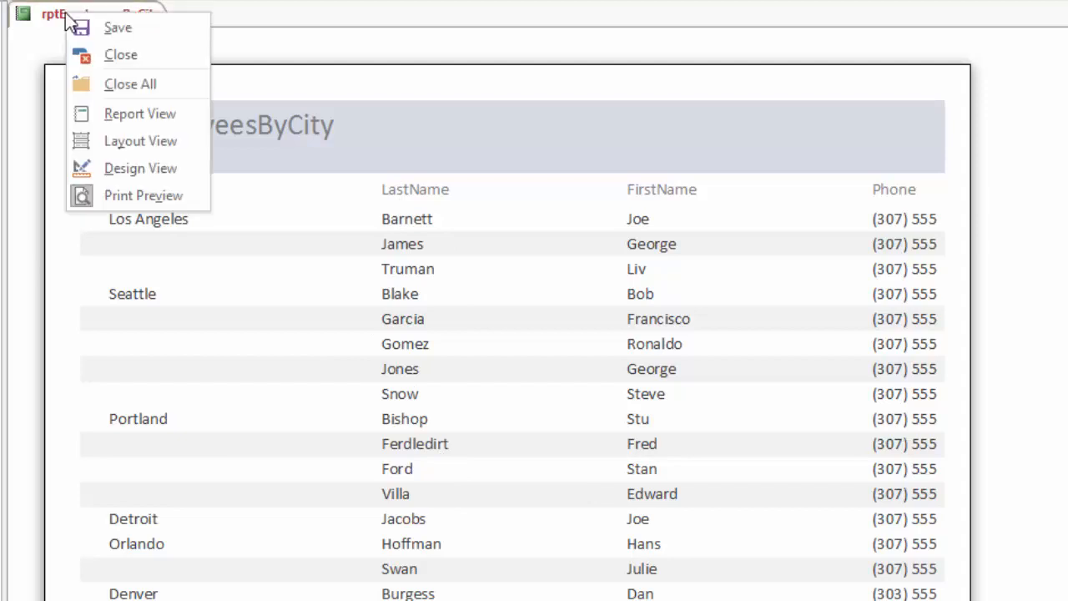
{"action": "left_click", "coordinate": [140, 170]}
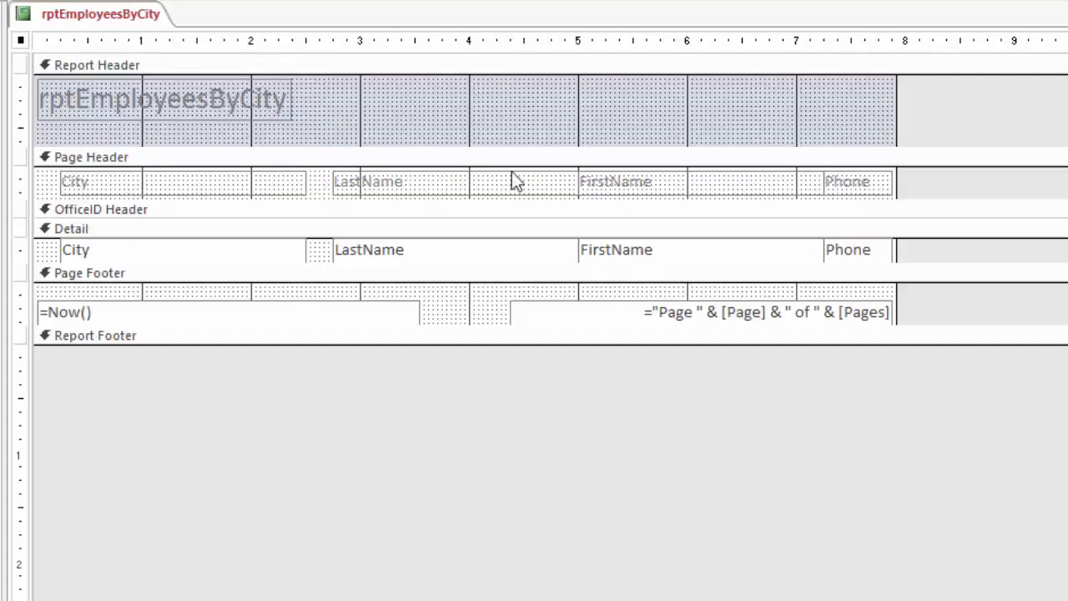
{"action": "left_click", "coordinate": [283, 178]}
{"action": "left_click", "coordinate": [290, 251], "text": "shift"}
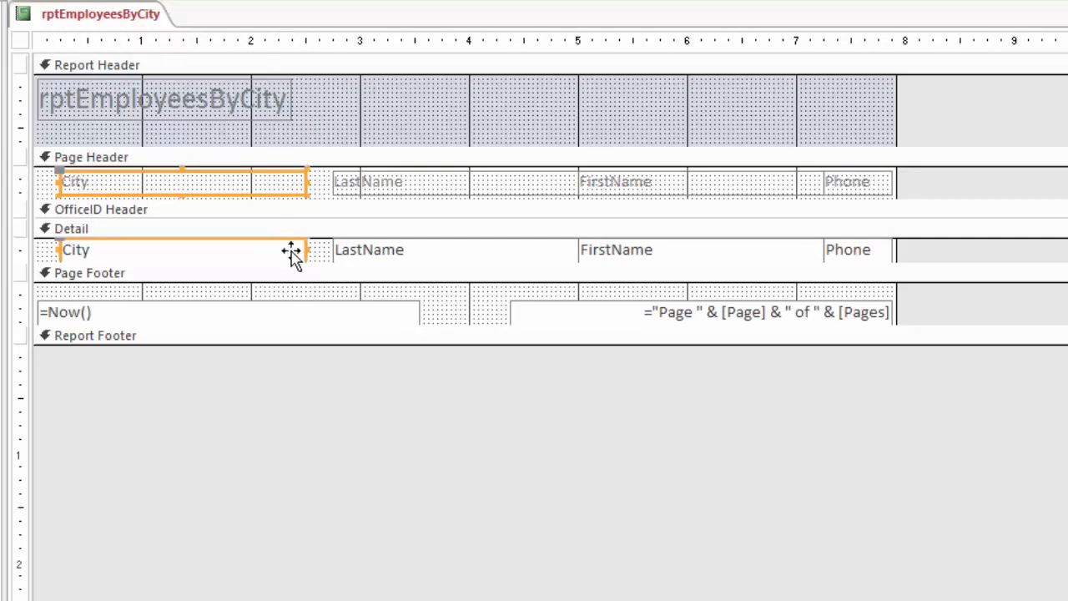
{"action": "left_click_drag", "start_coordinate": [306, 180], "coordinate": [176, 185]}
Move the LastName label and text box together beside City and narrow them to about 1.25 inches wide
{"action": "left_click", "coordinate": [382, 187]}
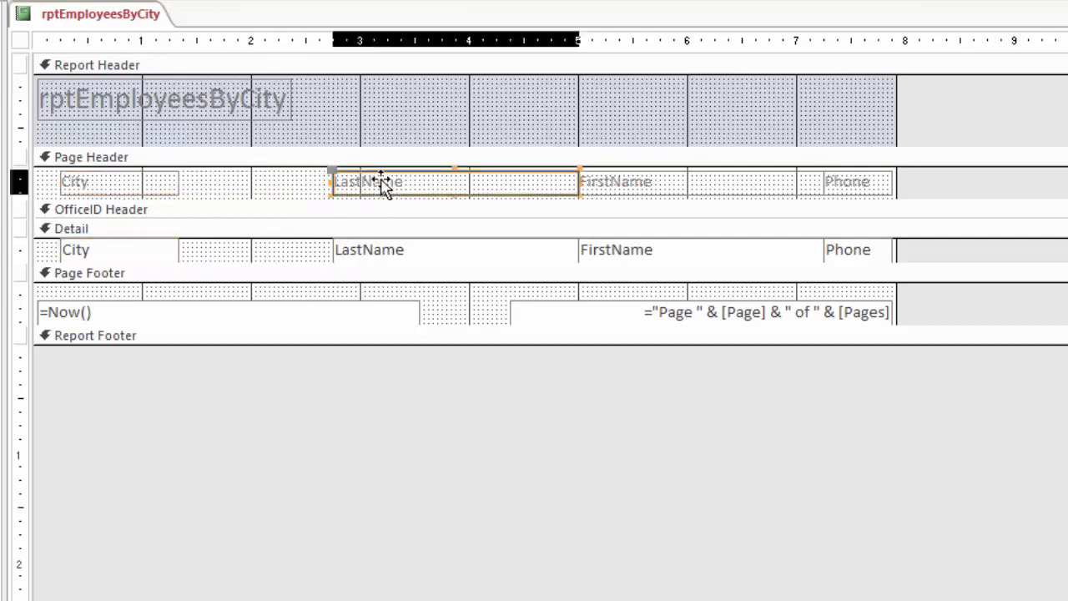
{"action": "left_click", "coordinate": [381, 255], "text": "shift"}
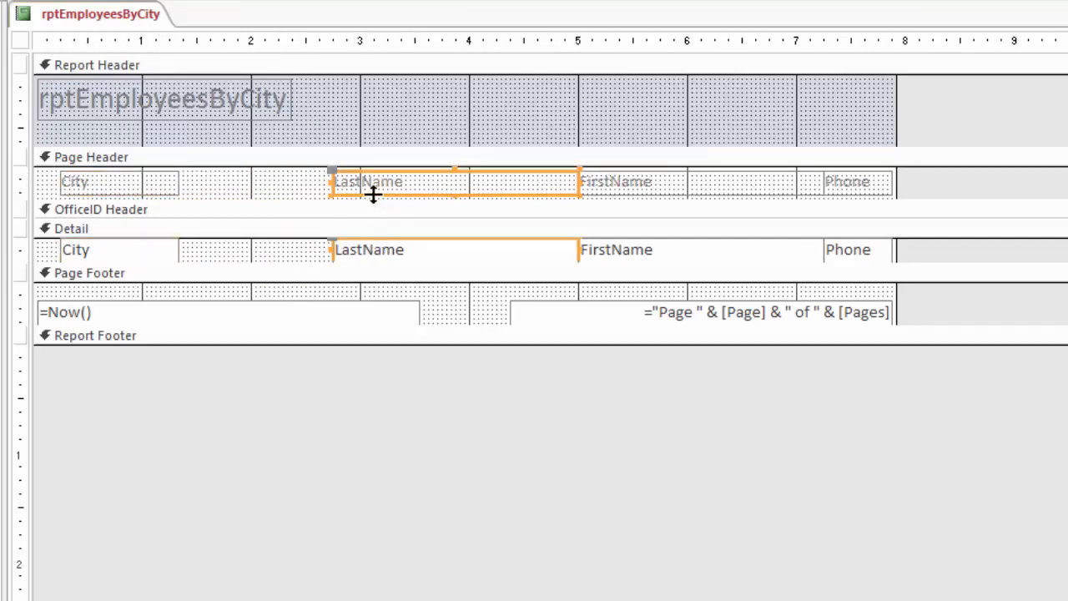
{"action": "key", "text": "Left"}
{"action": "key", "text": "Left"}
{"action": "key", "text": "Left"}
{"action": "key", "text": "Left"}
{"action": "key", "text": "Left"}
{"action": "key", "text": "Left"}
{"action": "key", "text": "Left"}
{"action": "key", "text": "Left"}
{"action": "key", "text": "Left"}
{"action": "key", "text": "Left"}
{"action": "key", "text": "Left"}
{"action": "key", "text": "Left"}
{"action": "key", "text": "Left"}
{"action": "key", "text": "Left"}
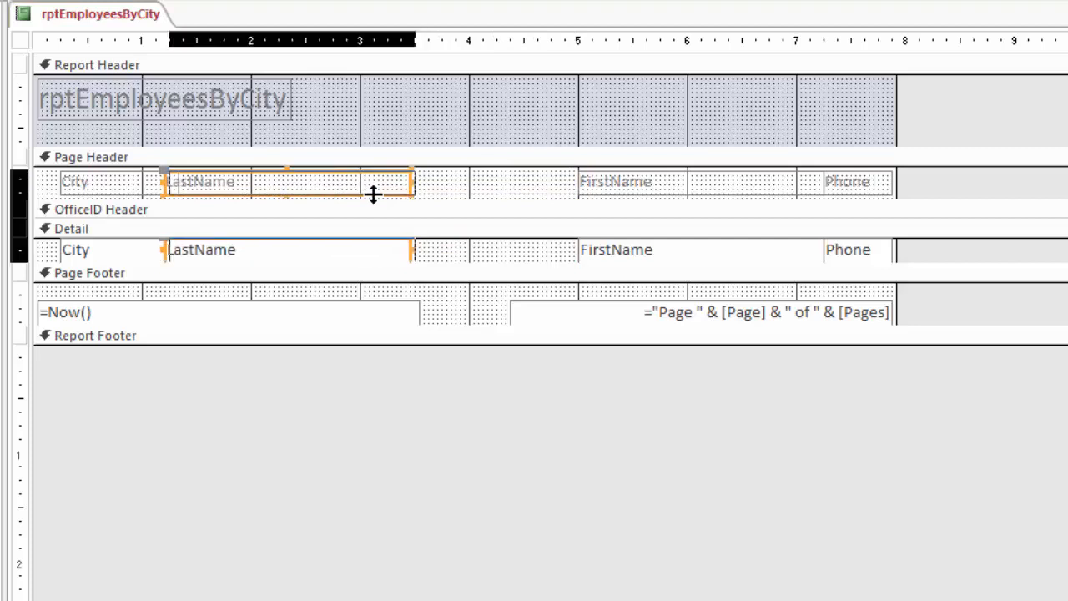
{"action": "key", "text": "Right"}
{"action": "key", "text": "Right"}
{"action": "key", "text": "Left"}
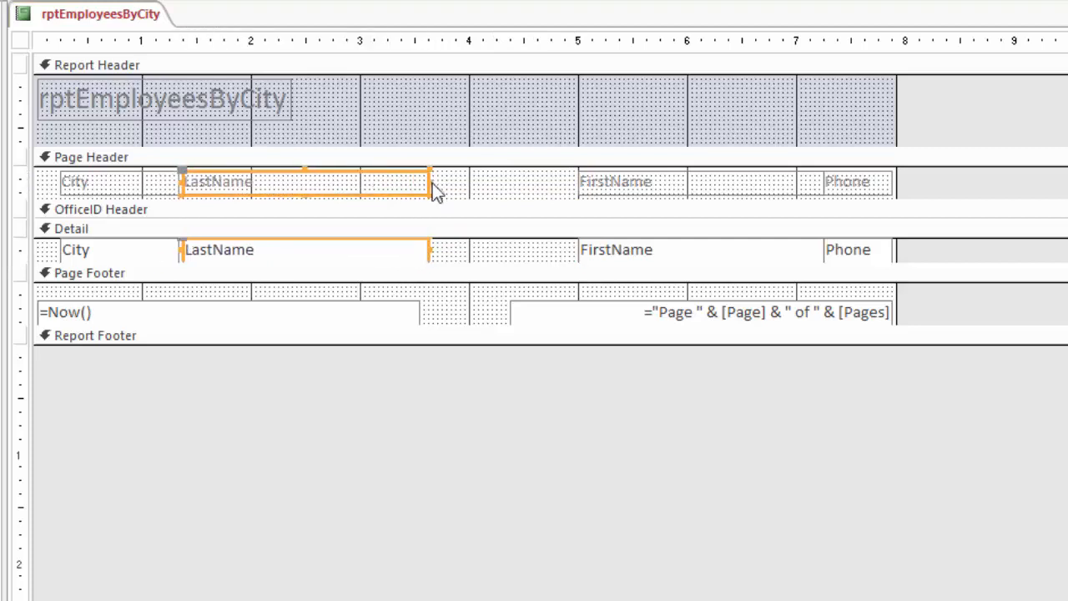
{"action": "left_click_drag", "start_coordinate": [432, 181], "coordinate": [320, 181]}
Move the FirstName label and text box together beside LastName and narrow them to about 1.2 inches wide
{"action": "left_click", "coordinate": [615, 188]}
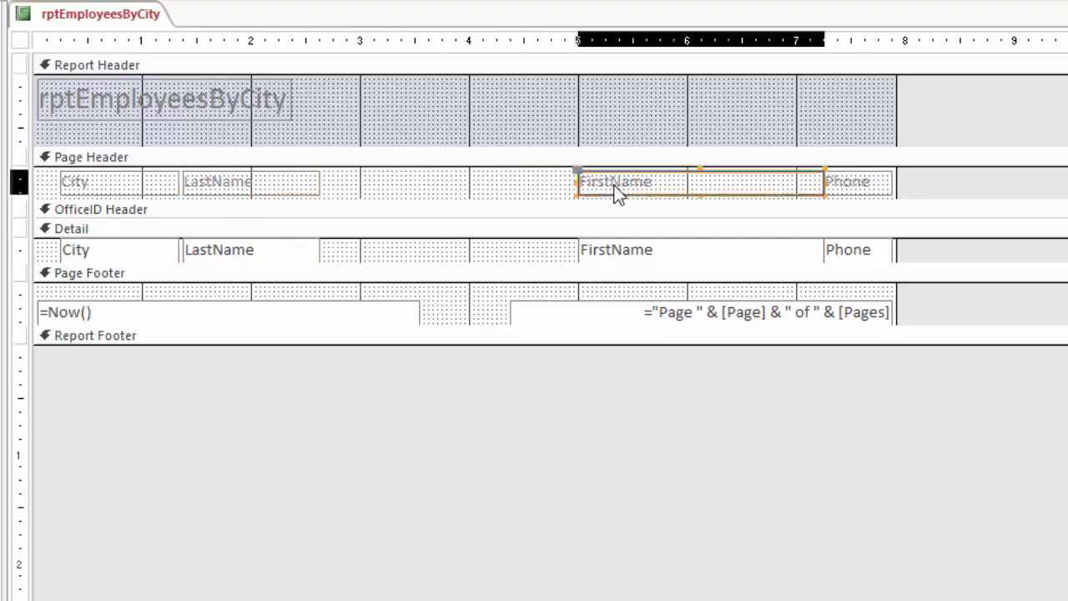
{"action": "left_click", "coordinate": [610, 256], "text": "shift"}
{"action": "key", "text": "Left"}
{"action": "key", "text": "Left"}
{"action": "key", "text": "Left"}
{"action": "key", "text": "Left"}
{"action": "key", "text": "Left"}
{"action": "key", "text": "Left"}
{"action": "key", "text": "Left"}
{"action": "key", "text": "Left"}
{"action": "key", "text": "Left"}
{"action": "key", "text": "Left"}
{"action": "key", "text": "Left"}
{"action": "key", "text": "Left"}
{"action": "key", "text": "Left"}
{"action": "key", "text": "Left"}
{"action": "key", "text": "Left"}
{"action": "key", "text": "Left"}
{"action": "key", "text": "Left"}
{"action": "key", "text": "Left"}
{"action": "key", "text": "Left"}
{"action": "key", "text": "Left"}
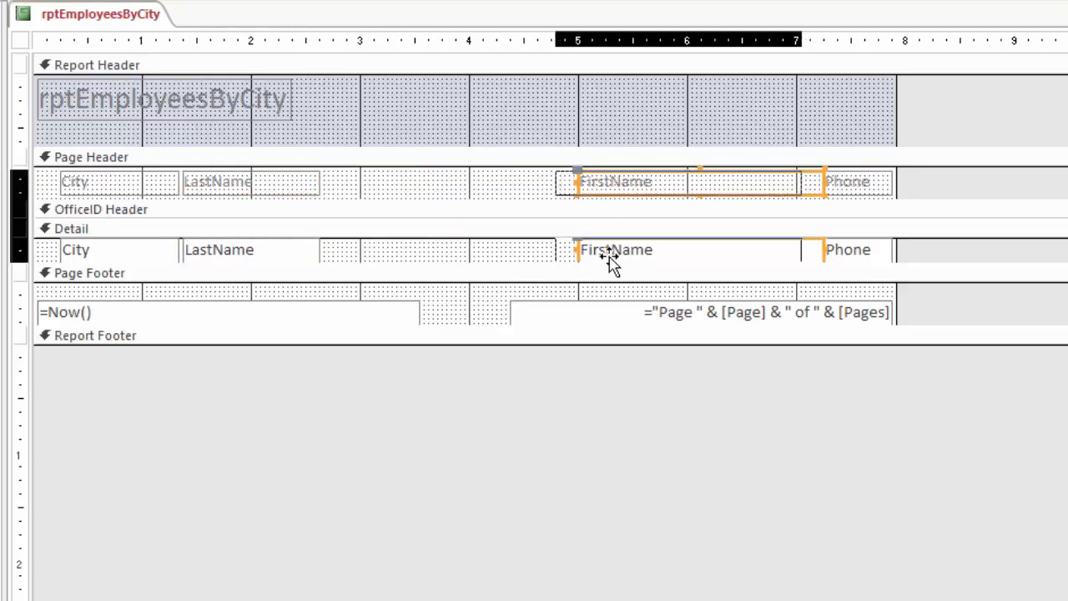
{"action": "key", "text": "Left"}
{"action": "key", "text": "Left"}
{"action": "key", "text": "Left"}
{"action": "key", "text": "Left"}
{"action": "key", "text": "Left"}
{"action": "key", "text": "Left"}
{"action": "key", "text": "Left"}
{"action": "key", "text": "Left"}
{"action": "key", "text": "Left"}
{"action": "key", "text": "Left"}
{"action": "key", "text": "Left"}
{"action": "key", "text": "Left"}
{"action": "key", "text": "Left"}
{"action": "key", "text": "Left"}
{"action": "key", "text": "Left"}
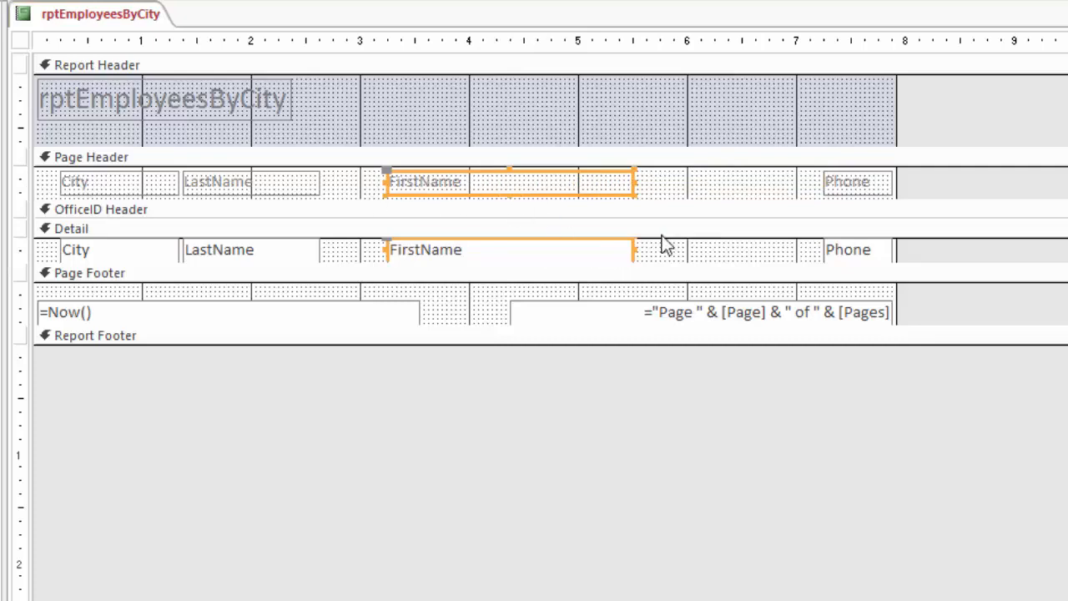
{"action": "key", "text": "Left"}
{"action": "key", "text": "Left"}
{"action": "key", "text": "Left"}
{"action": "key", "text": "Left"}
{"action": "key", "text": "Left"}
{"action": "key", "text": "Left"}
{"action": "key", "text": "Left"}
{"action": "key", "text": "Left"}
{"action": "key", "text": "Left"}
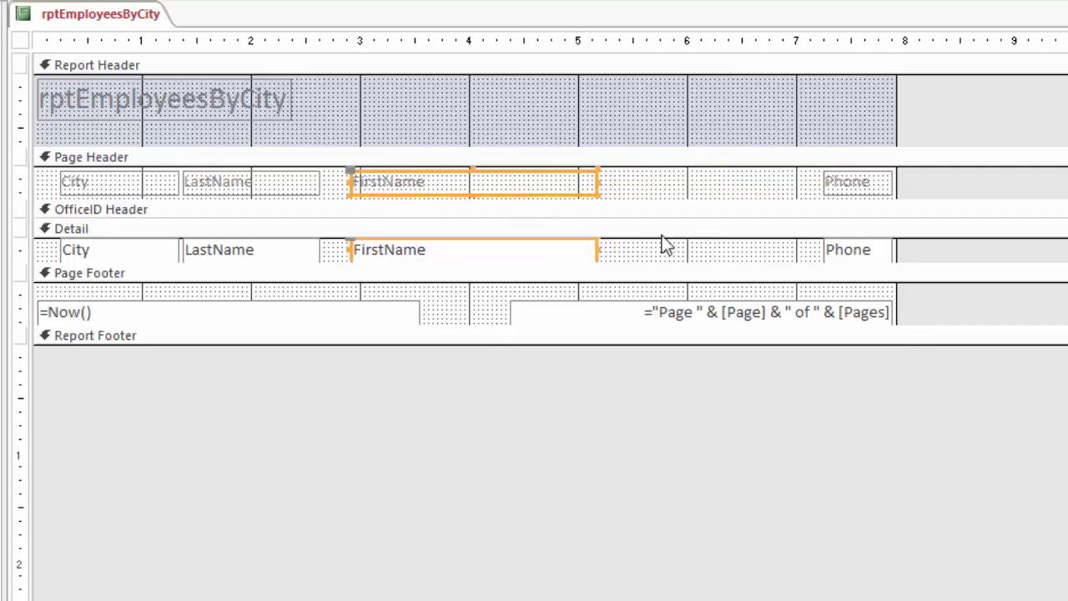
{"action": "key", "text": "Left"}
{"action": "key", "text": "Left"}
{"action": "key", "text": "Left"}
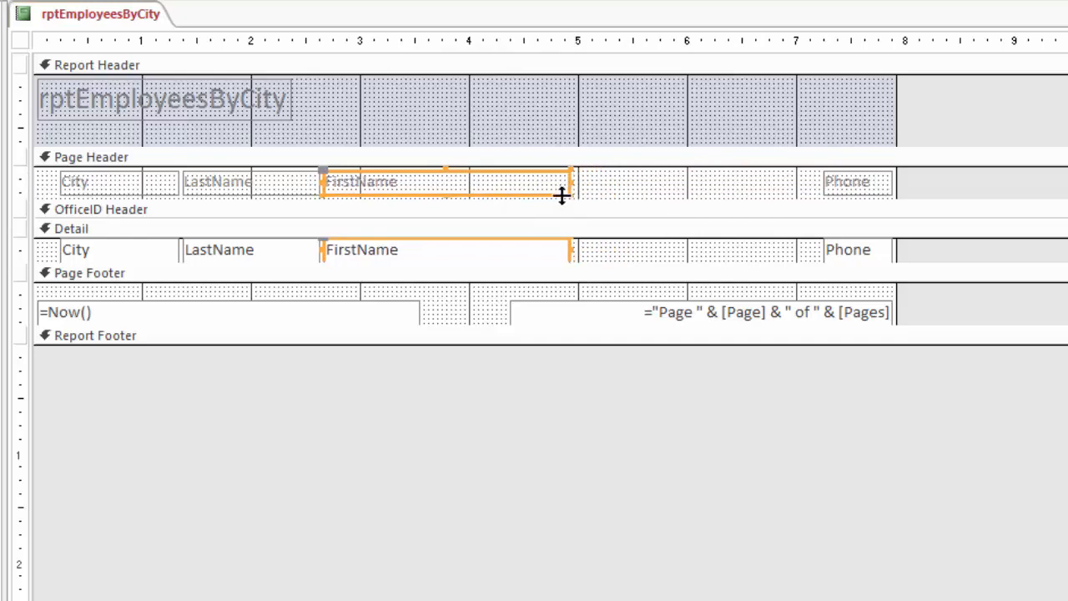
{"action": "left_click_drag", "start_coordinate": [573, 182], "coordinate": [457, 184]}
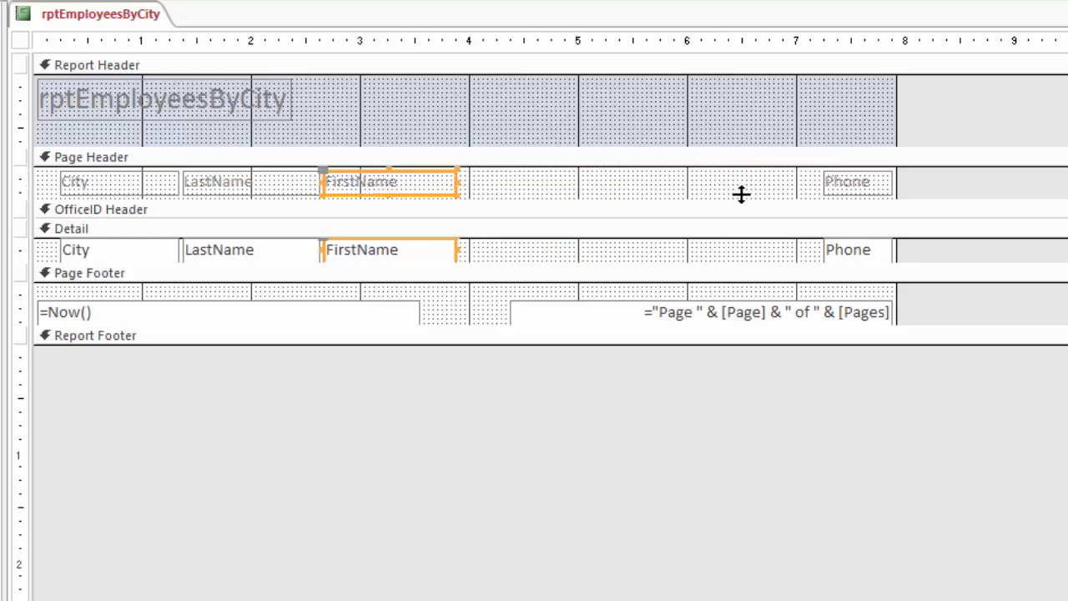
Move the Phone label and text box together beside FirstName and widen them to about 1.3 inches
{"action": "left_click", "coordinate": [844, 187]}
{"action": "left_click", "coordinate": [839, 253], "text": "shift"}
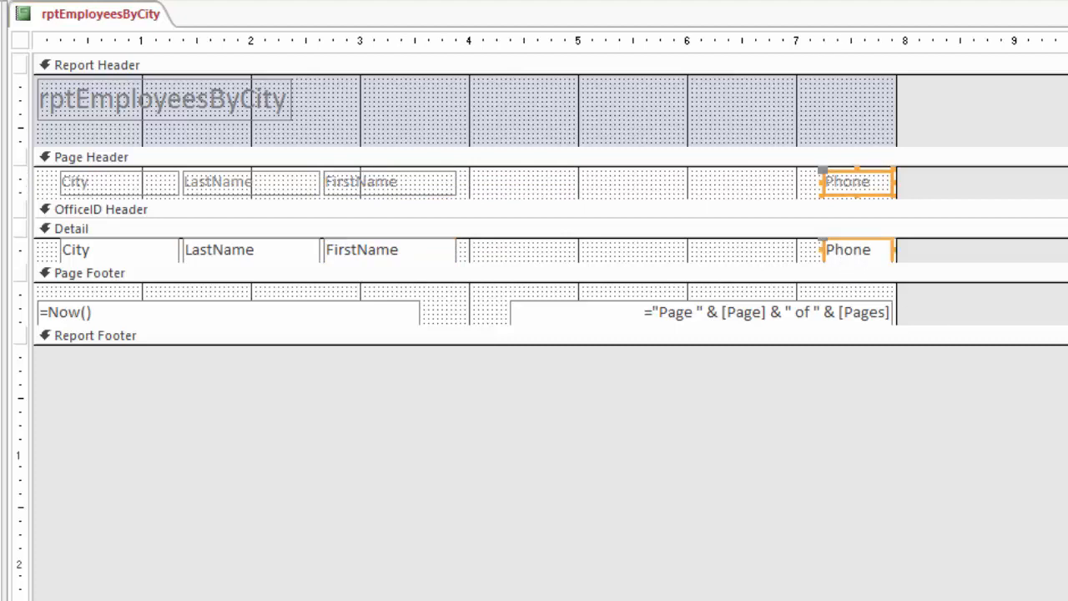
{"action": "left_click_drag", "start_coordinate": [843, 250], "coordinate": [481, 251]}
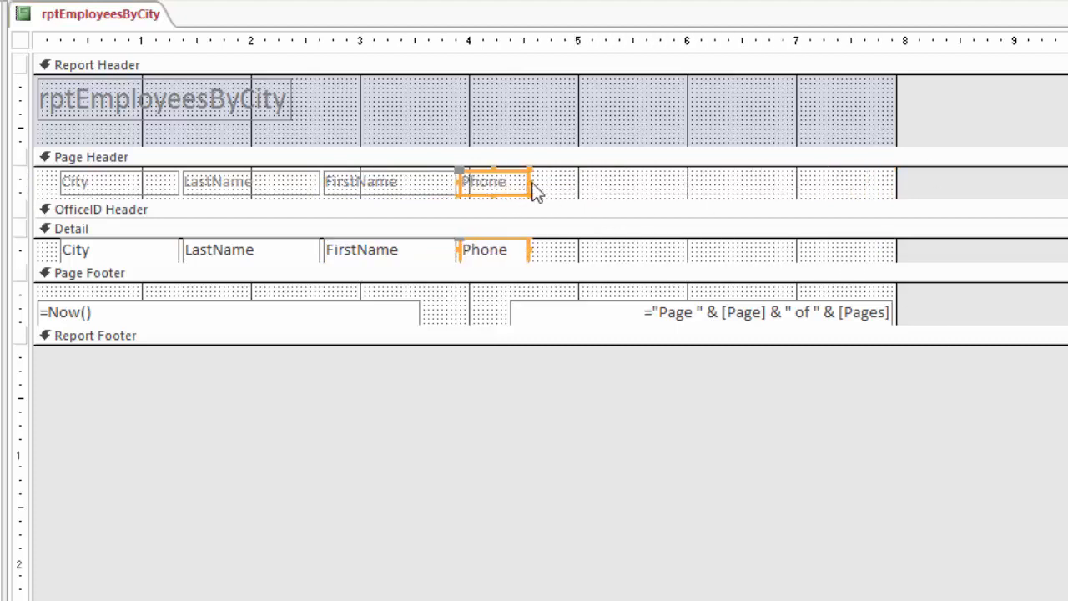
{"action": "left_click_drag", "start_coordinate": [529, 182], "coordinate": [602, 182]}
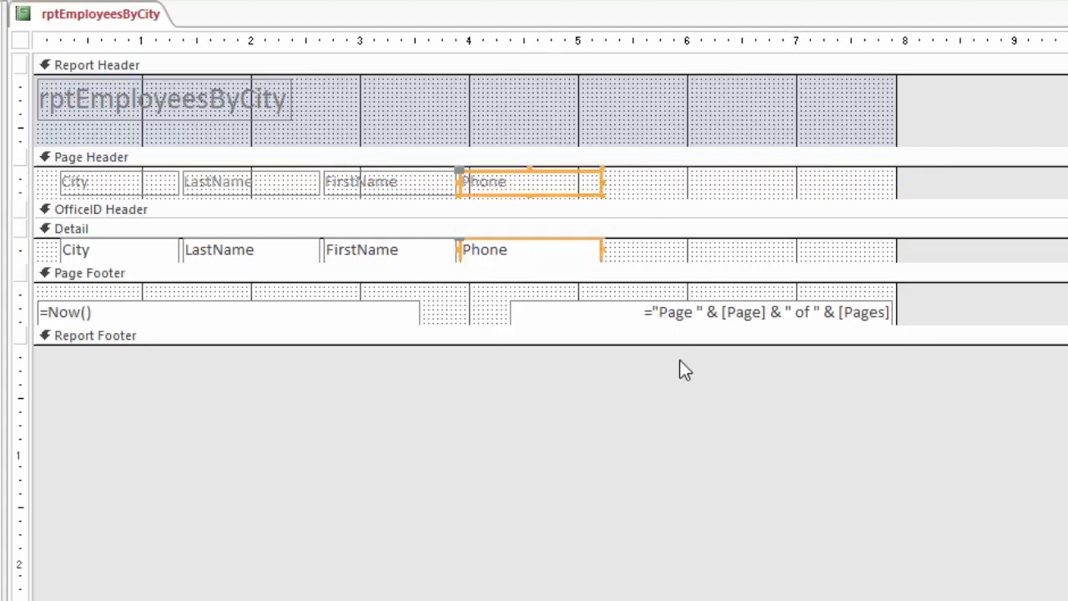
Change the Page Header captions to Last Name and First Name, adding a space in each
{"action": "double_click", "coordinate": [209, 183]}
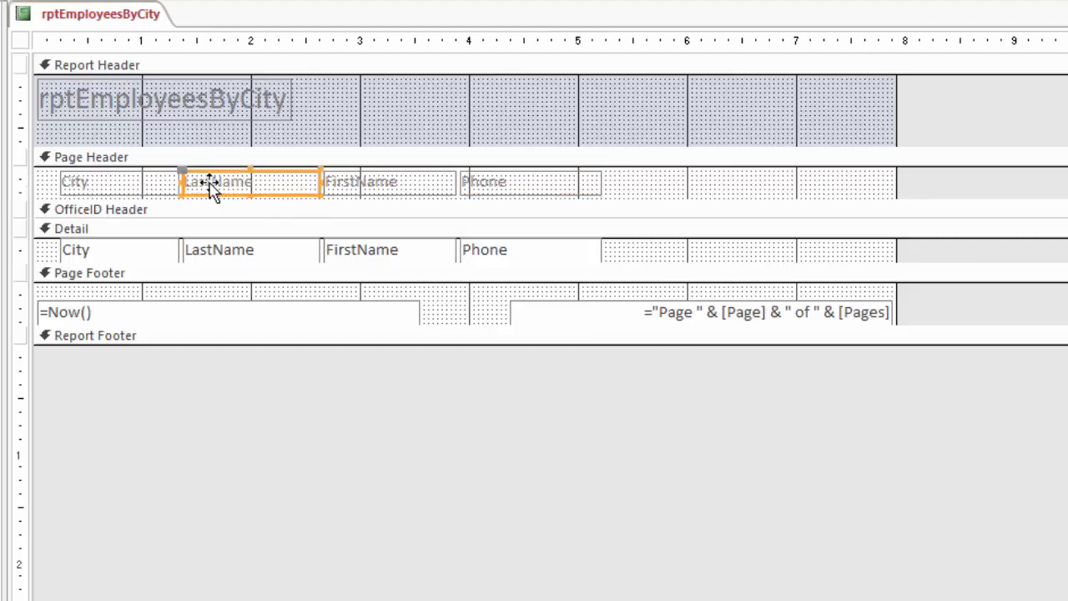
{"action": "left_click", "coordinate": [213, 184]}
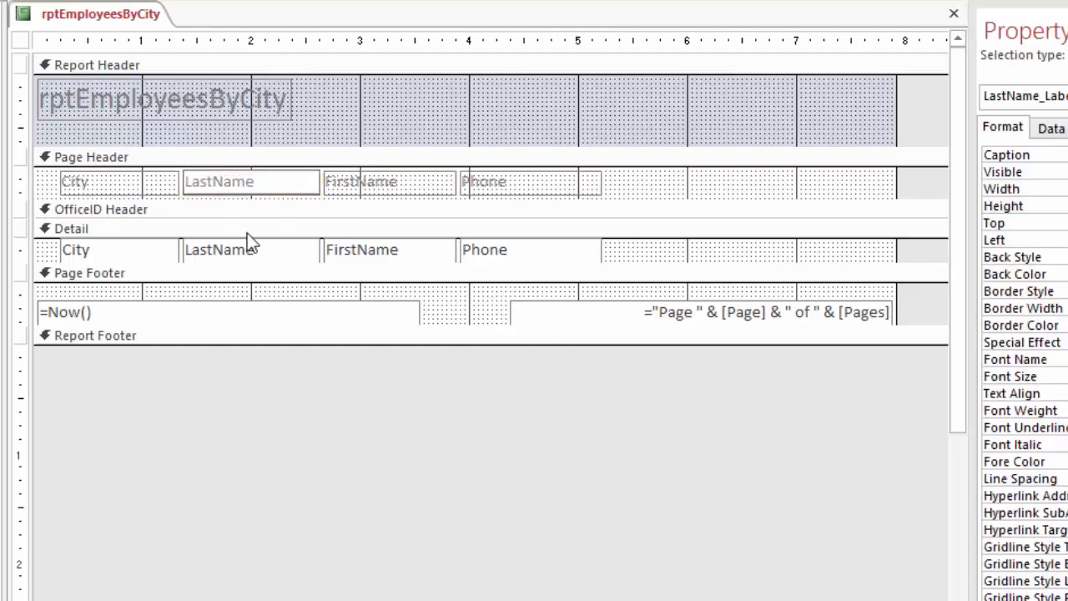
{"action": "left_click", "coordinate": [359, 187]}
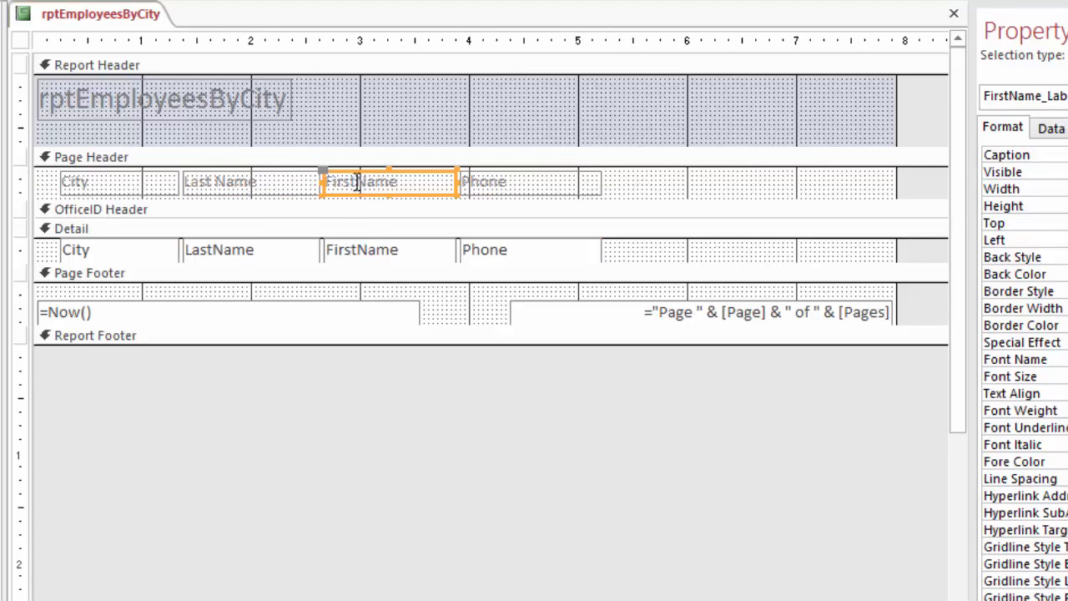
{"action": "left_click", "coordinate": [361, 185]}
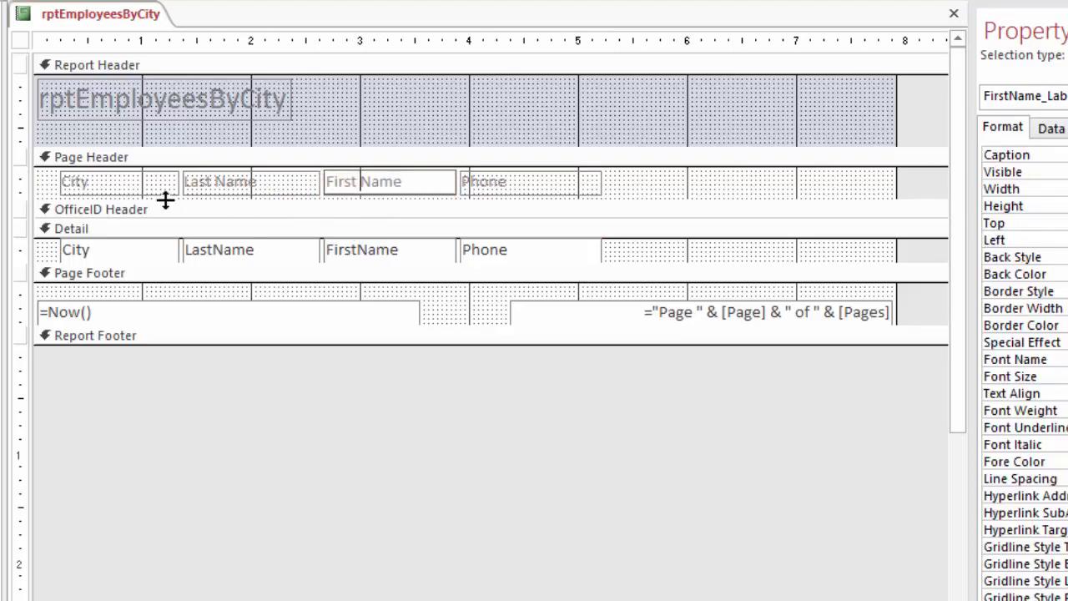
{"action": "key", "text": "Return"}
Format the four Page Header labels as bold, size 16, and make the Page Header section slightly taller
{"action": "left_click", "coordinate": [534, 185], "text": "shift"}
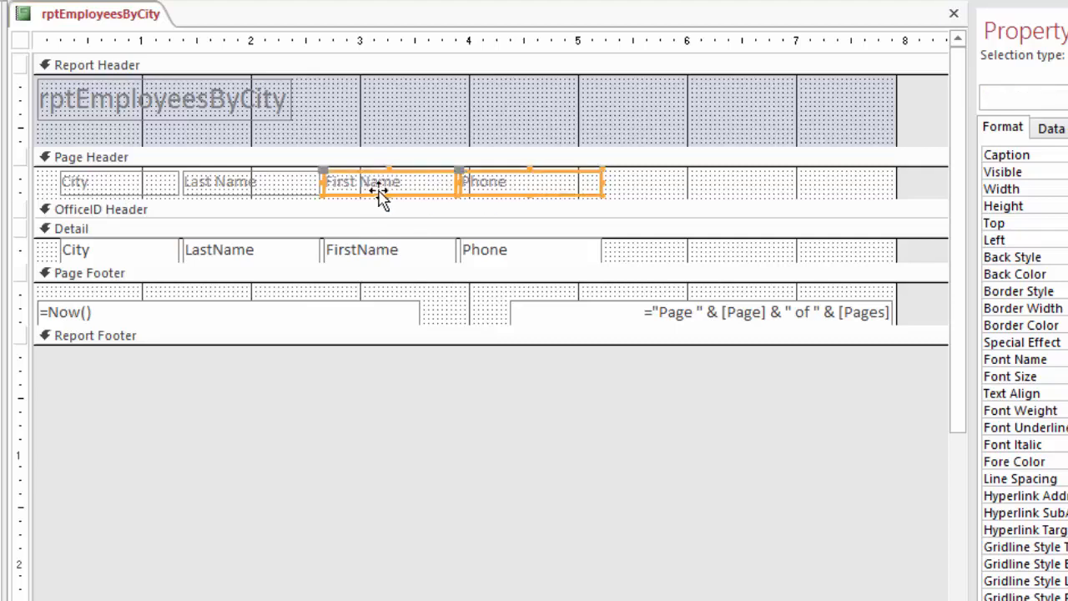
{"action": "left_click", "coordinate": [241, 184], "text": "shift"}
{"action": "left_click", "coordinate": [129, 185], "text": "shift"}
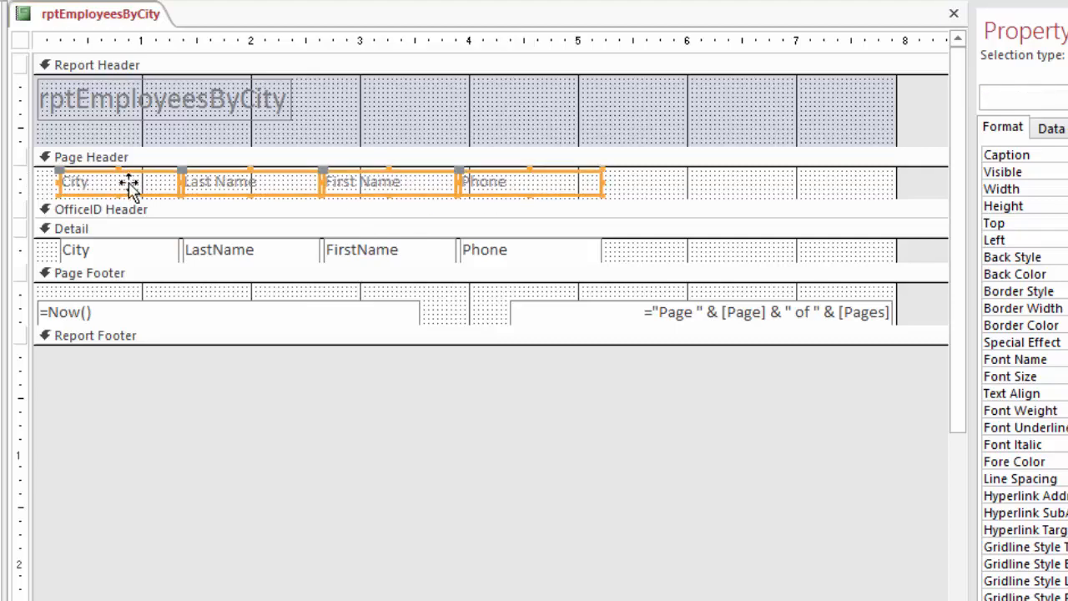
{"action": "left_click", "coordinate": [695, 189]}
{"action": "left_click_drag", "start_coordinate": [696, 187], "coordinate": [86, 191]}
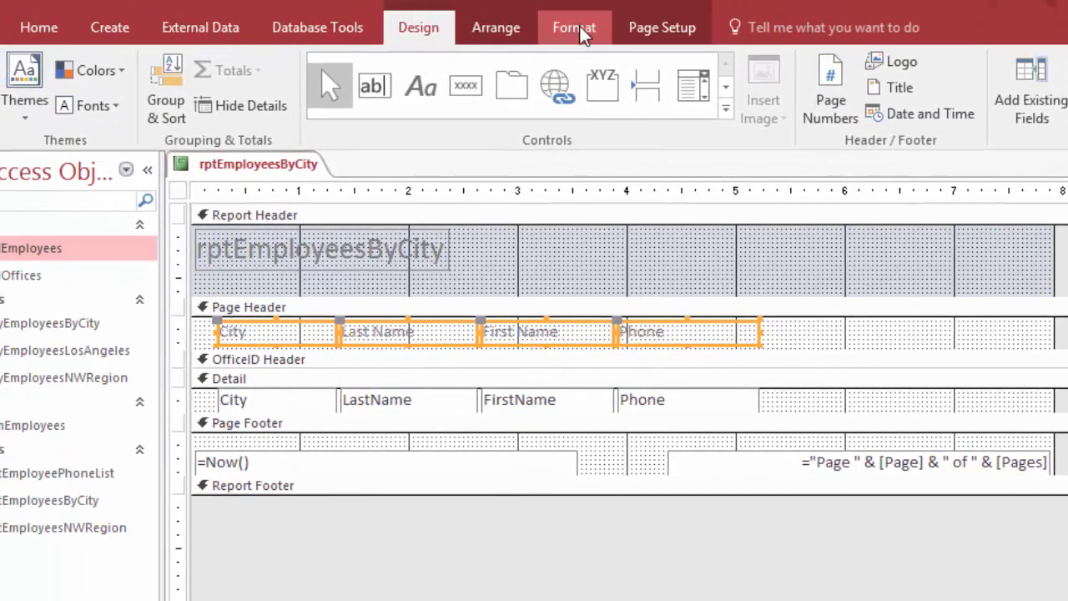
{"action": "left_click", "coordinate": [549, 1]}
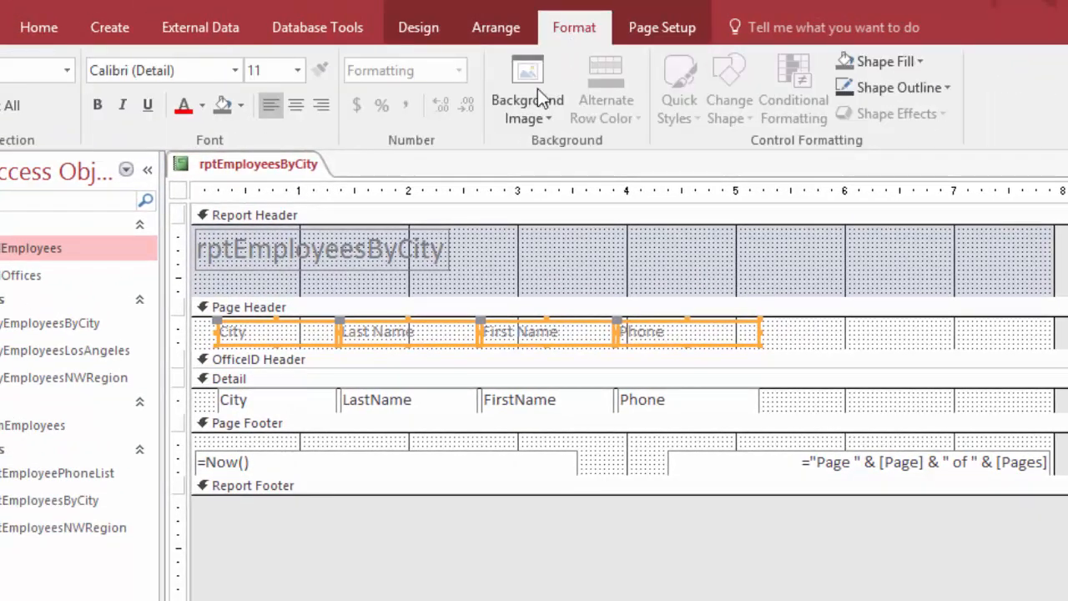
{"action": "left_click", "coordinate": [94, 111]}
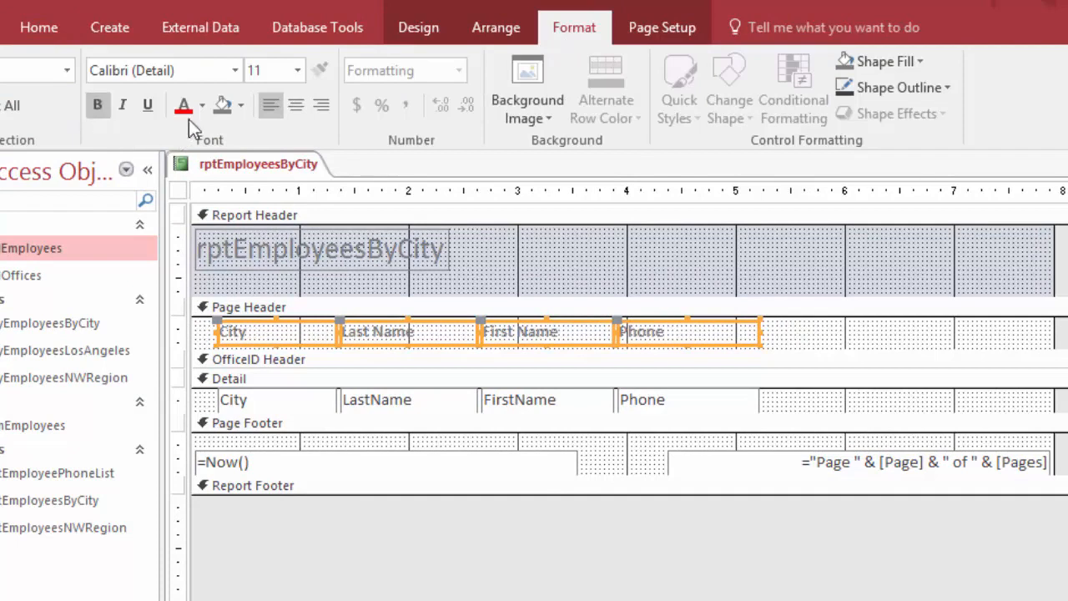
{"action": "left_click", "coordinate": [297, 70]}
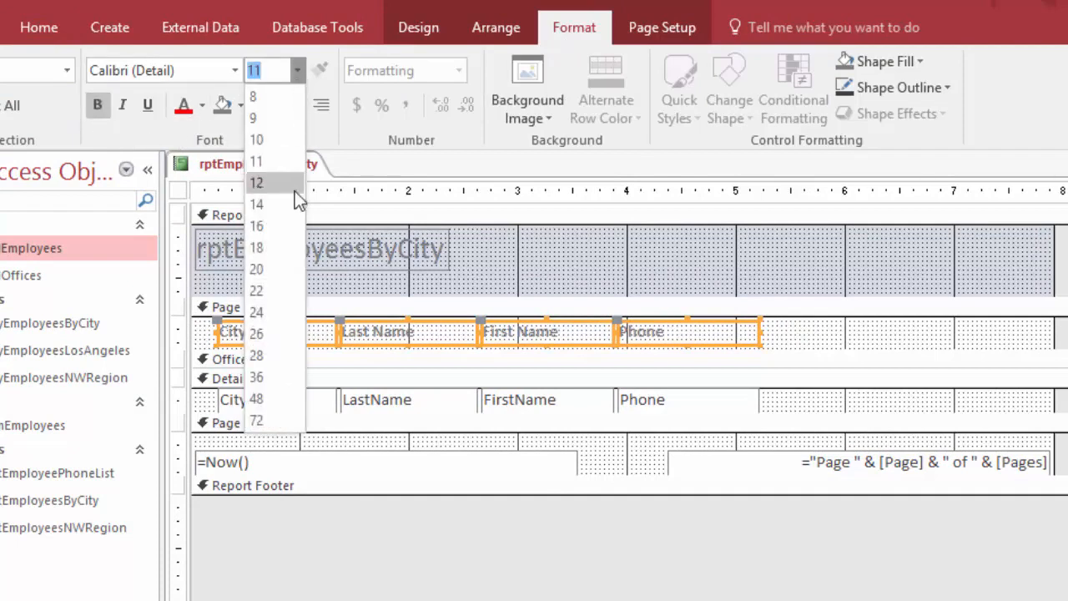
{"action": "left_click", "coordinate": [288, 224]}
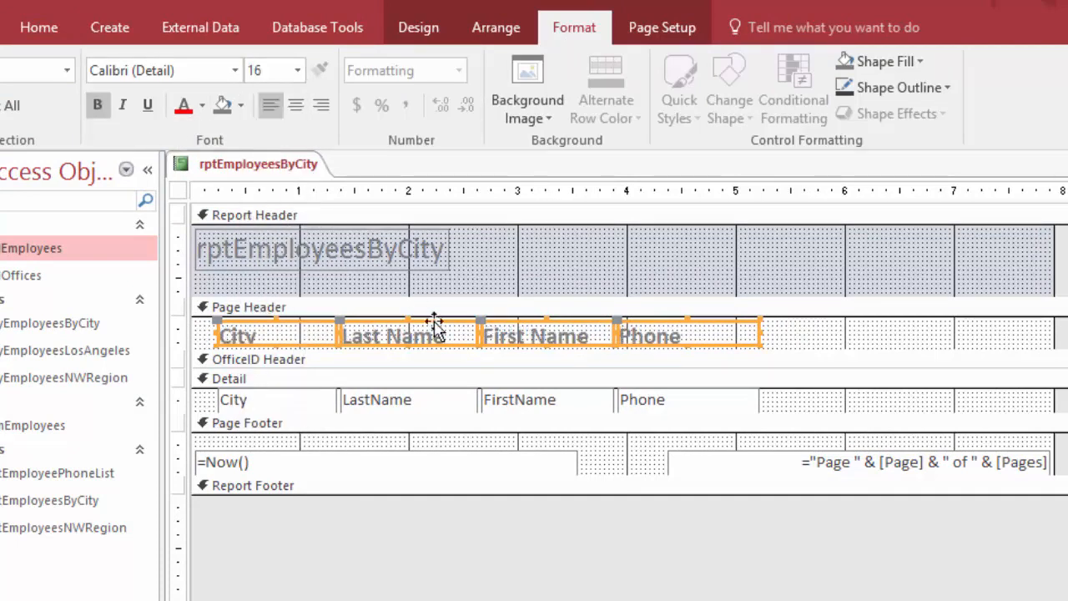
{"action": "left_click", "coordinate": [811, 328]}
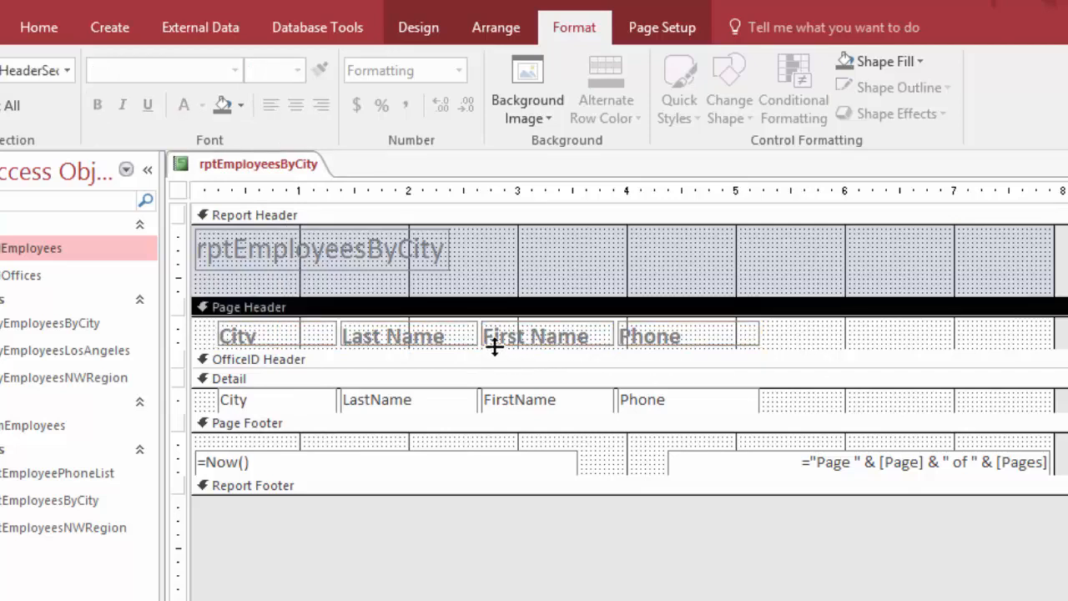
{"action": "left_click_drag", "start_coordinate": [486, 349], "coordinate": [474, 351]}
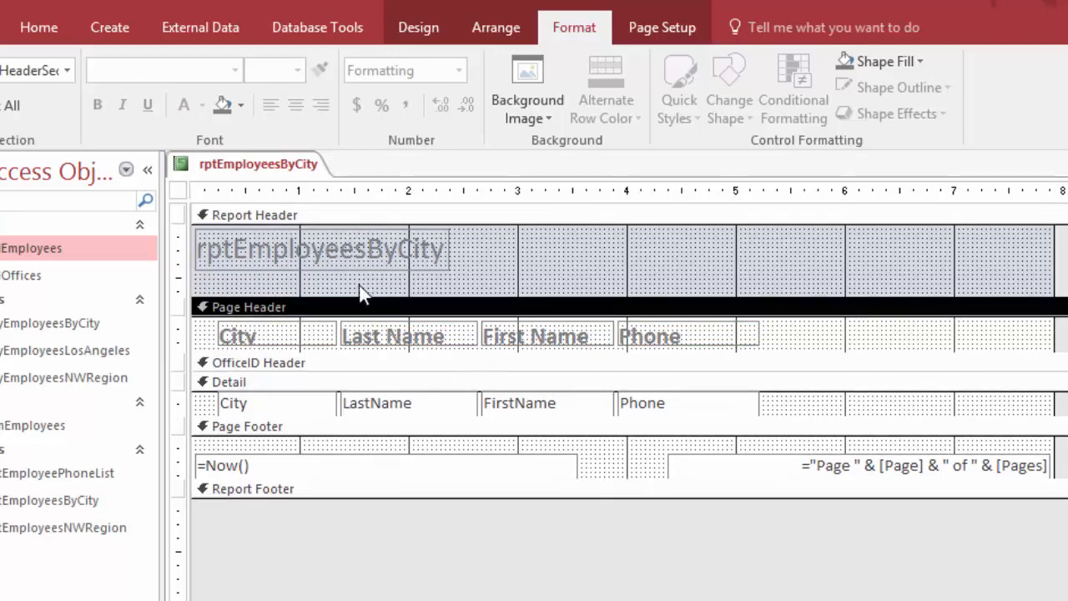
Remove the rpt prefix from the Report Header title, space out its words, and switch the report out of Design View to show its data
{"action": "left_click", "coordinate": [236, 249]}
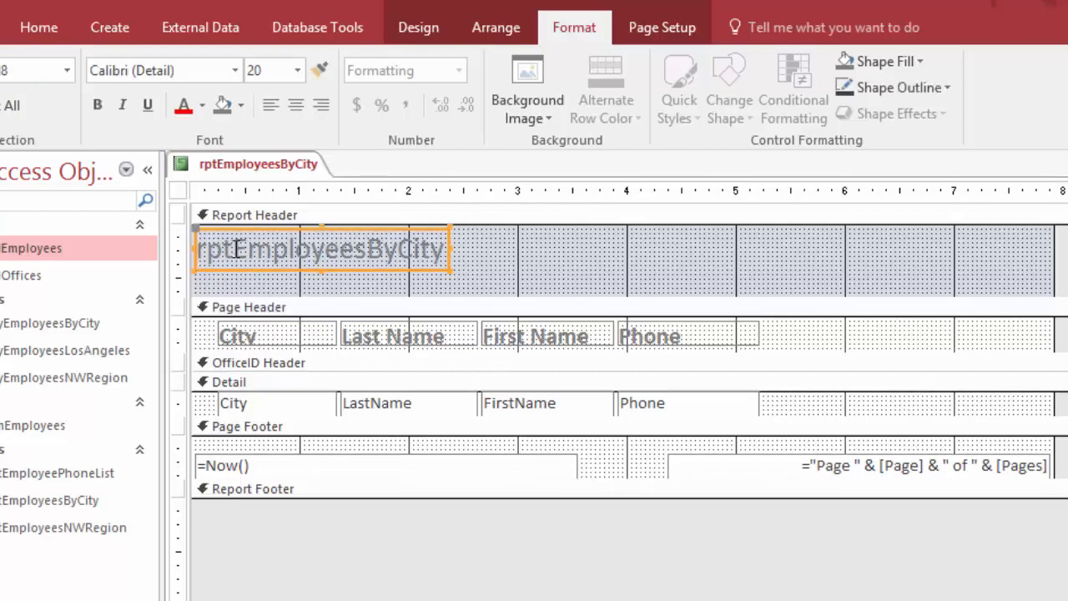
{"action": "left_click", "coordinate": [236, 249]}
{"action": "key", "text": "BackSpace"}
{"action": "key", "text": "BackSpace"}
{"action": "key", "text": "BackSpace"}
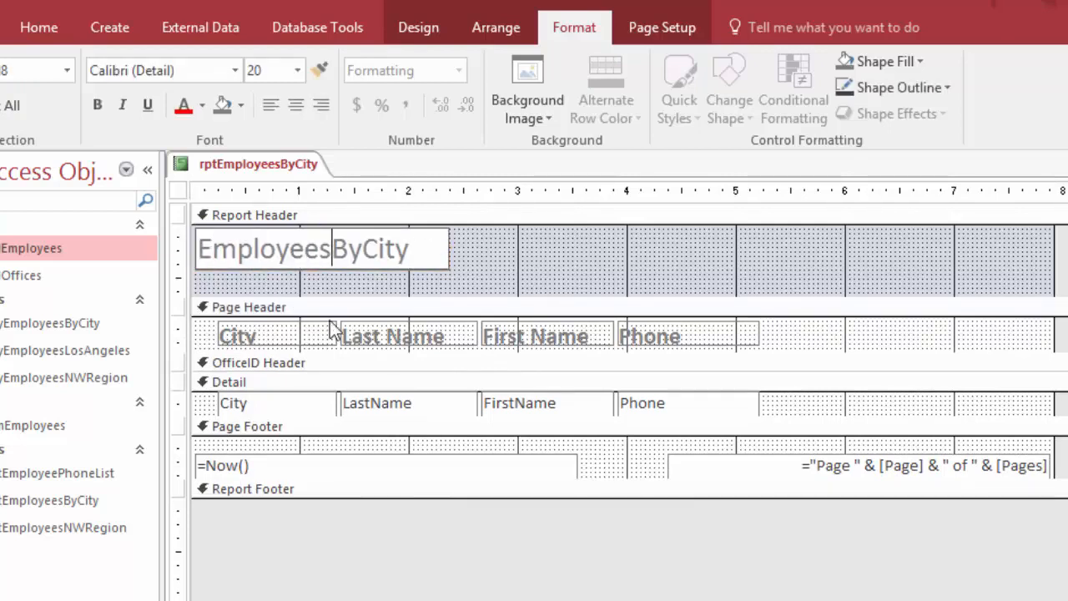
{"action": "key", "text": "Right"}
{"action": "key", "text": "Right"}
{"action": "right_click", "coordinate": [221, 164]}
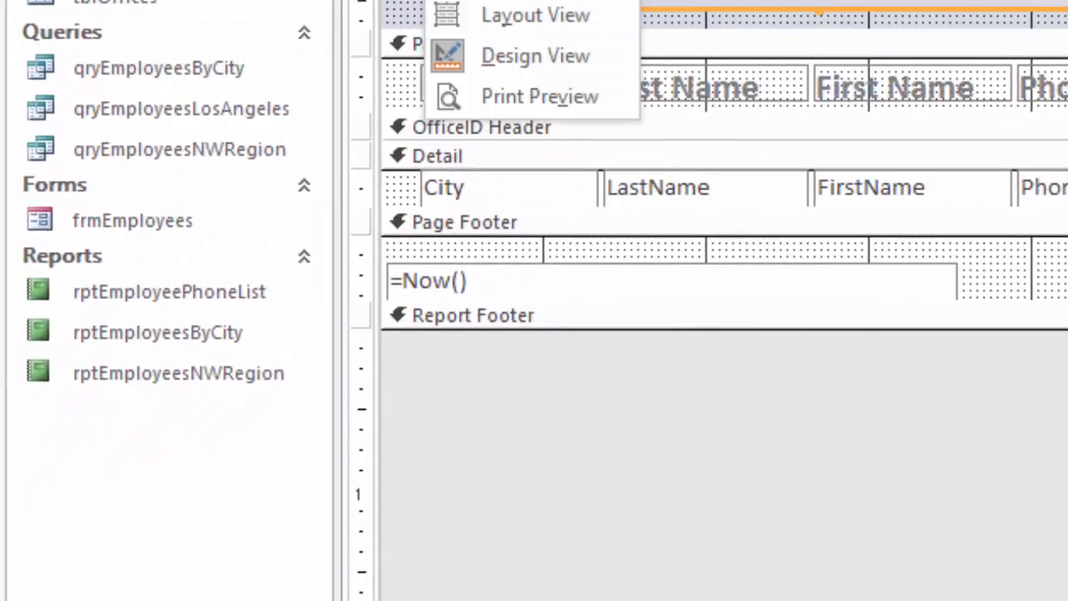
{"action": "left_click", "coordinate": [532, 2]}
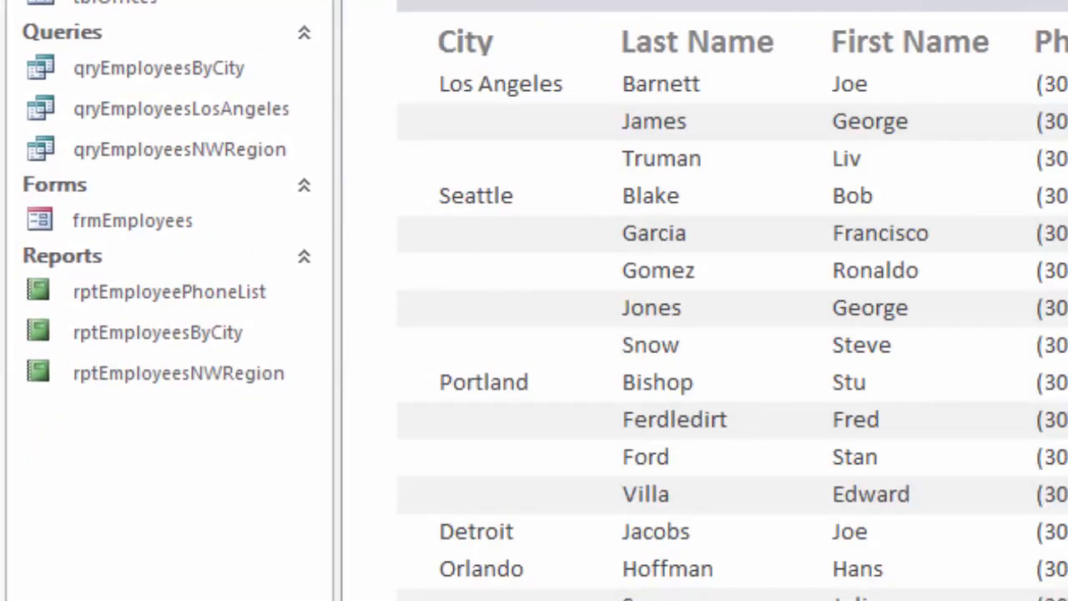